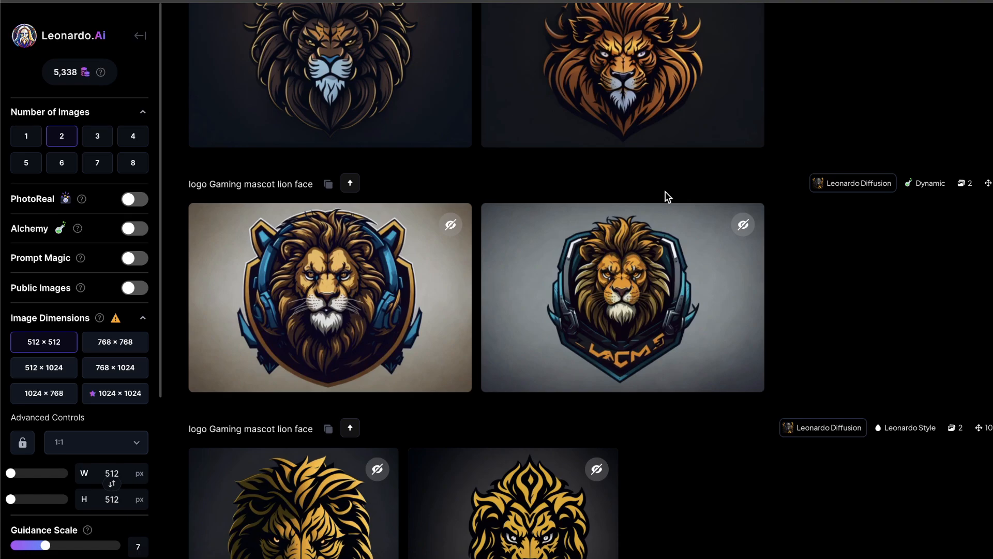
{"action": "left_click", "coordinate": [898, 552]}
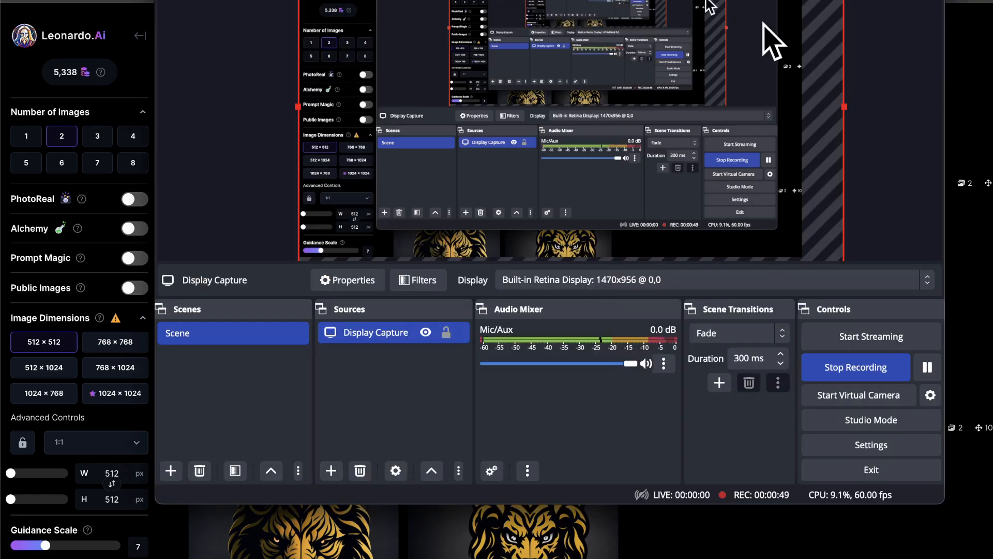
{"action": "left_click", "coordinate": [980, 244]}
Step: Look through the lion mascot logos in the generation history and return to the newest ones
{"action": "scroll", "coordinate": [667, 70], "scroll_direction": "down", "scroll_amount": 8}
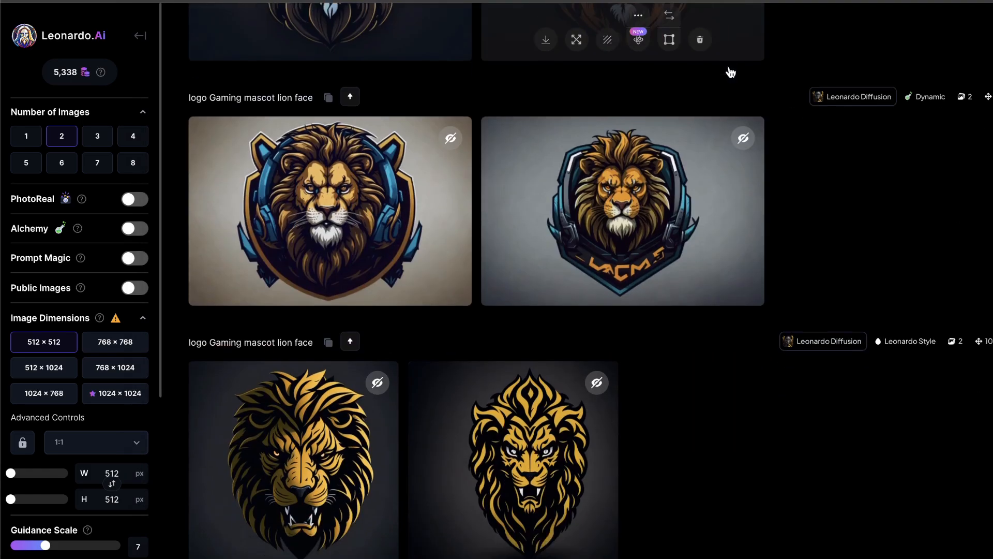
{"action": "scroll", "coordinate": [732, 72], "scroll_direction": "down", "scroll_amount": 1}
{"action": "scroll", "coordinate": [730, 72], "scroll_direction": "up", "scroll_amount": 1}
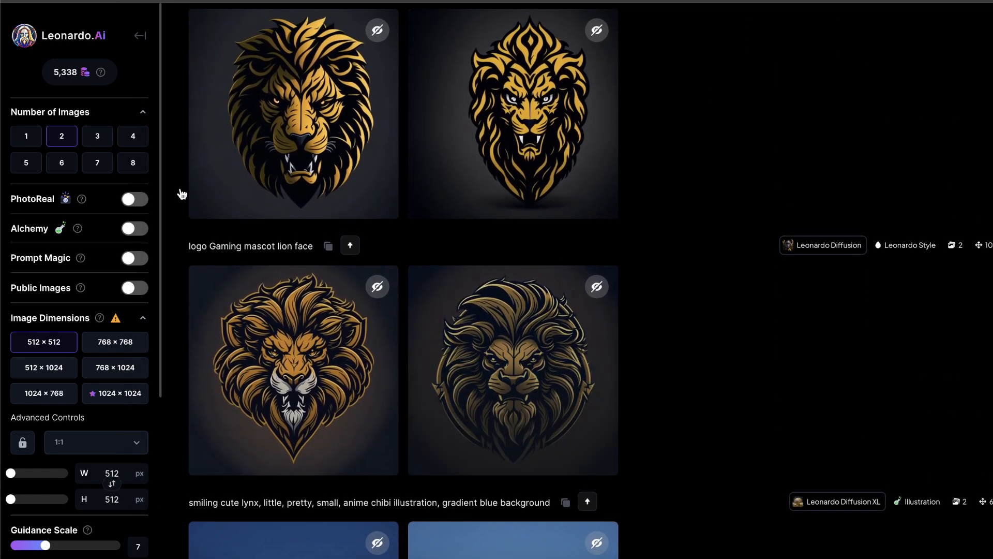
{"action": "scroll", "coordinate": [394, 295], "scroll_direction": "up", "scroll_amount": 2}
{"action": "scroll", "coordinate": [548, 180], "scroll_direction": "up", "scroll_amount": 2}
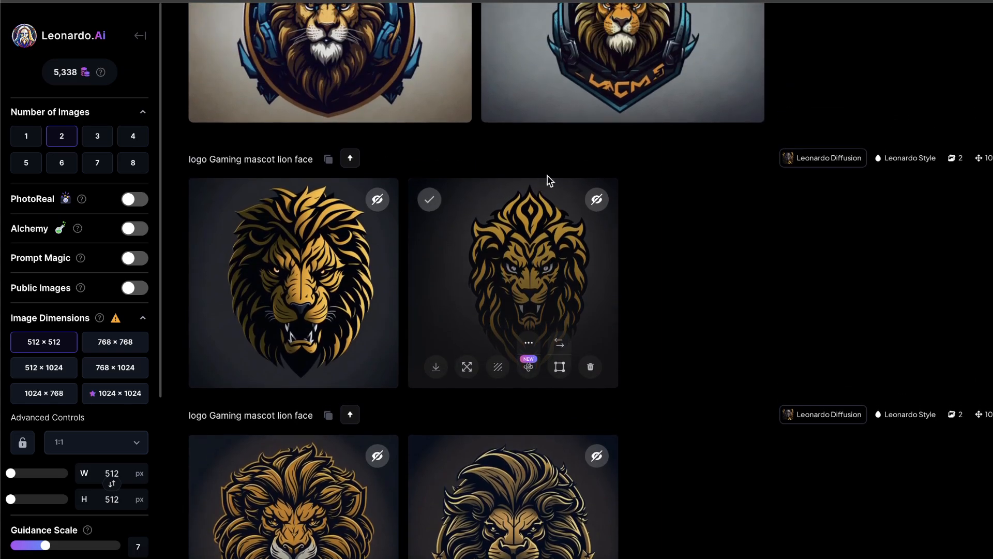
{"action": "scroll", "coordinate": [781, 166], "scroll_direction": "up", "scroll_amount": 3}
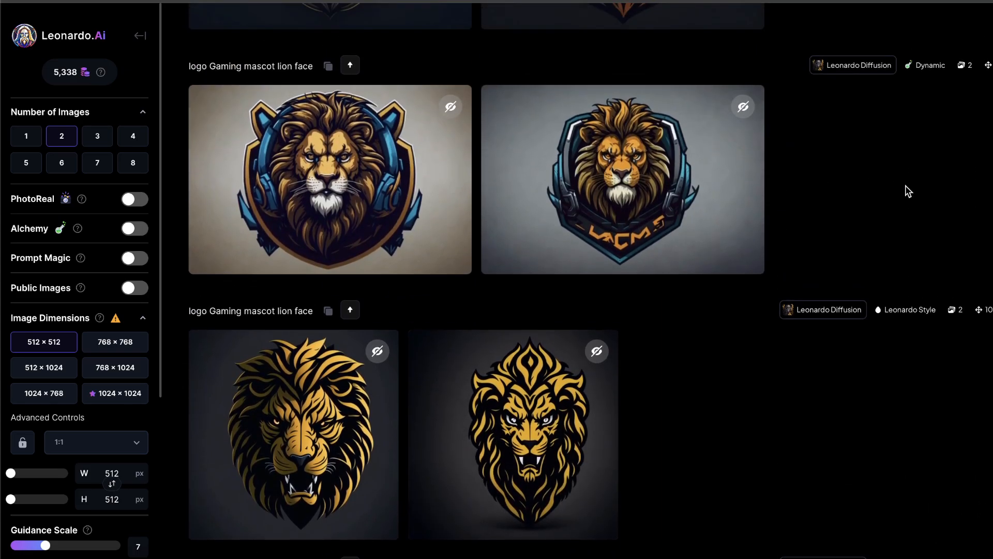
{"action": "scroll", "coordinate": [909, 192], "scroll_direction": "up", "scroll_amount": 4}
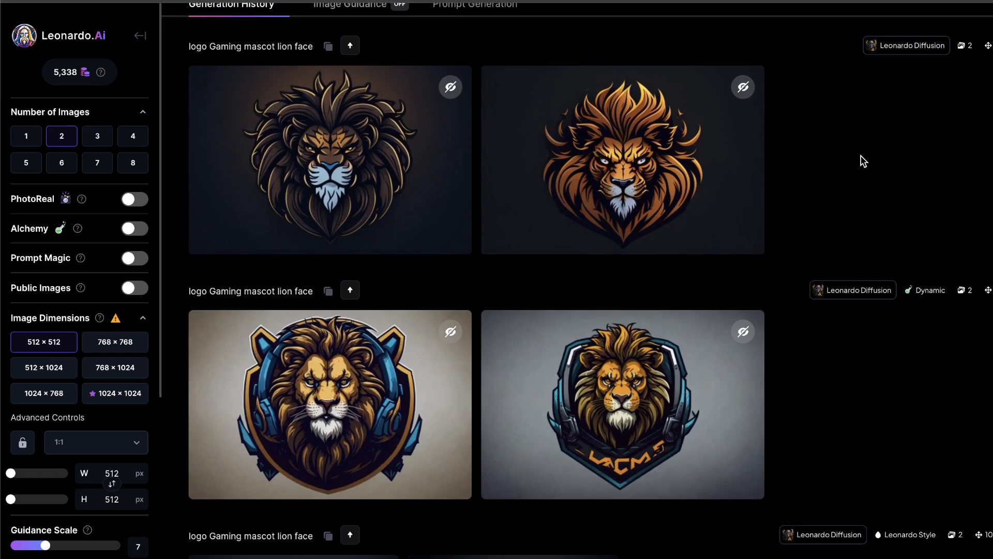
{"action": "scroll", "coordinate": [815, 145], "scroll_direction": "up", "scroll_amount": 3}
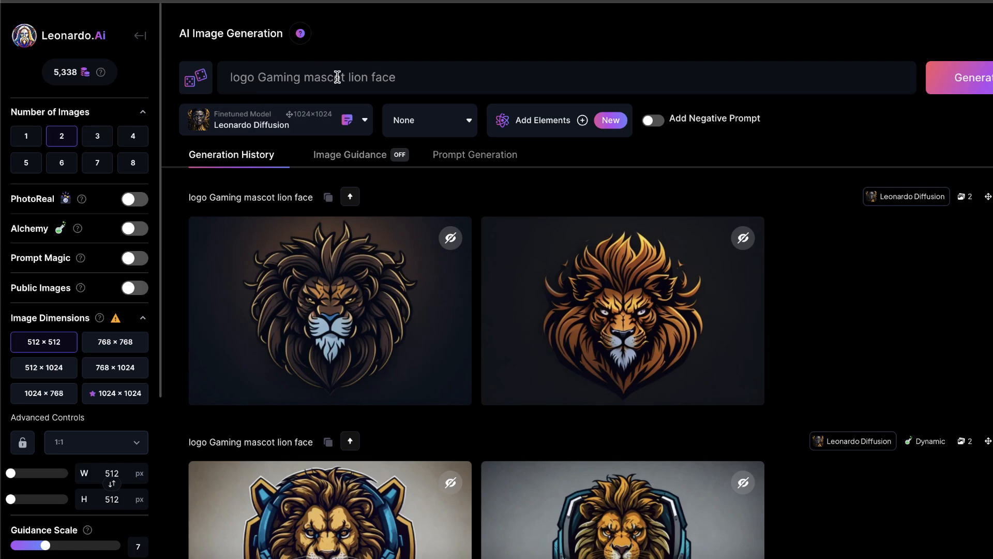
Step: Highlight "lion face" in the prompt, and enlarge each of the two blue-badge lion logos from the Dynamic generation
{"action": "left_click_drag", "start_coordinate": [348, 77], "coordinate": [398, 77]}
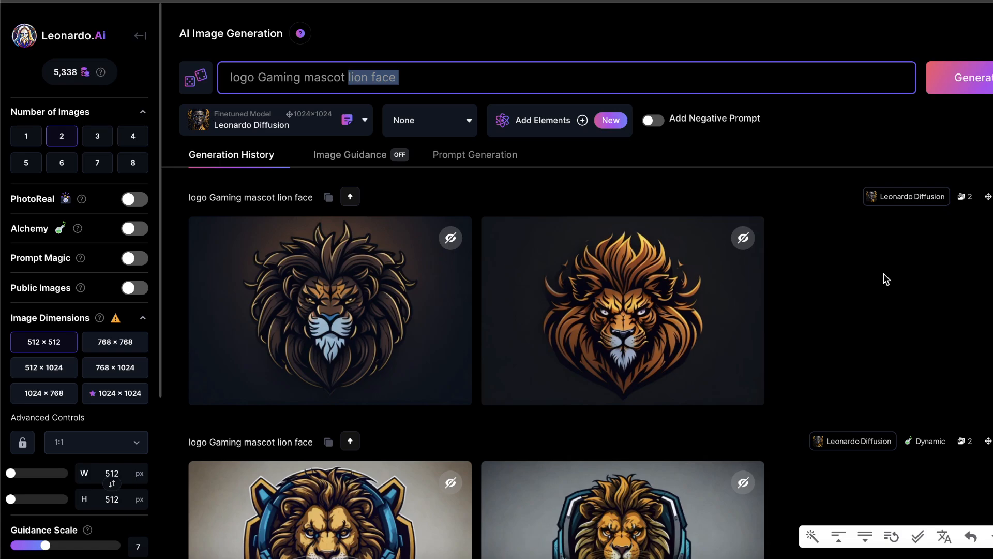
{"action": "scroll", "coordinate": [855, 268], "scroll_direction": "down", "scroll_amount": 7}
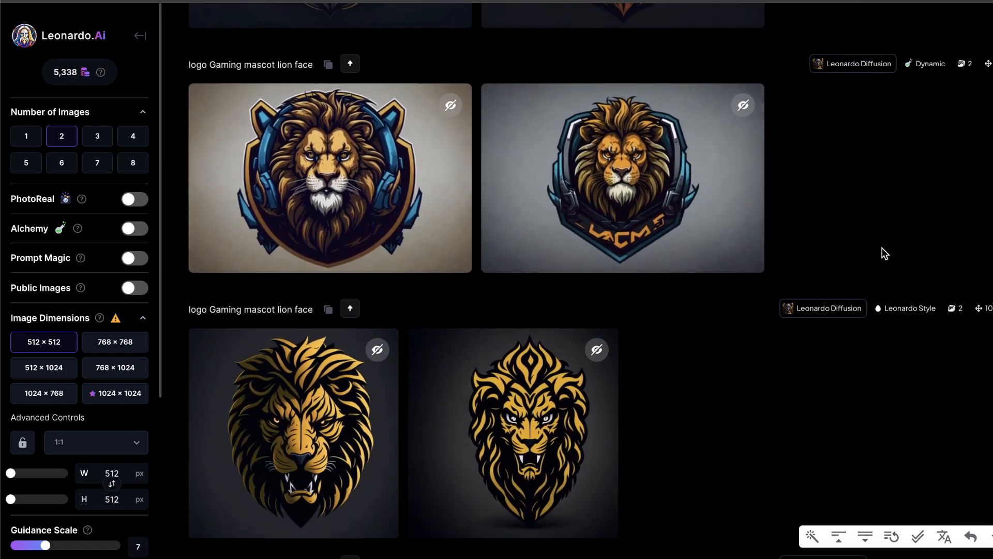
{"action": "left_click", "coordinate": [331, 176]}
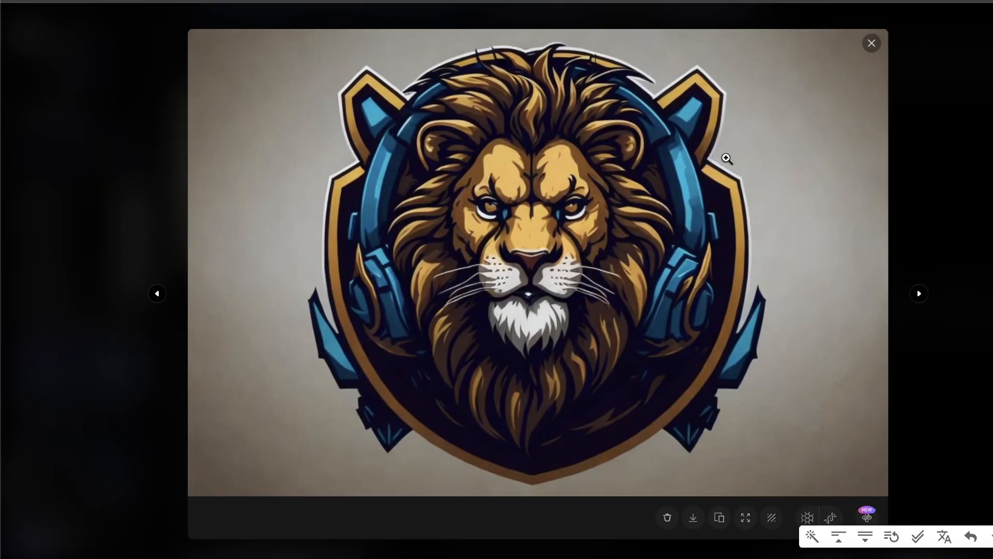
{"action": "left_click", "coordinate": [951, 307]}
{"action": "left_click", "coordinate": [665, 199]}
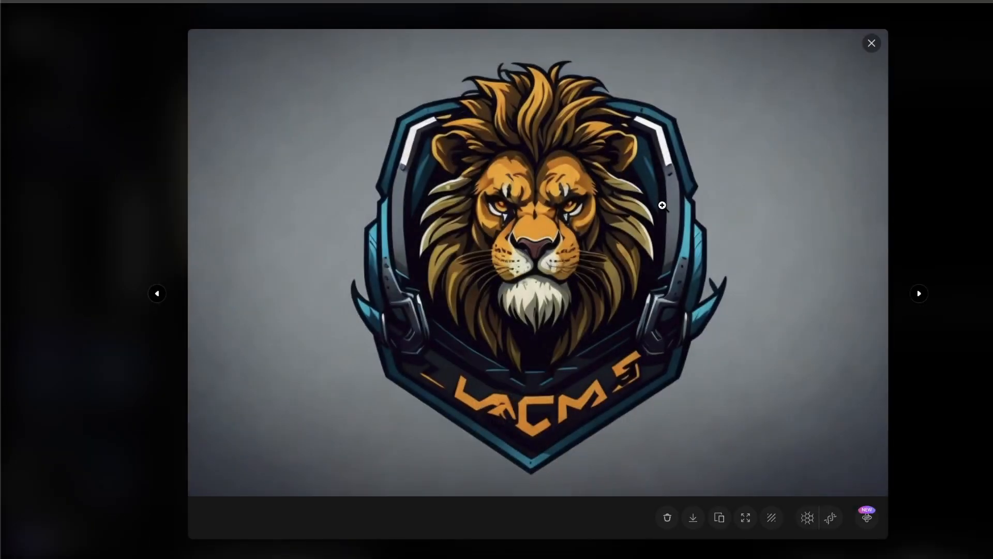
{"action": "left_click", "coordinate": [961, 209]}
{"action": "scroll", "coordinate": [465, 258], "scroll_direction": "up", "scroll_amount": 4}
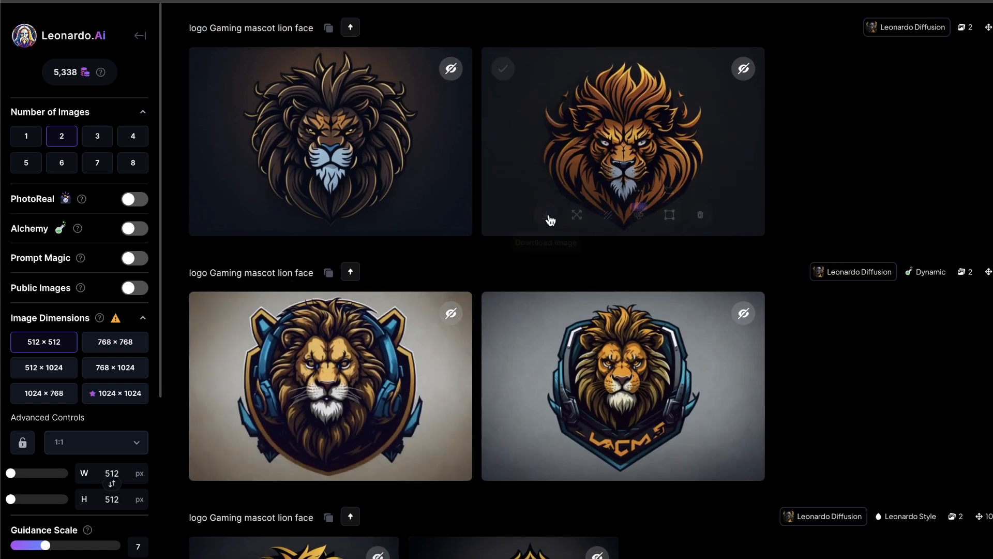
Step: Browse the generation history to its end and request more previous generations
{"action": "scroll", "coordinate": [517, 218], "scroll_direction": "down", "scroll_amount": 6}
{"action": "scroll", "coordinate": [477, 227], "scroll_direction": "down", "scroll_amount": 8}
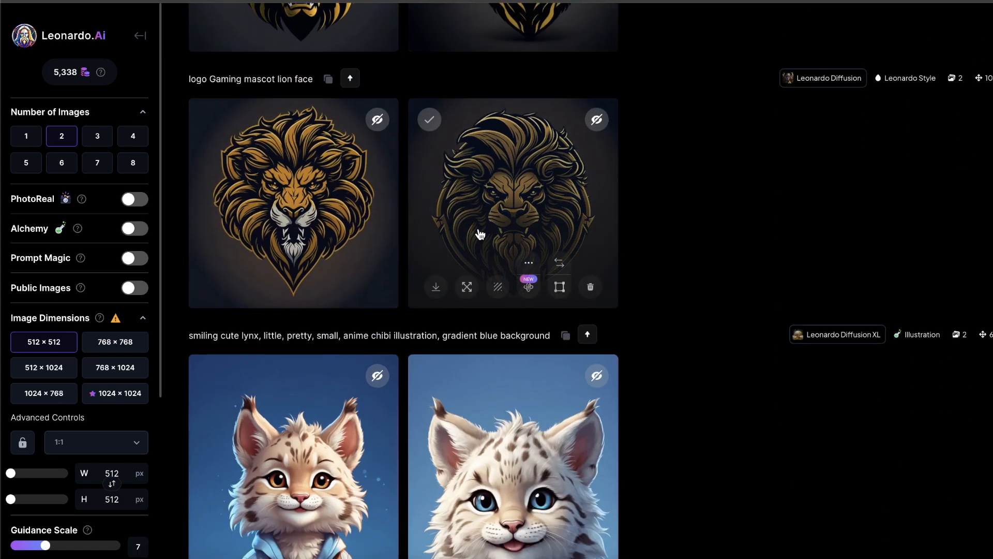
{"action": "scroll", "coordinate": [675, 170], "scroll_direction": "up", "scroll_amount": 2}
{"action": "scroll", "coordinate": [477, 194], "scroll_direction": "down", "scroll_amount": 20}
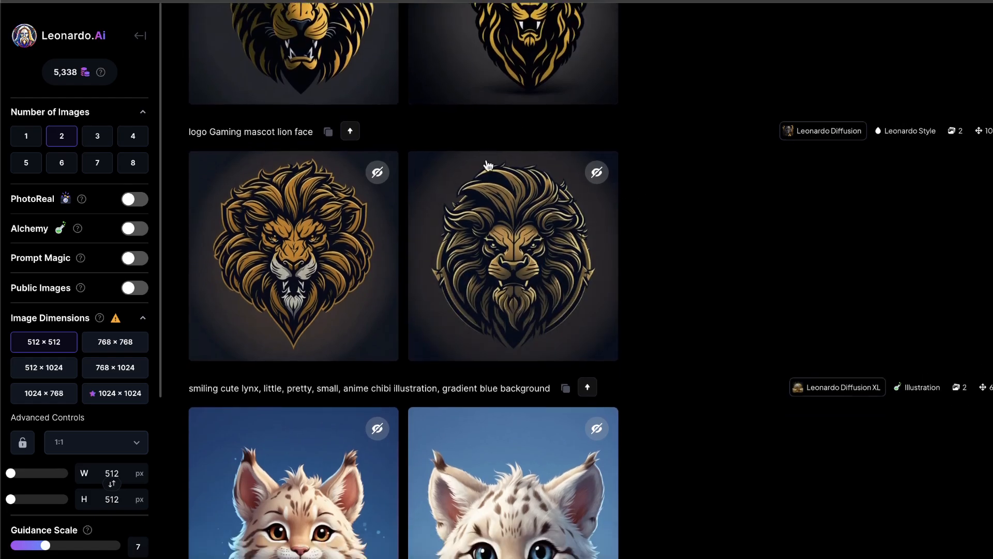
{"action": "scroll", "coordinate": [548, 310], "scroll_direction": "down", "scroll_amount": 2}
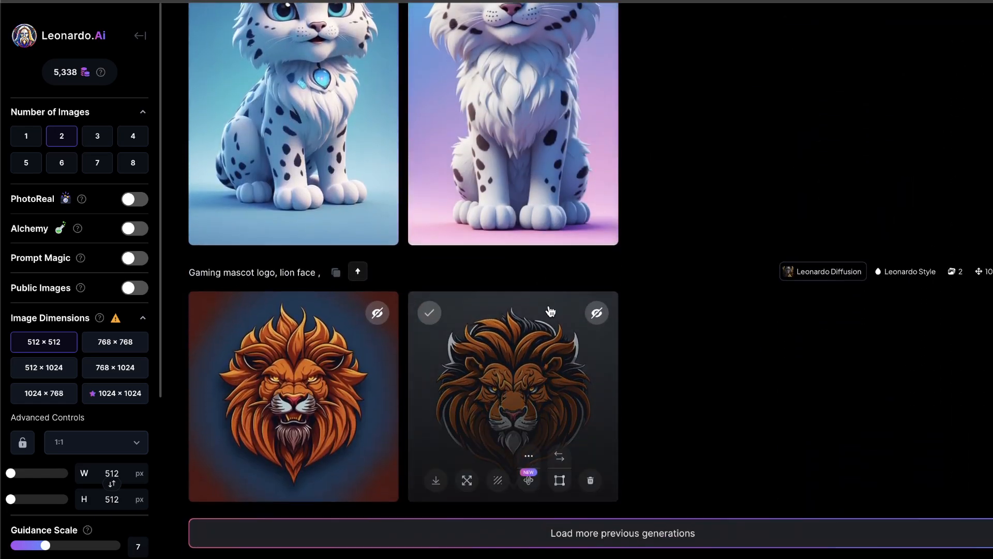
{"action": "left_click", "coordinate": [656, 538]}
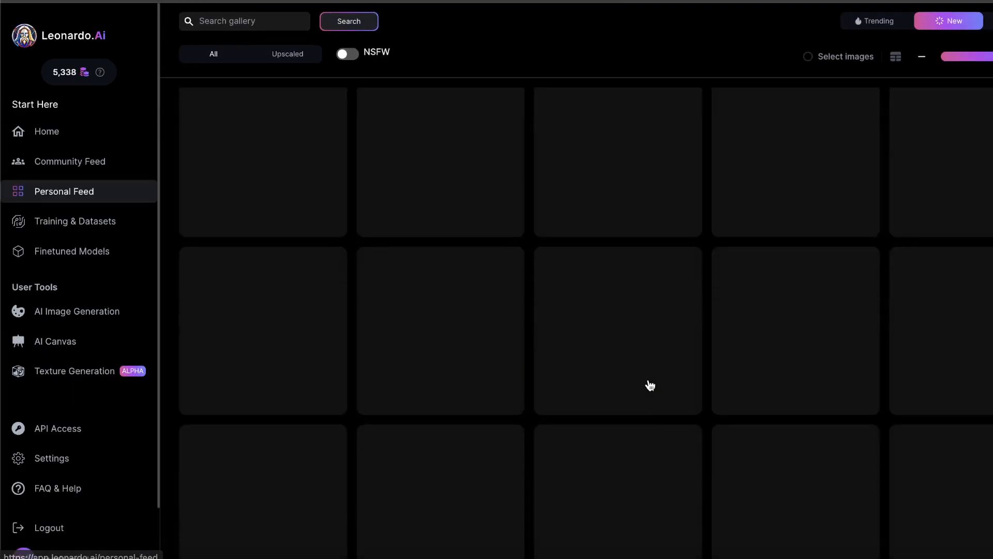
Step: Browse the personal feed and view the details of the yellow, tan and white-green cobra snake paintings, closing each one
{"action": "scroll", "coordinate": [677, 349], "scroll_direction": "down", "scroll_amount": 10}
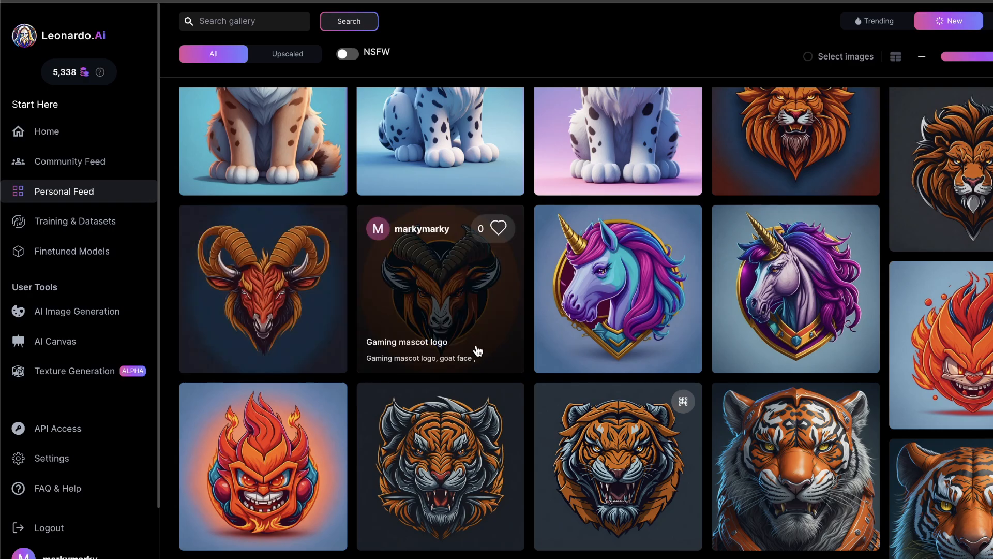
{"action": "scroll", "coordinate": [476, 350], "scroll_direction": "down", "scroll_amount": 4}
{"action": "scroll", "coordinate": [654, 302], "scroll_direction": "down", "scroll_amount": 7}
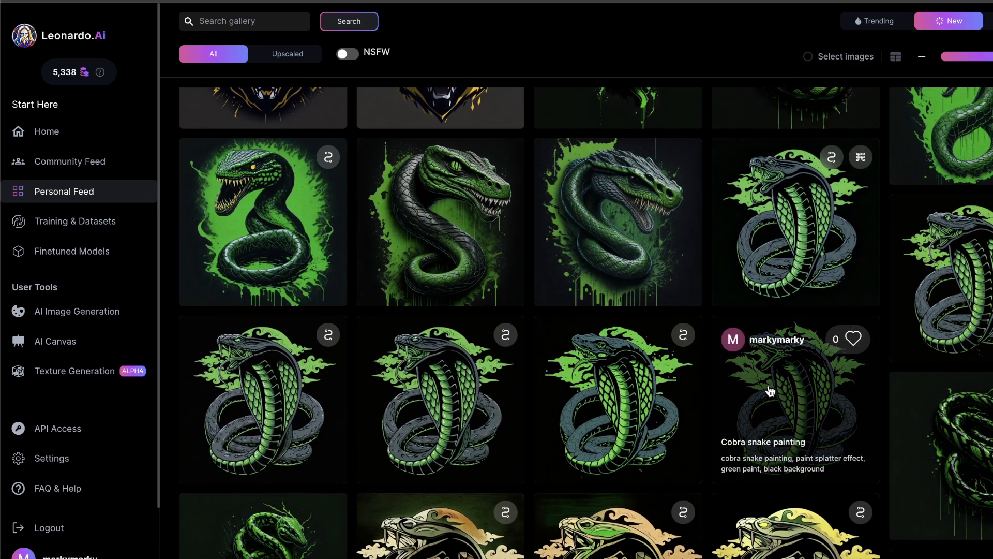
{"action": "scroll", "coordinate": [769, 391], "scroll_direction": "down", "scroll_amount": 5}
{"action": "left_click", "coordinate": [798, 356]}
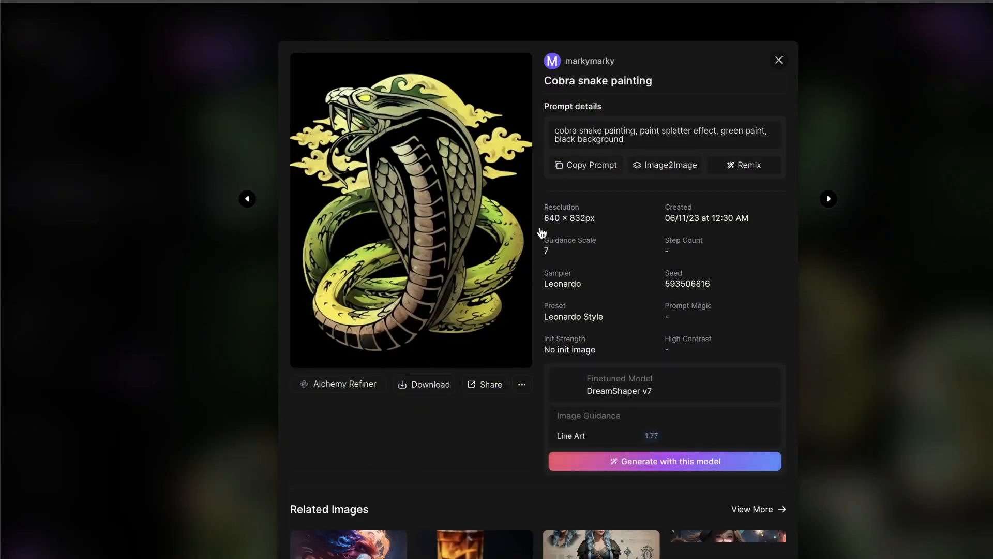
{"action": "key", "text": "Escape"}
{"action": "left_click", "coordinate": [579, 373]}
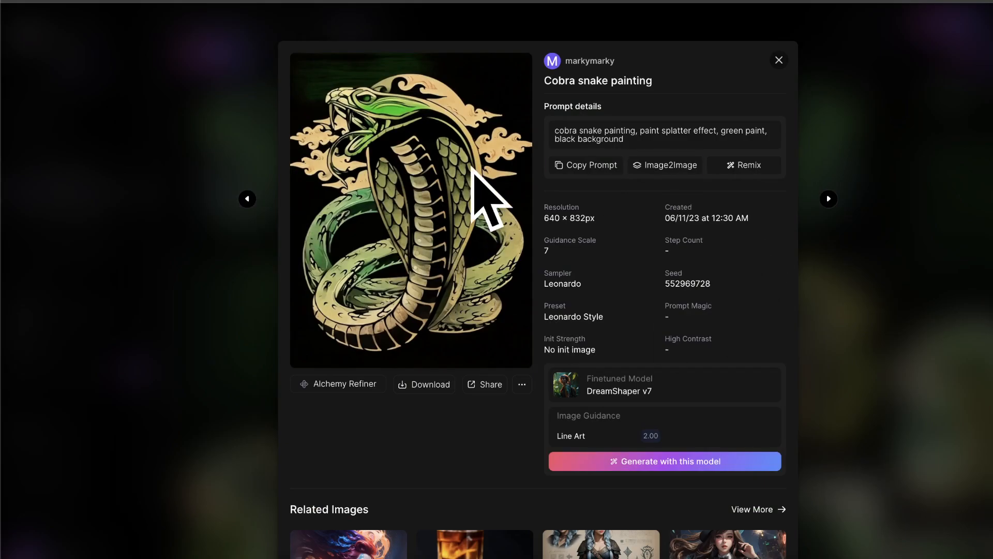
{"action": "key", "text": "Escape"}
{"action": "left_click", "coordinate": [972, 431]}
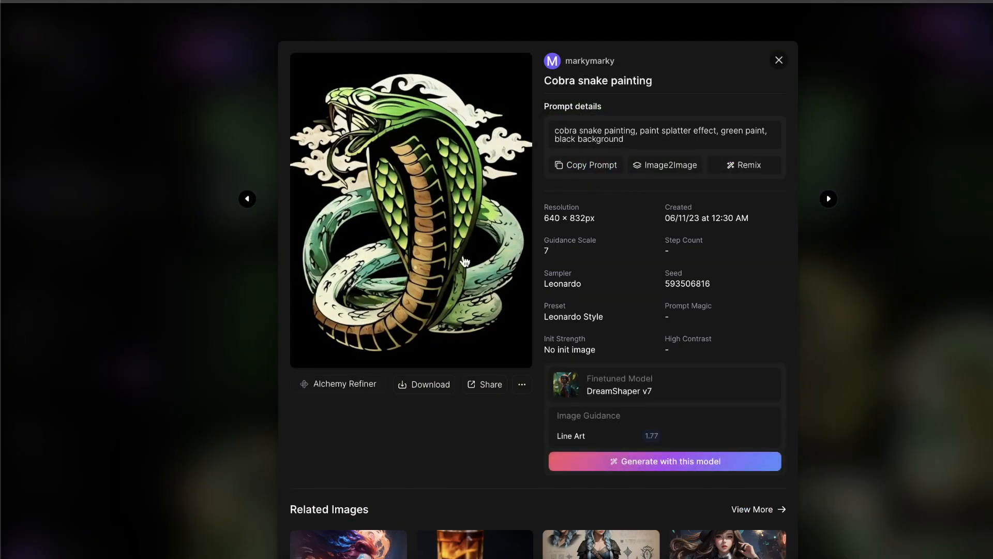
{"action": "left_click", "coordinate": [963, 197]}
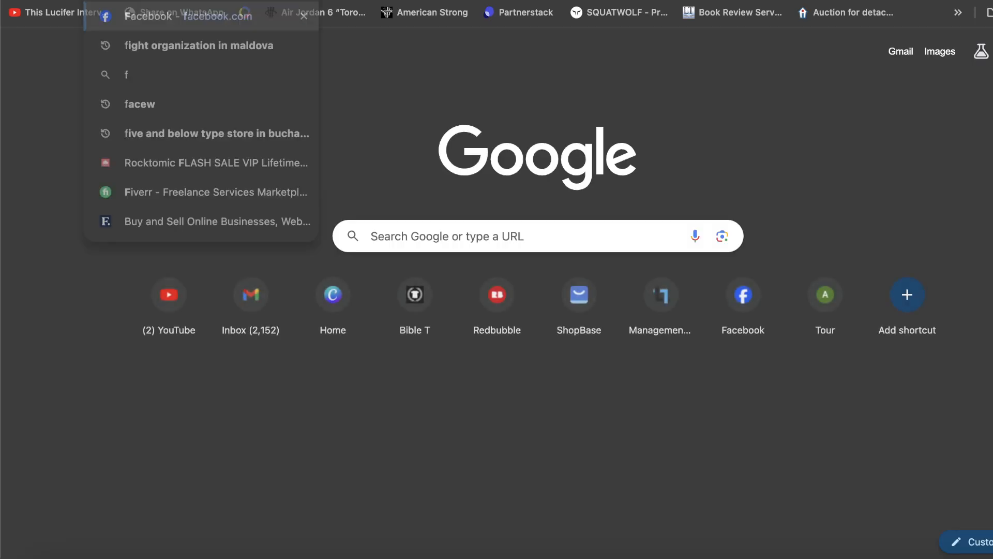
Step: Open the Fantasy Labz website in the browser and look over its subscription and sample pack offers
{"action": "type", "text": "antasy"}
{"action": "key", "text": "Return"}
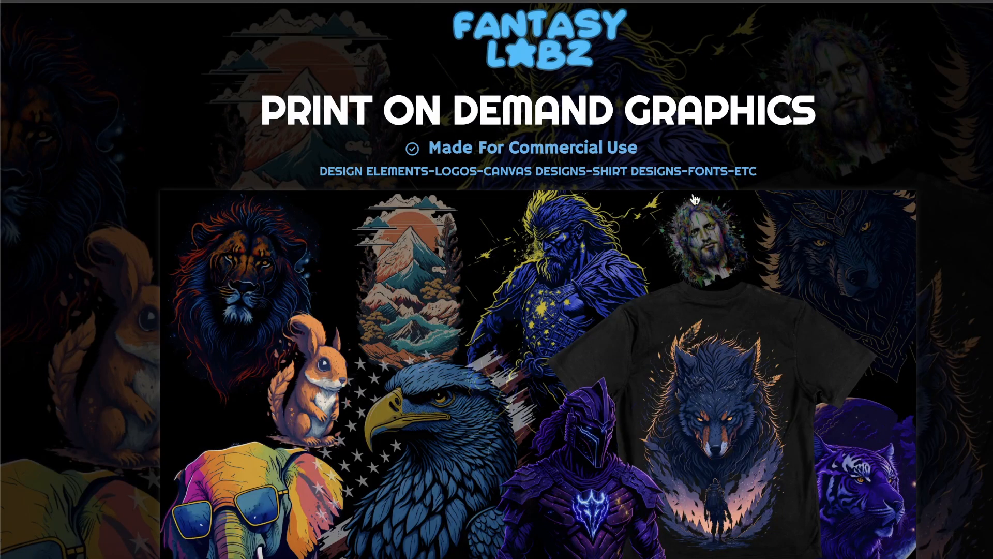
{"action": "scroll", "coordinate": [547, 263], "scroll_direction": "down", "scroll_amount": 15}
{"action": "scroll", "coordinate": [793, 251], "scroll_direction": "up", "scroll_amount": 8}
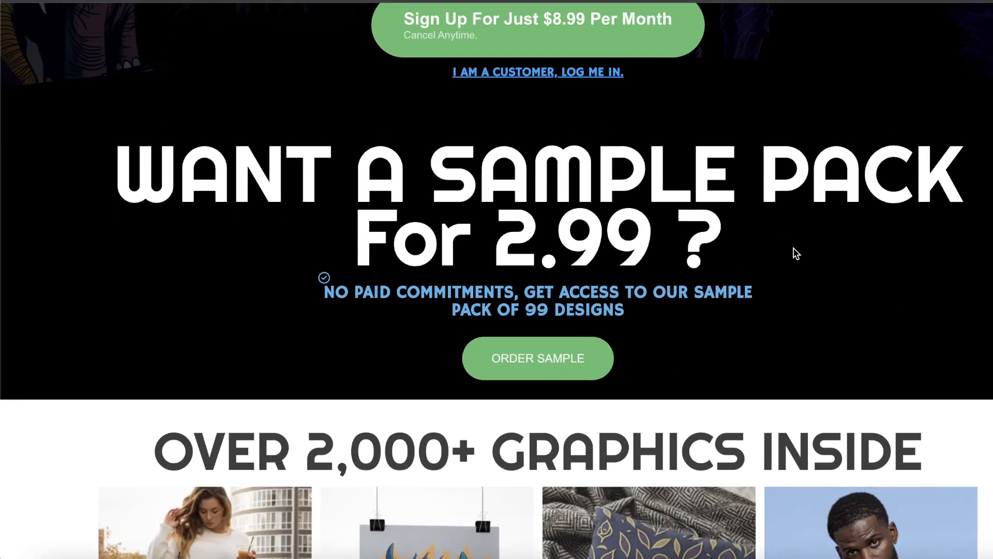
{"action": "scroll", "coordinate": [792, 252], "scroll_direction": "up", "scroll_amount": 1}
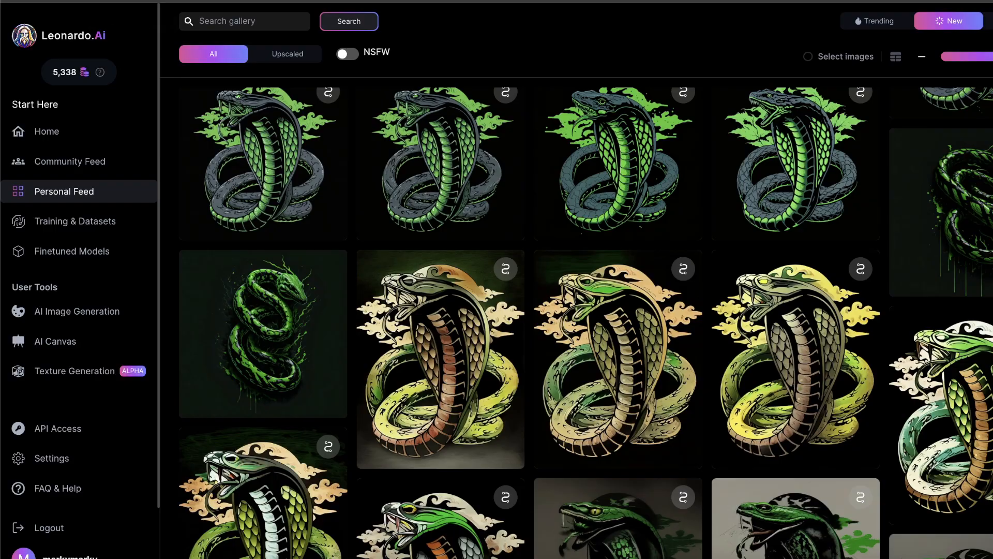
Step: Return from the personal feed to AI Image Generation and review the available finetuned models
{"action": "scroll", "coordinate": [383, 306], "scroll_direction": "up", "scroll_amount": 10}
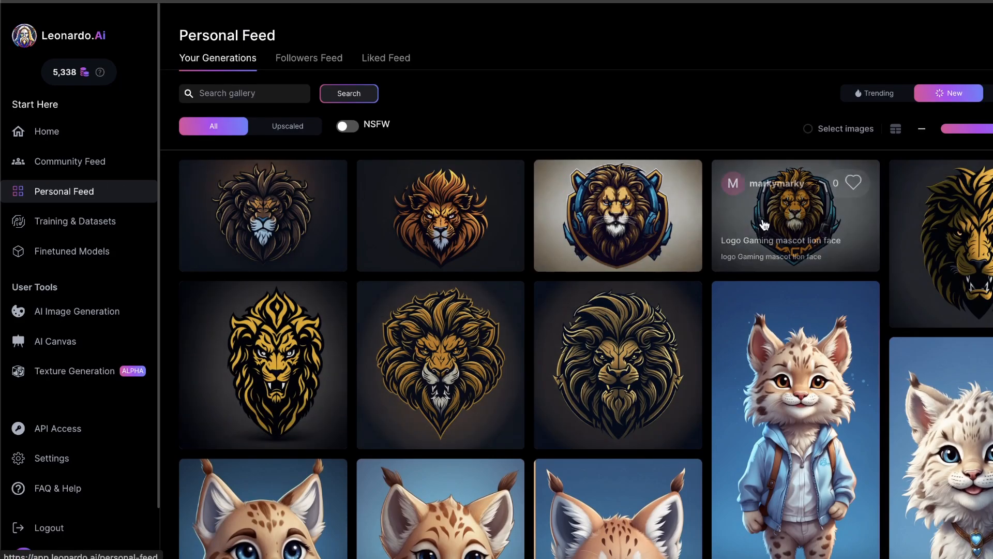
{"action": "left_click", "coordinate": [68, 312]}
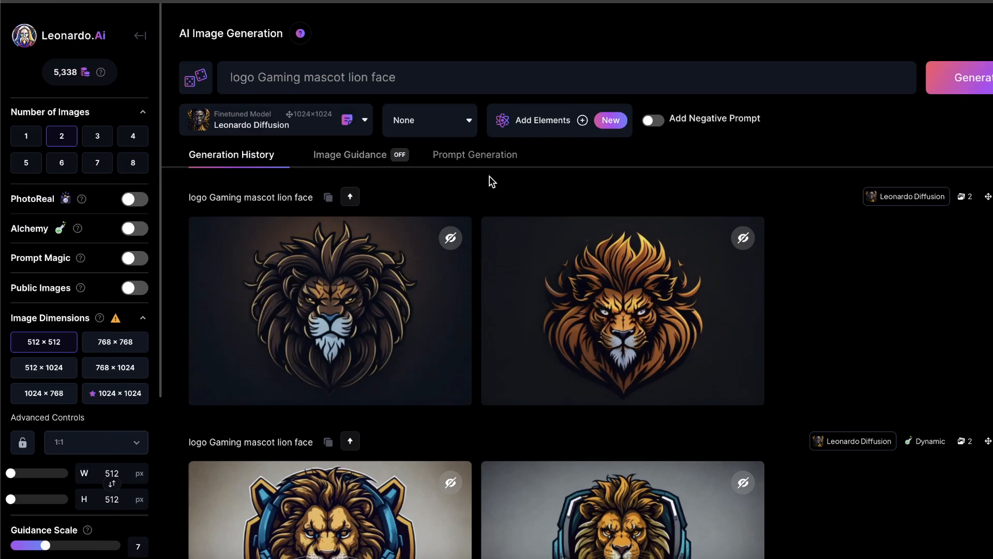
{"action": "left_click_drag", "start_coordinate": [228, 77], "coordinate": [453, 98]}
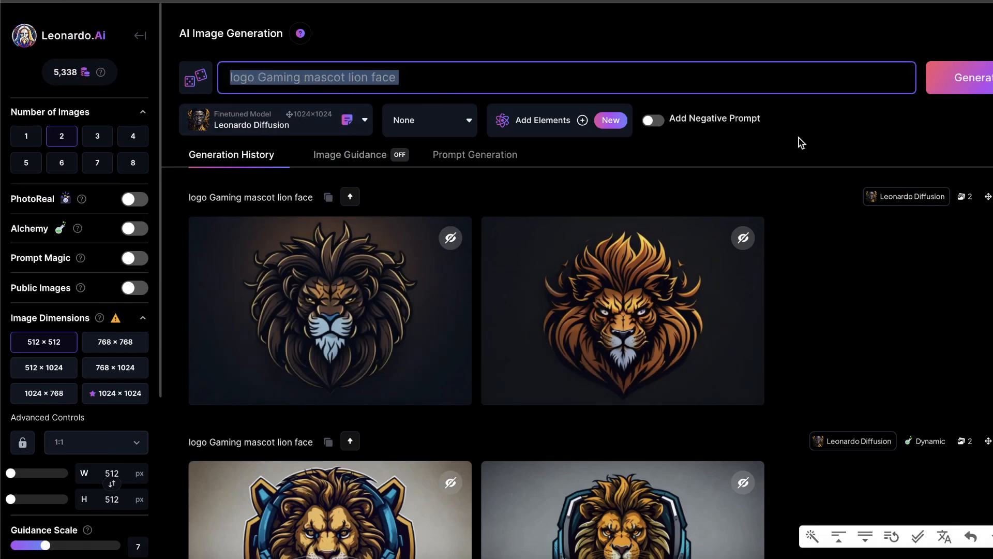
{"action": "left_click", "coordinate": [262, 128]}
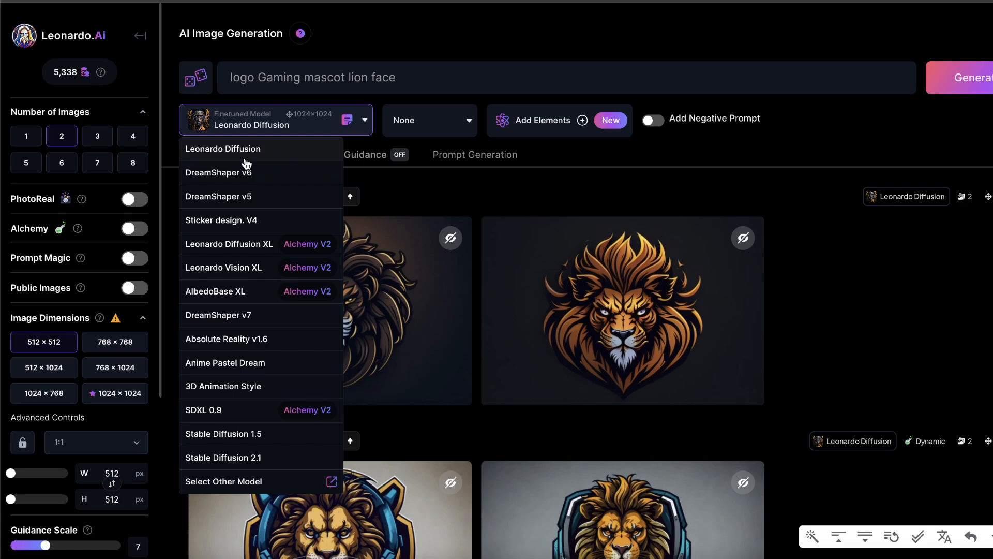
{"action": "scroll", "coordinate": [246, 164], "scroll_direction": "down", "scroll_amount": 1}
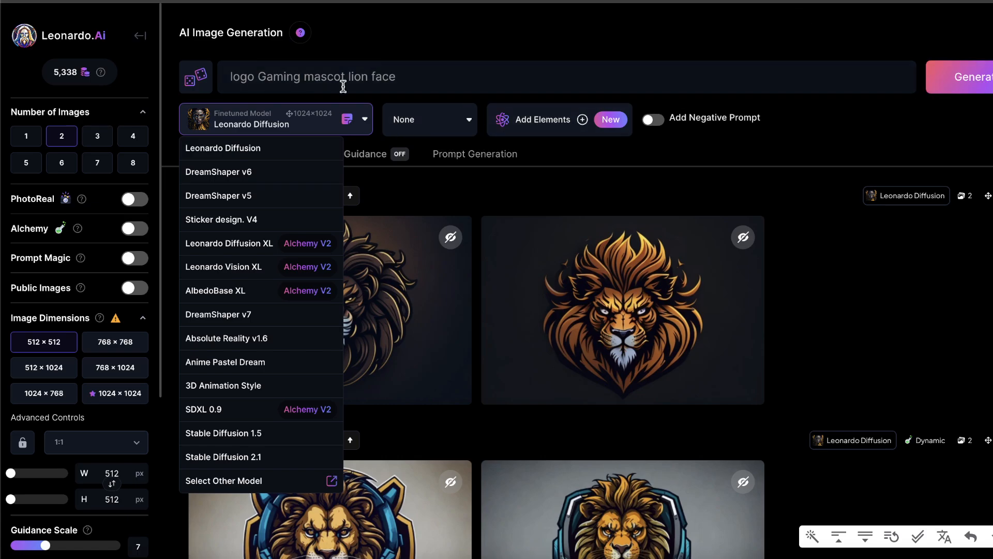
Step: Change the prompt to "logo Gaming mascot white lion face" and generate two images with Leonardo Diffusion
{"action": "left_click", "coordinate": [423, 86]}
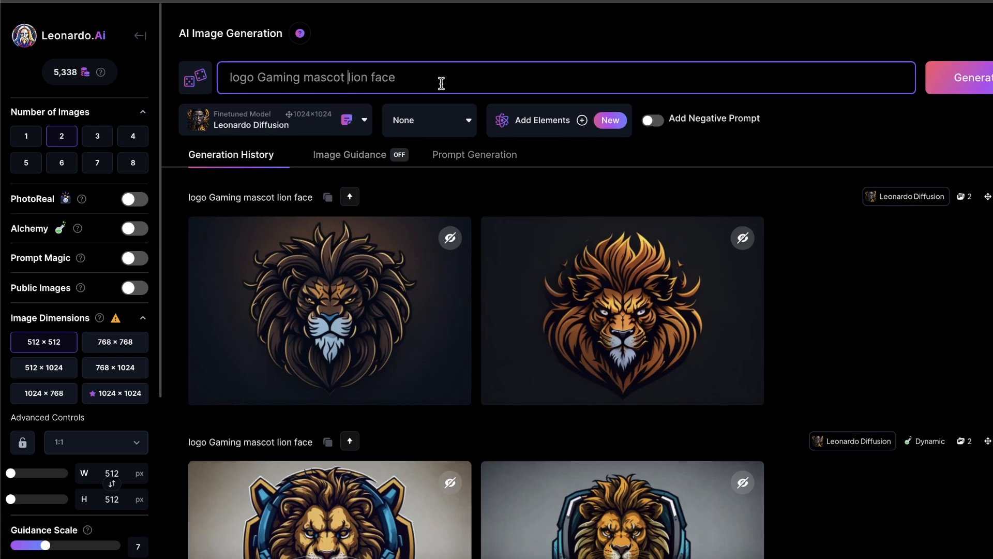
{"action": "key", "text": "ctrl+Left"}
{"action": "key", "text": "ctrl+Left"}
{"action": "type", "text": "white"}
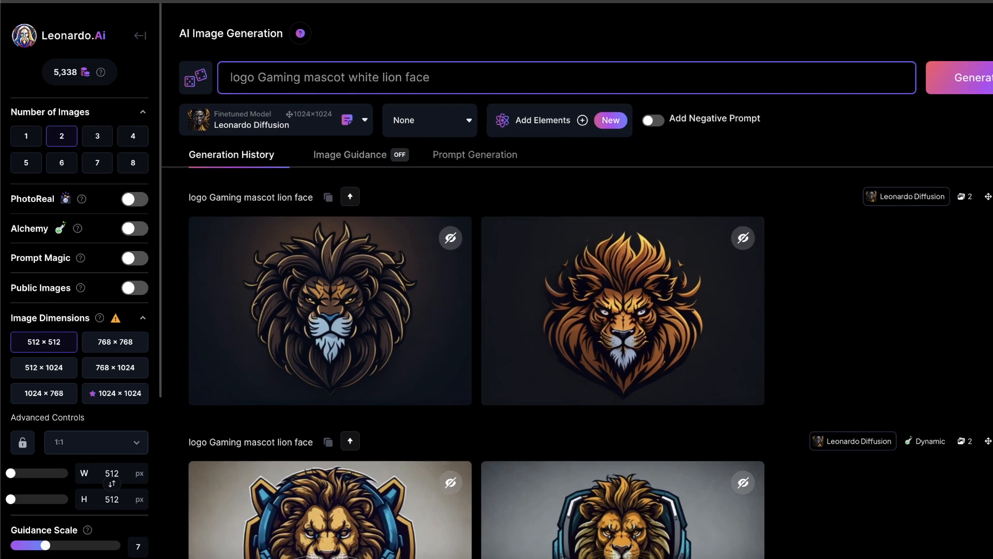
{"action": "left_click", "coordinate": [962, 78]}
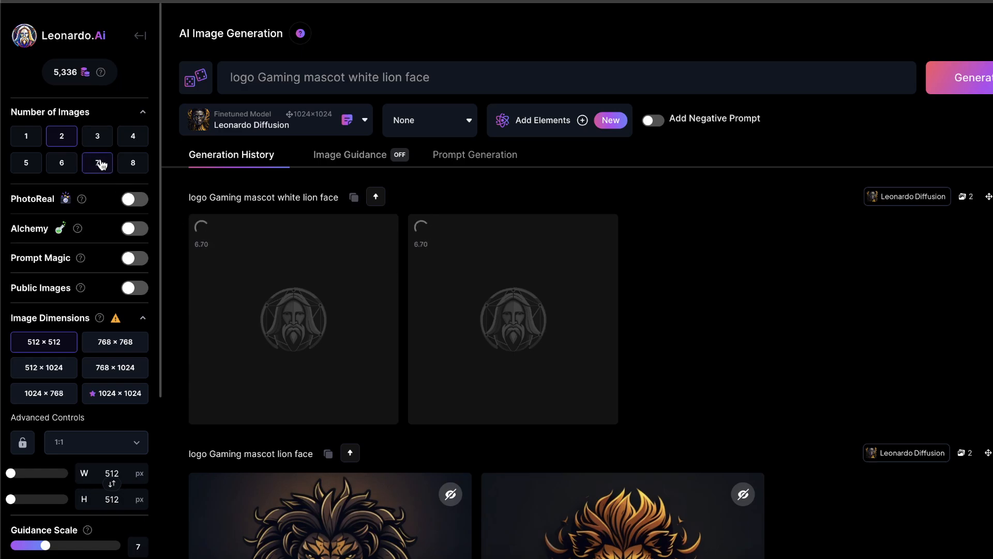
Step: Set the number of images per generation to 4
{"action": "left_click", "coordinate": [98, 137]}
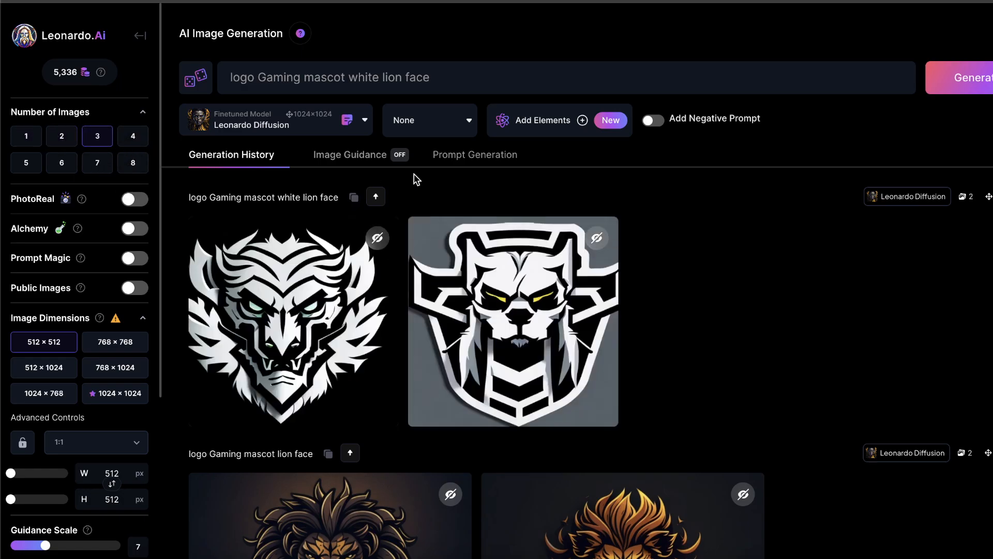
{"action": "left_click", "coordinate": [133, 135]}
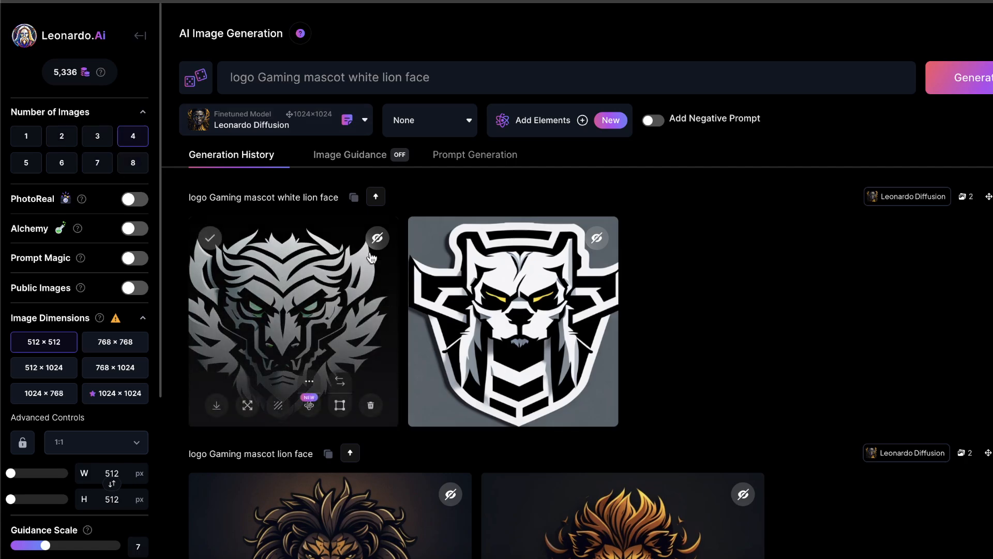
Step: View the generated white lion face logos in the enlarged preview
{"action": "left_click", "coordinate": [248, 231]}
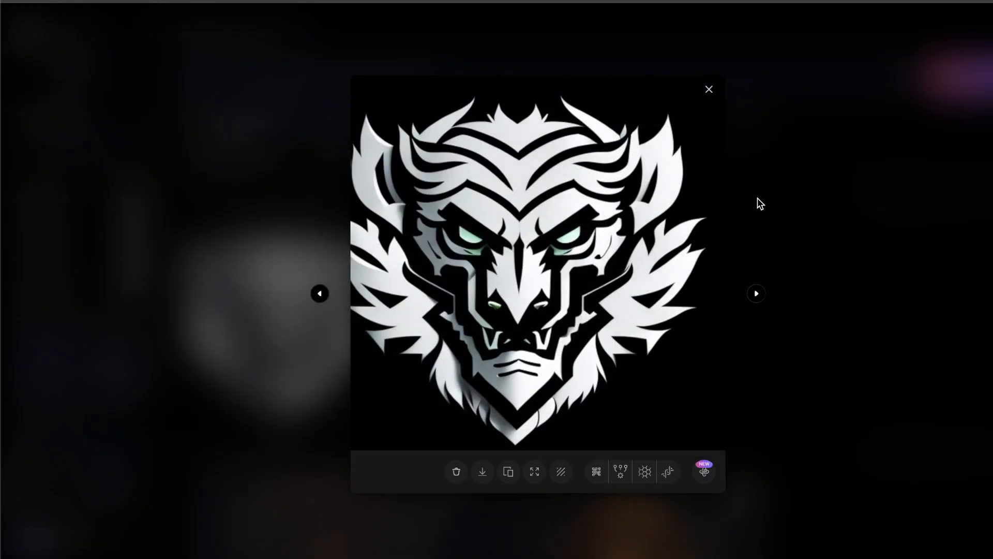
{"action": "left_click", "coordinate": [757, 293]}
{"action": "left_click", "coordinate": [748, 204]}
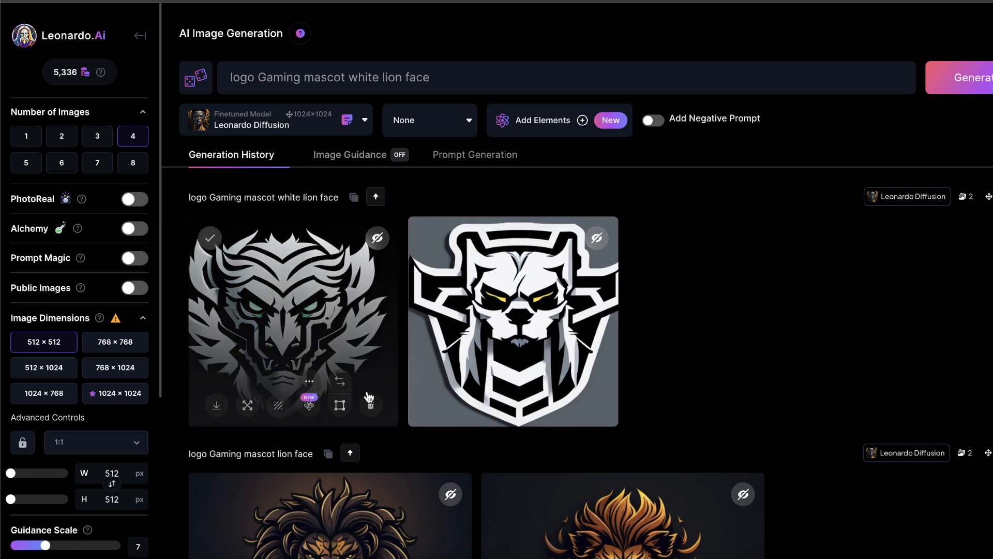
Step: Apply Creative Upscale to both generated white lion face logos
{"action": "left_click", "coordinate": [550, 292]}
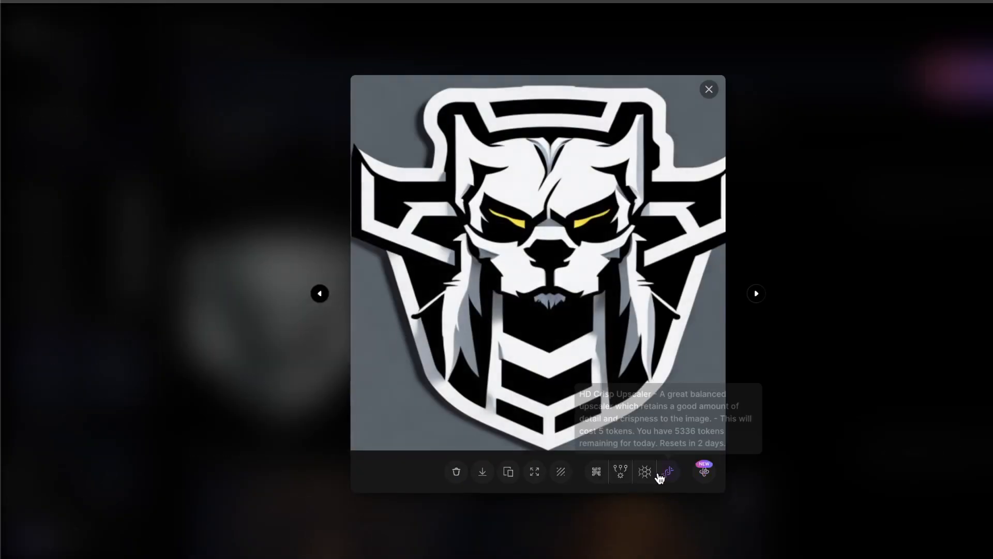
{"action": "left_click", "coordinate": [597, 478]}
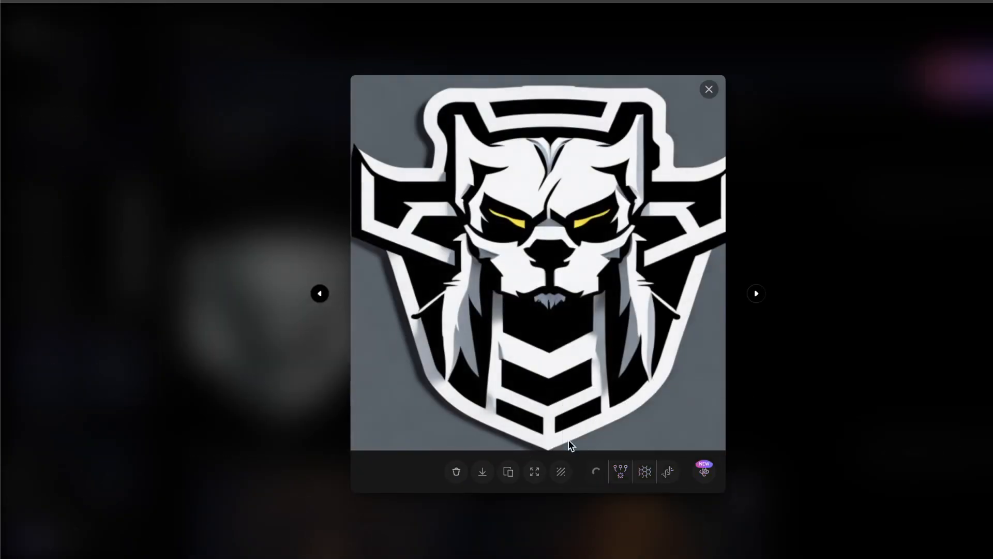
{"action": "left_click", "coordinate": [944, 232]}
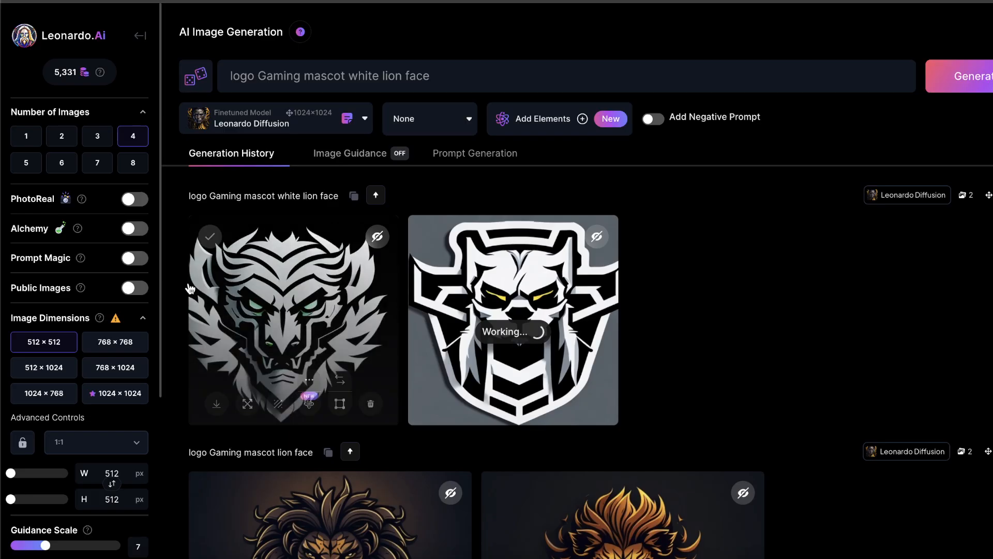
{"action": "left_click", "coordinate": [287, 318]}
{"action": "left_click", "coordinate": [596, 471]}
{"action": "left_click", "coordinate": [789, 238]}
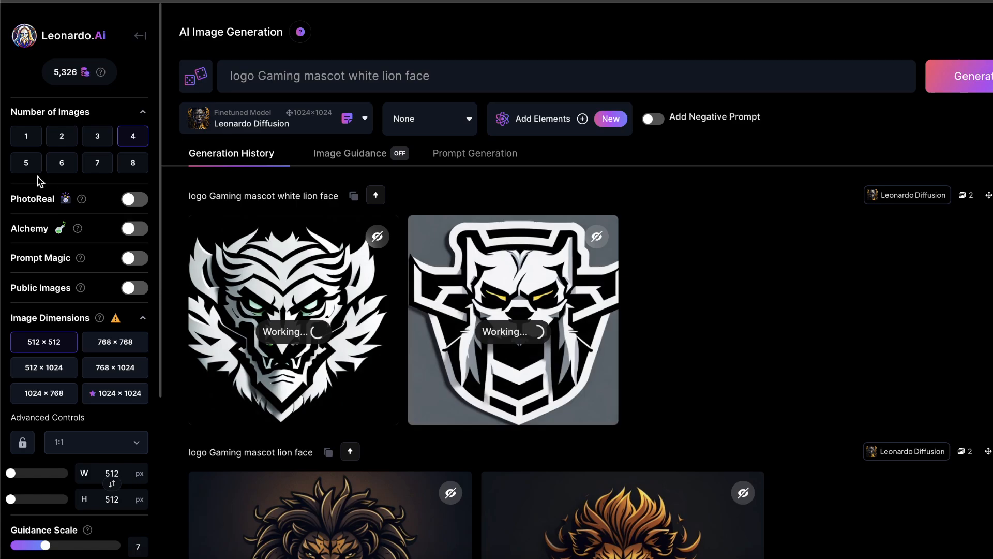
Step: Set the number of images per generation to 2 and inspect the white lion logos sent for upscaling
{"action": "left_click", "coordinate": [62, 138]}
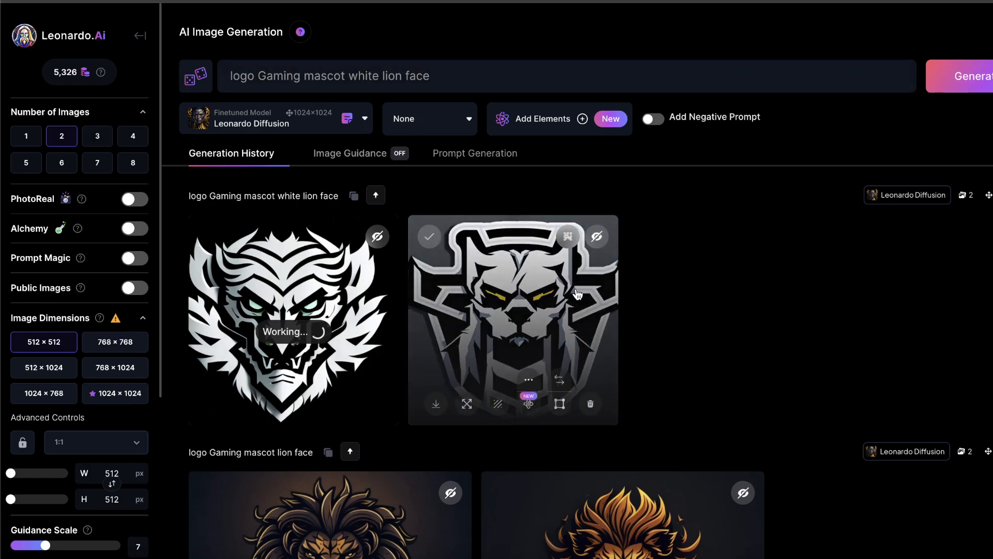
{"action": "left_click", "coordinate": [577, 294]}
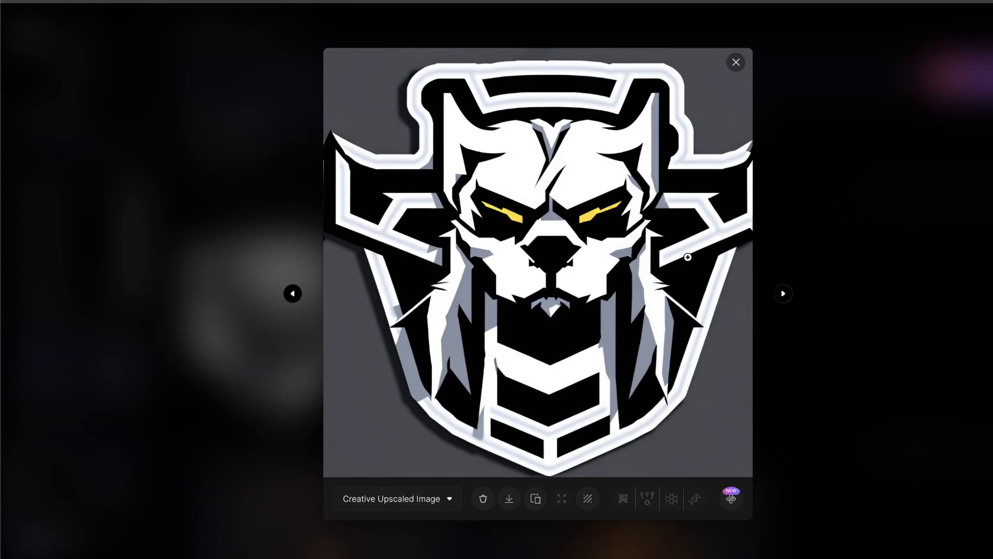
{"action": "left_click", "coordinate": [786, 234]}
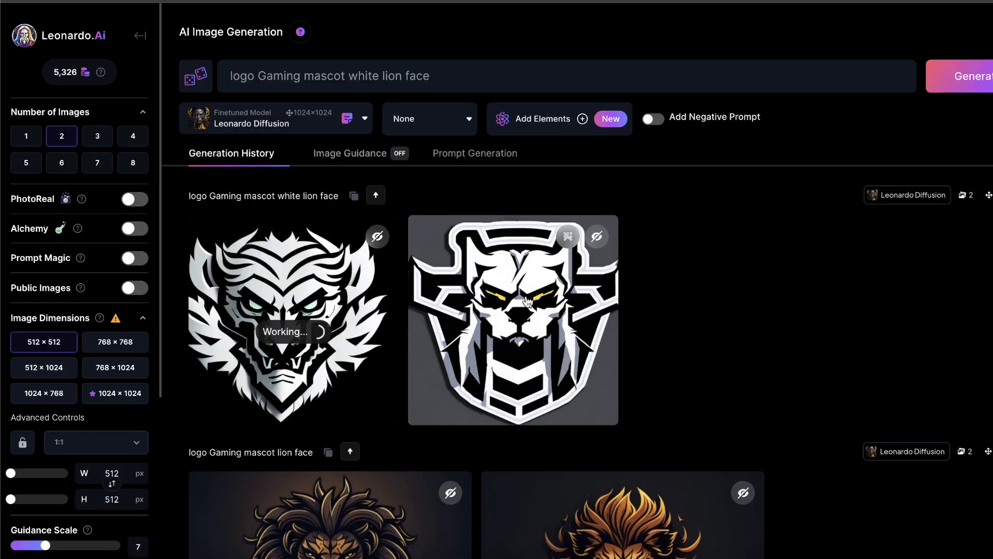
{"action": "left_click", "coordinate": [374, 298]}
{"action": "left_click", "coordinate": [822, 231]}
Step: Turn on Prompt Magic and generate new images from the "logo Gaming mascot white lion face" prompt
{"action": "scroll", "coordinate": [92, 222], "scroll_direction": "down", "scroll_amount": 1}
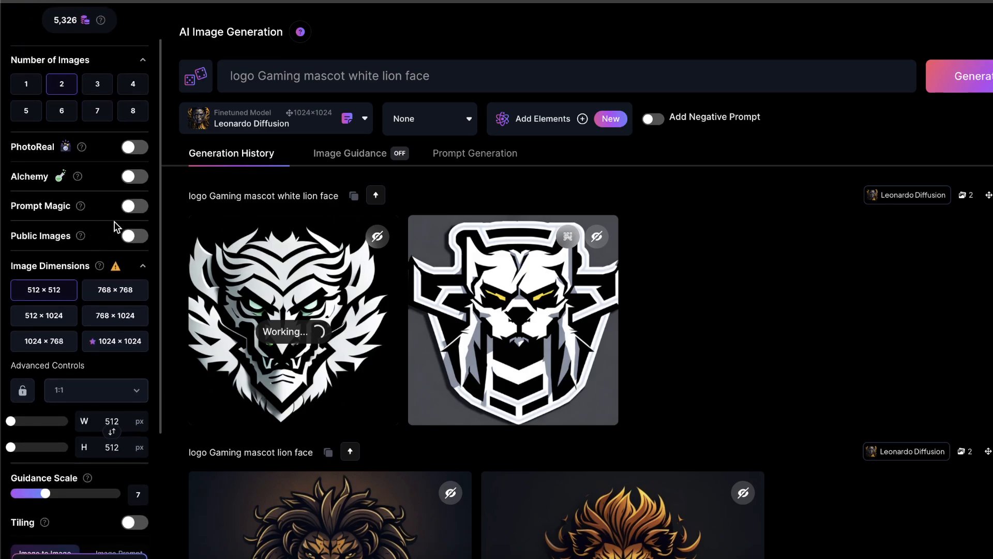
{"action": "scroll", "coordinate": [122, 191], "scroll_direction": "down", "scroll_amount": 1}
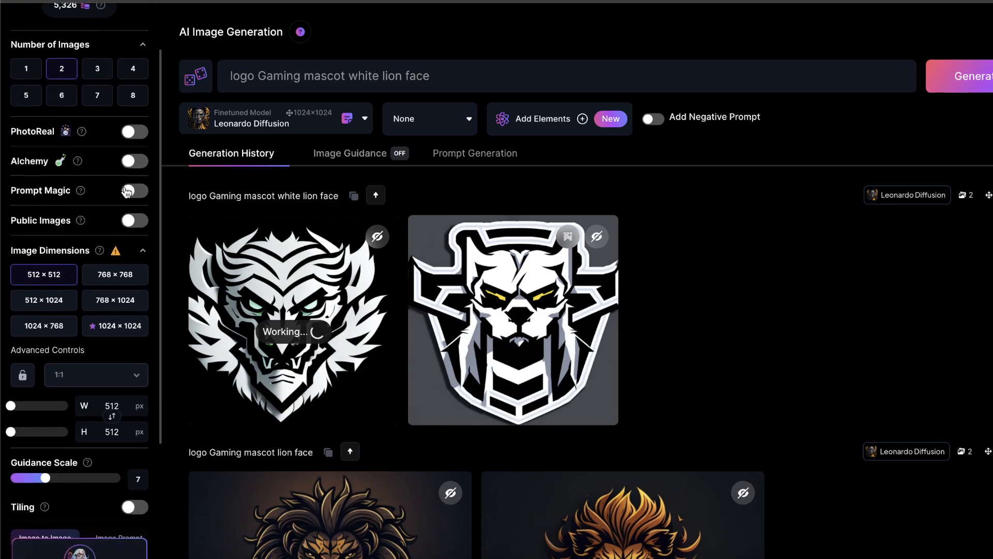
{"action": "left_click", "coordinate": [130, 189]}
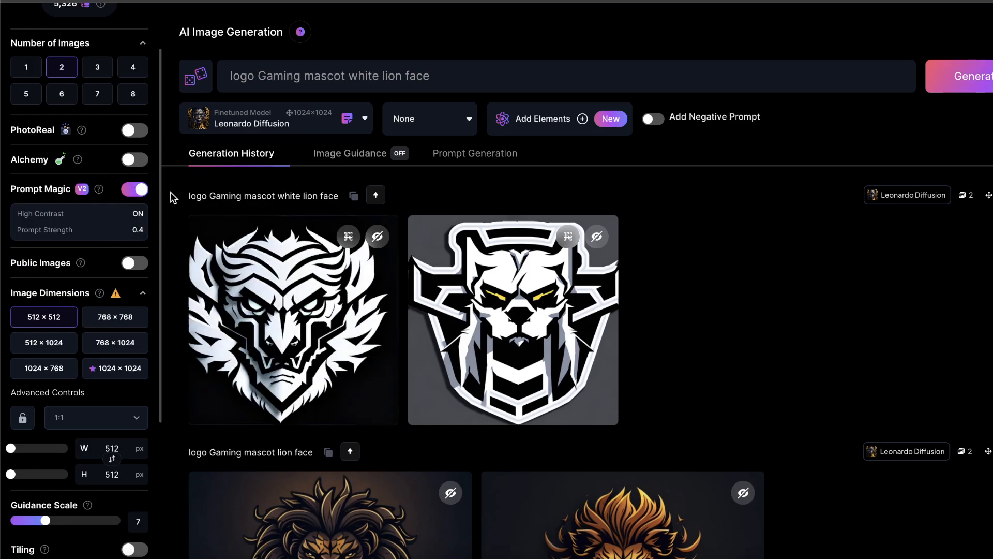
{"action": "left_click", "coordinate": [961, 76]}
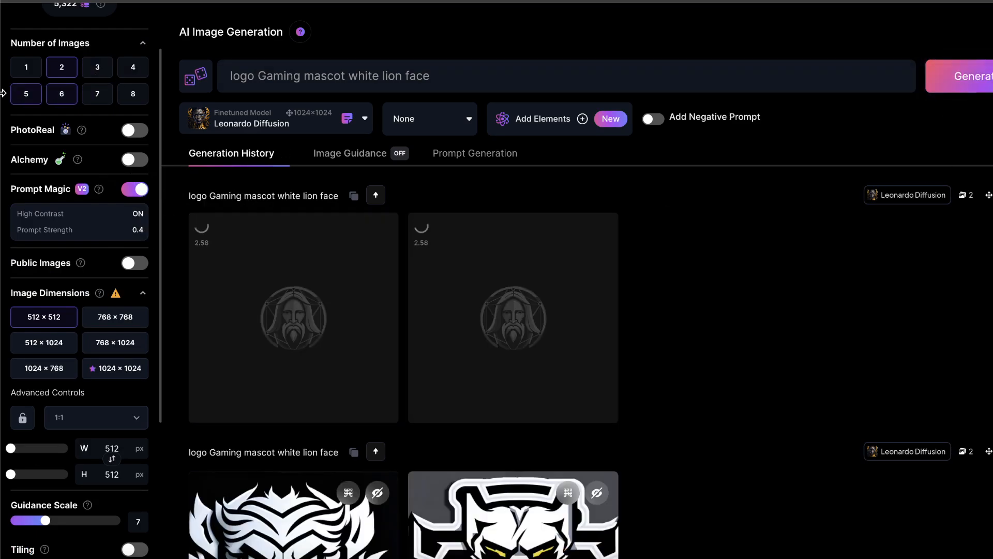
Step: View both white lion logos generated with Prompt Magic in the enlarged preview
{"action": "scroll", "coordinate": [107, 125], "scroll_direction": "up", "scroll_amount": 1}
{"action": "scroll", "coordinate": [106, 124], "scroll_direction": "up", "scroll_amount": 2}
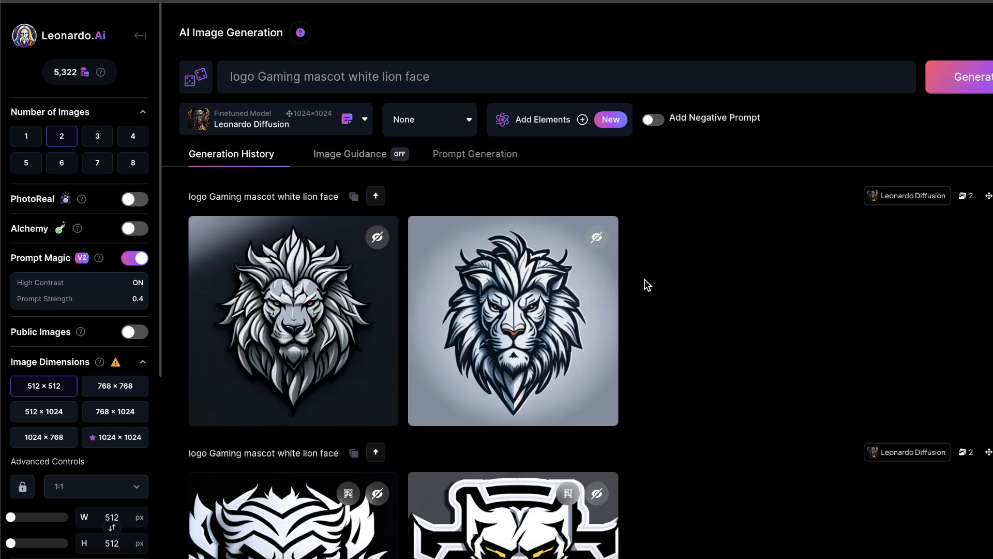
{"action": "left_click", "coordinate": [365, 294]}
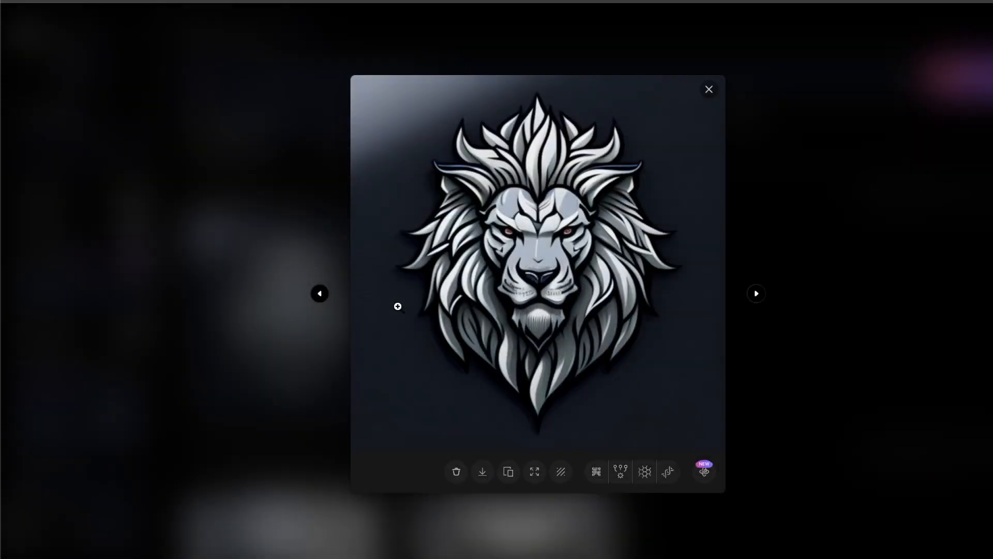
{"action": "left_click", "coordinate": [756, 295]}
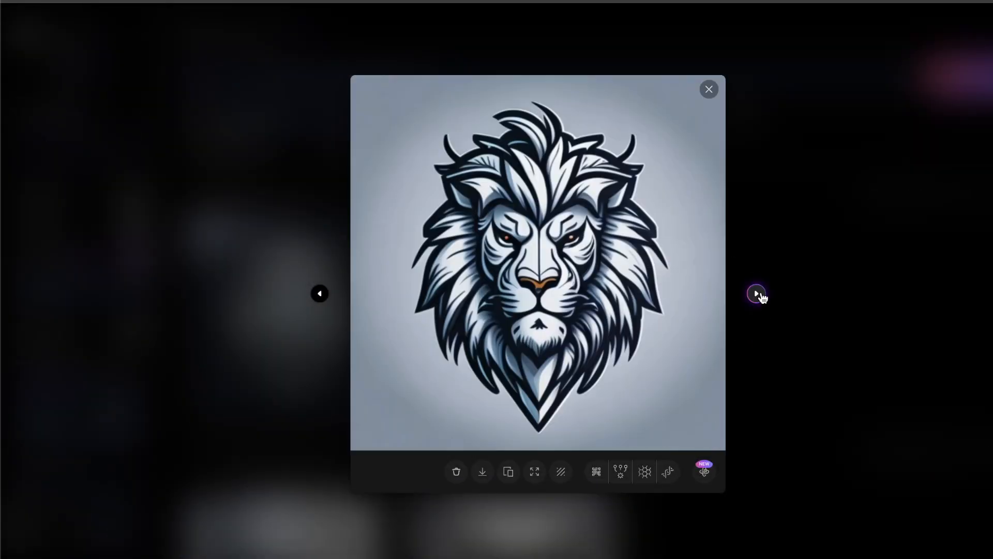
{"action": "left_click", "coordinate": [854, 119]}
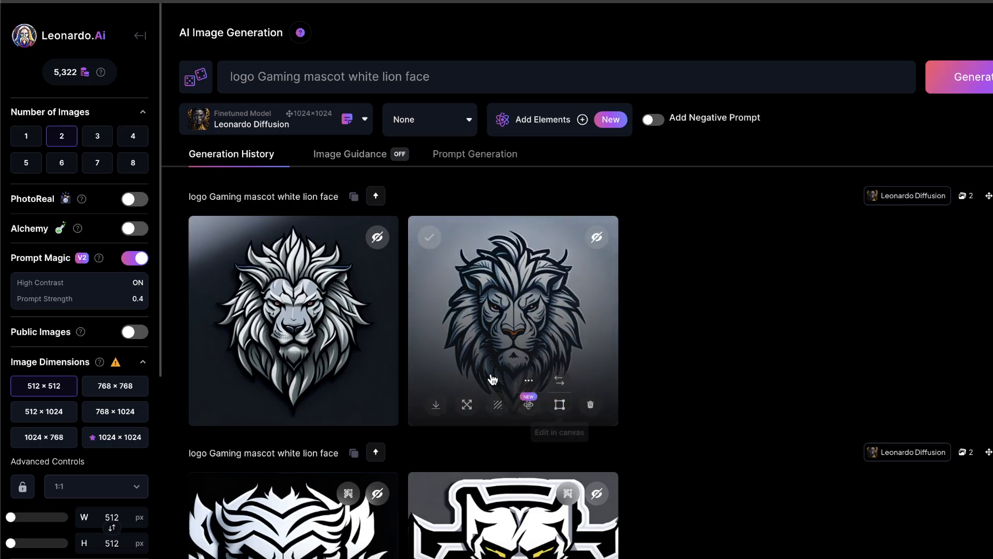
Step: Apply Creative Upscale to both white lion logos generated with Prompt Magic
{"action": "left_click", "coordinate": [517, 390]}
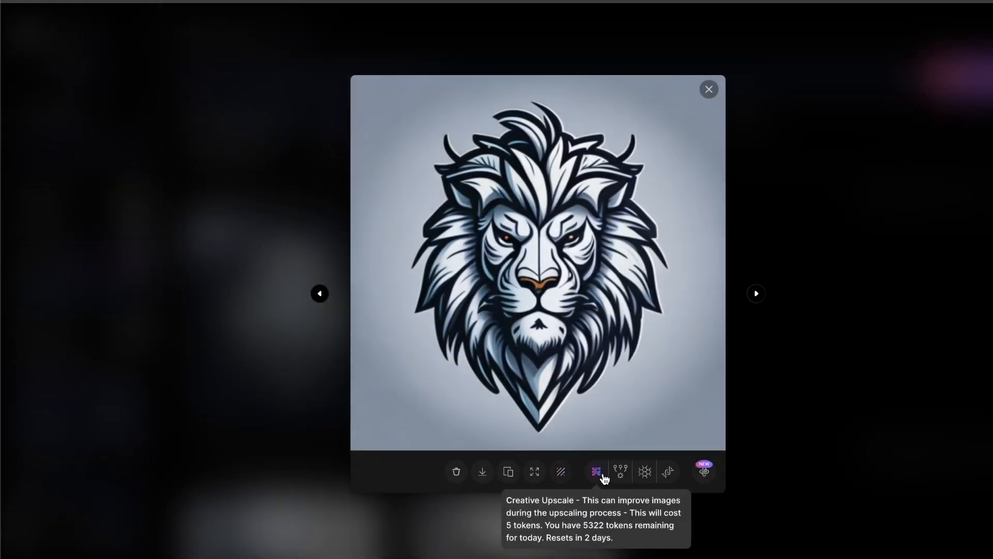
{"action": "left_click", "coordinate": [842, 302]}
{"action": "left_click", "coordinate": [210, 348]}
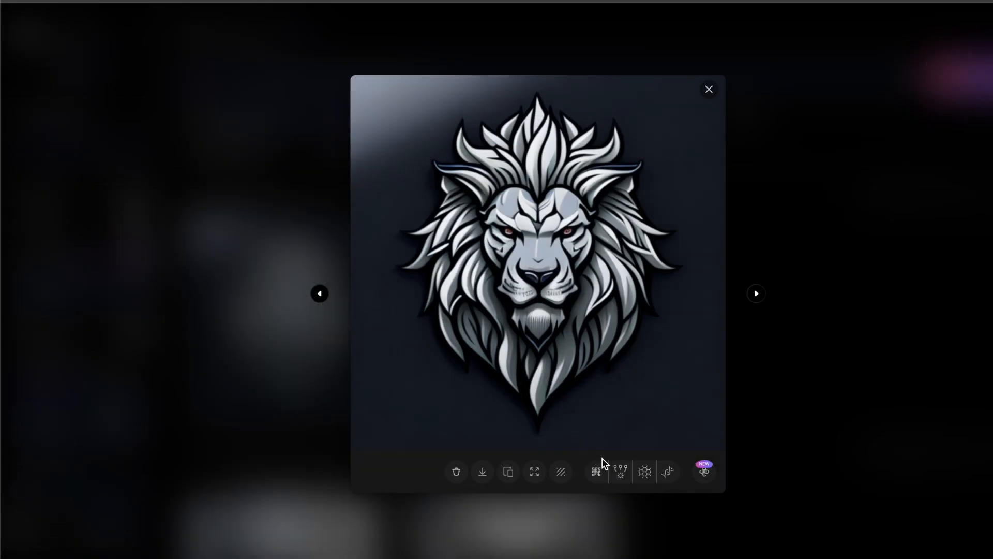
{"action": "left_click", "coordinate": [599, 471]}
{"action": "left_click", "coordinate": [876, 299]}
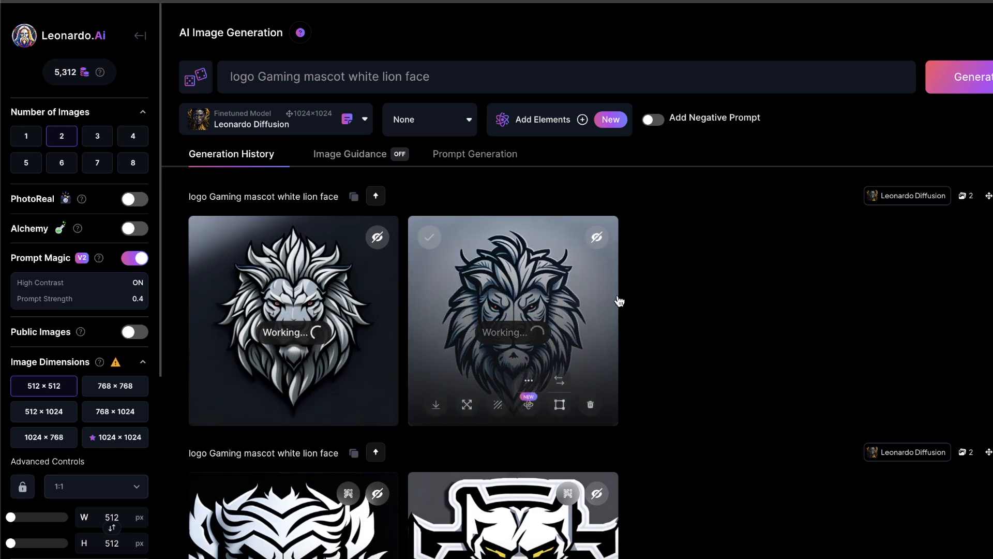
Step: Examine and compare the enlarged Creative Upscaled versions of the two Prompt Magic lion logos
{"action": "left_click", "coordinate": [362, 312]}
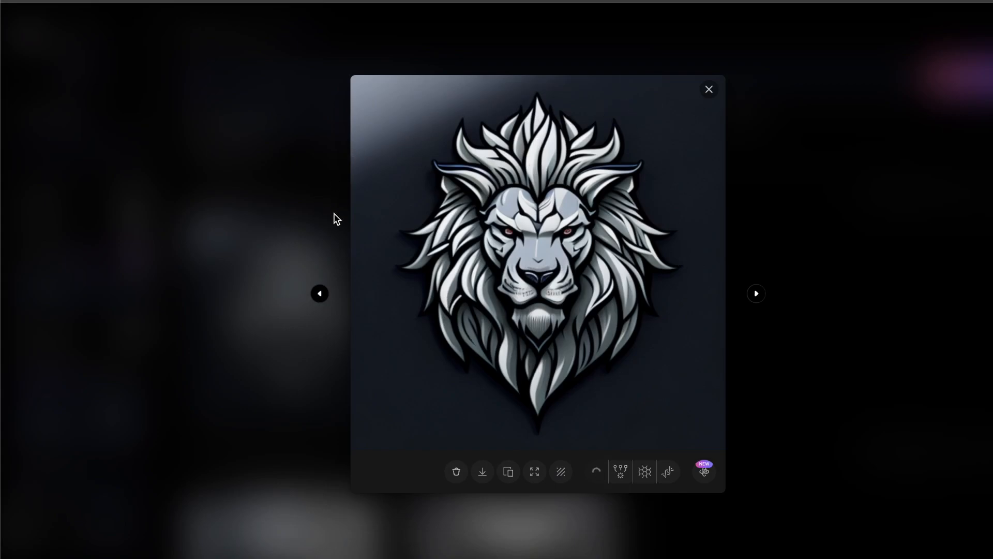
{"action": "left_click", "coordinate": [785, 191]}
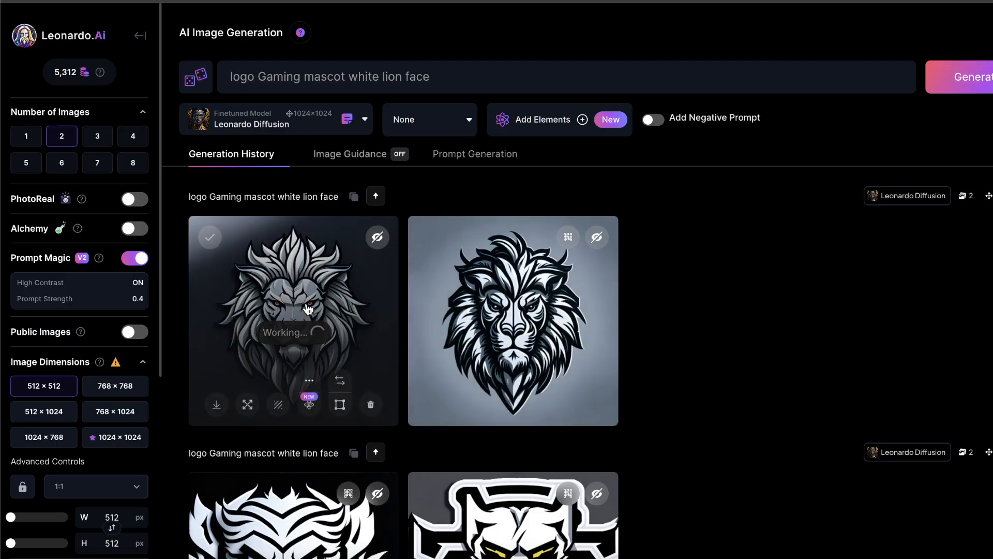
{"action": "left_click", "coordinate": [543, 310]}
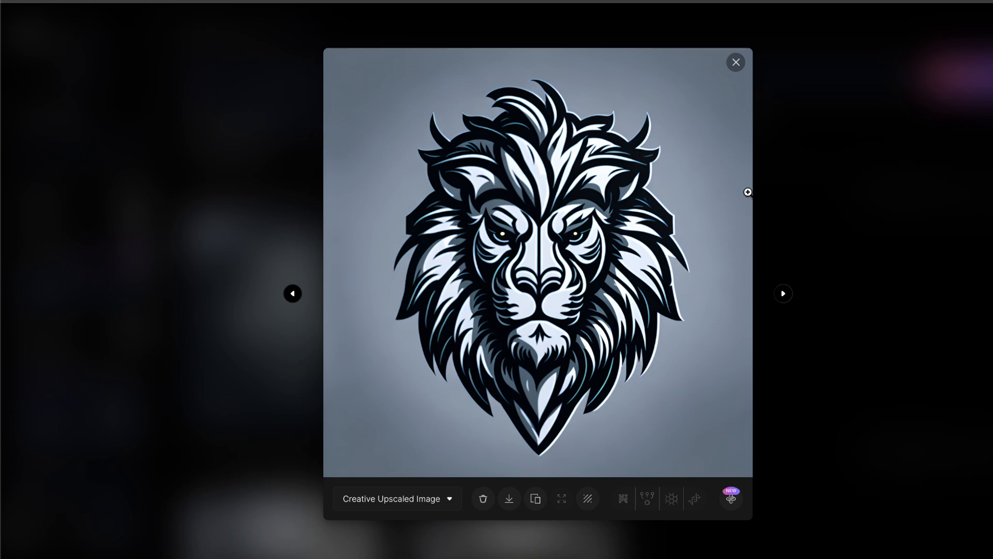
{"action": "left_click", "coordinate": [789, 210]}
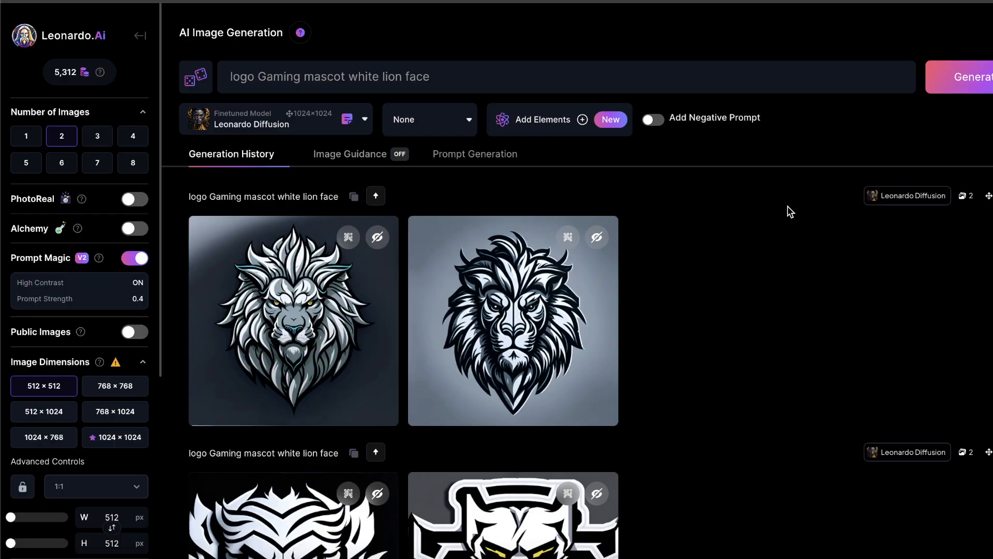
{"action": "mouse_move", "coordinate": [286, 274]}
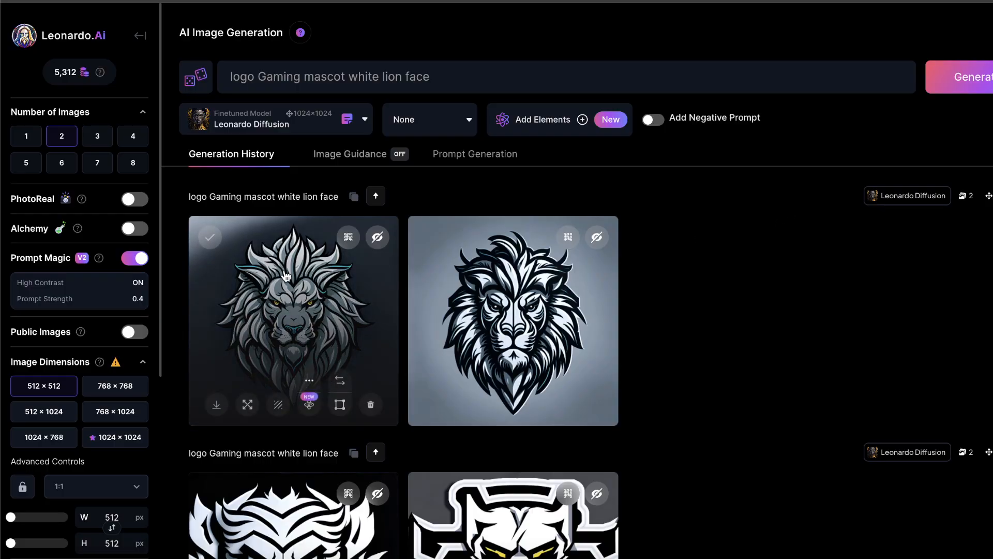
{"action": "left_click", "coordinate": [286, 274]}
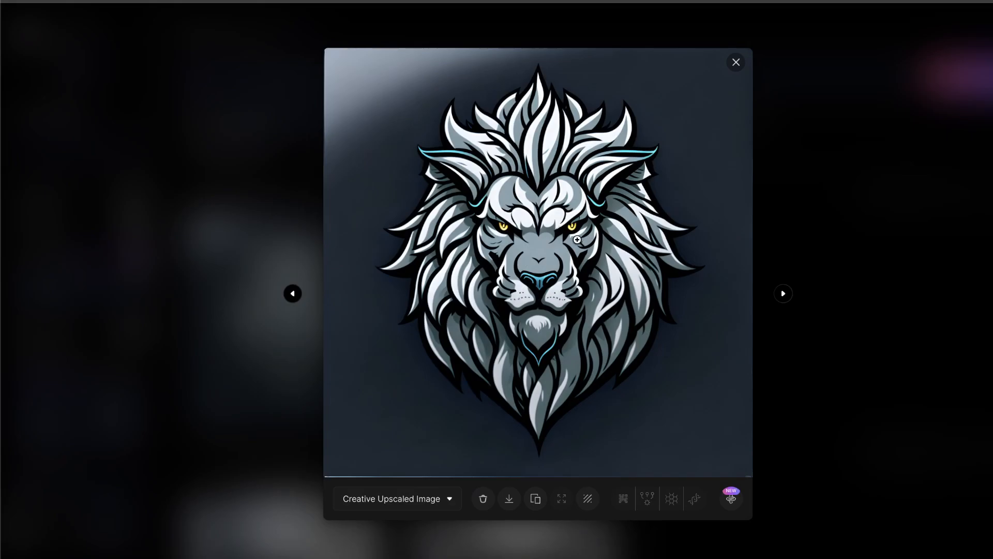
{"action": "left_click", "coordinate": [899, 251]}
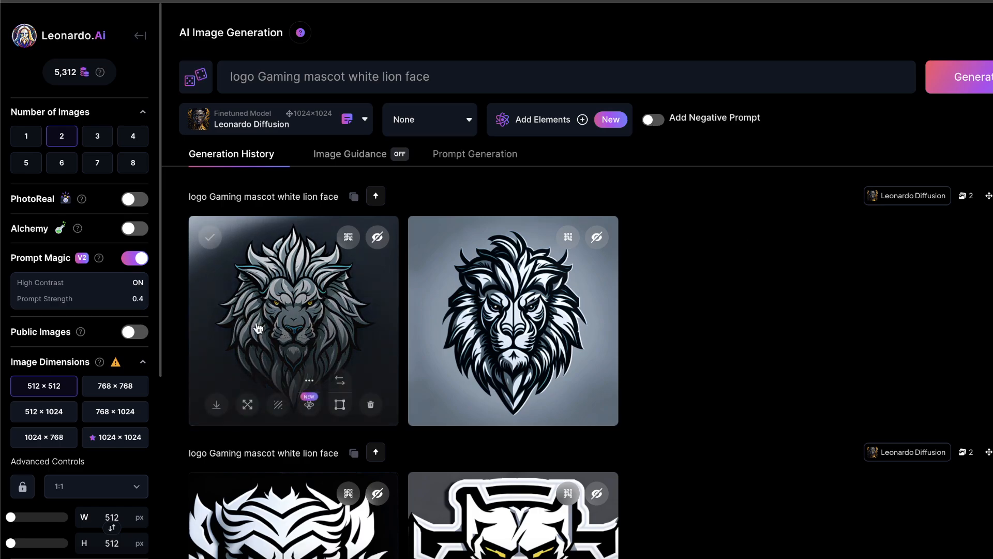
{"action": "left_click", "coordinate": [294, 316]}
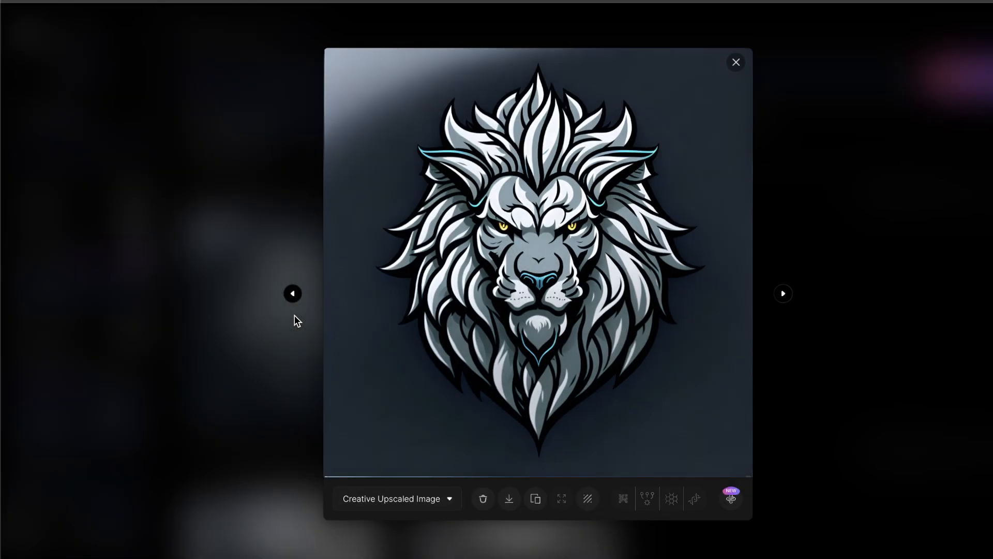
{"action": "left_click", "coordinate": [783, 293]}
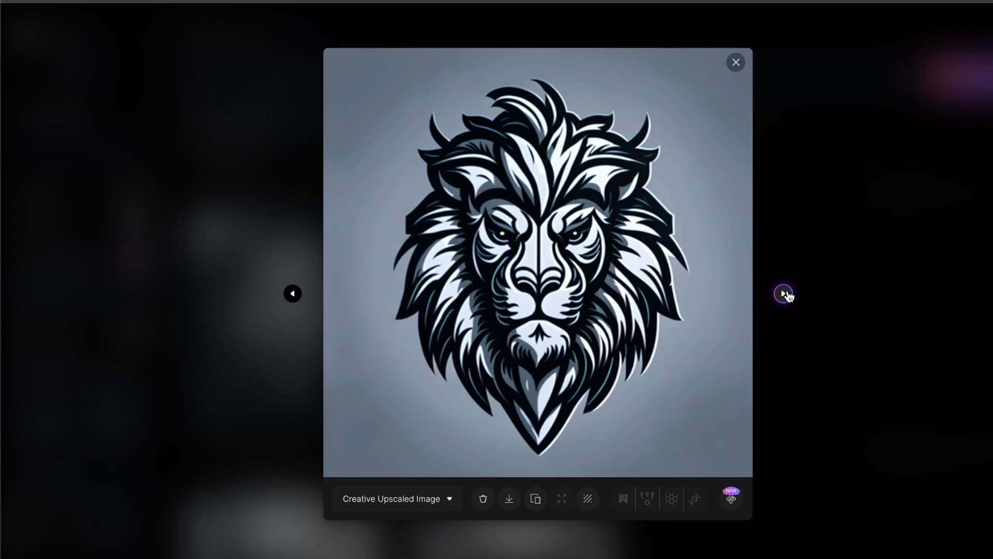
{"action": "left_click", "coordinate": [880, 242]}
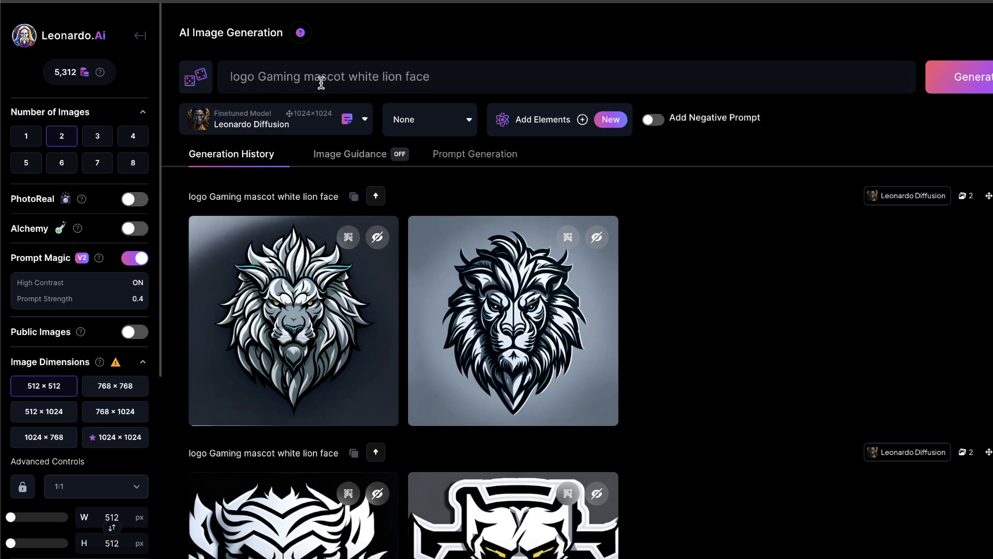
Step: Remove "white" from the prompt and generate two images for "logo Gaming mascot lion face"
{"action": "double_click", "coordinate": [362, 76]}
{"action": "key", "text": "BackSpace"}
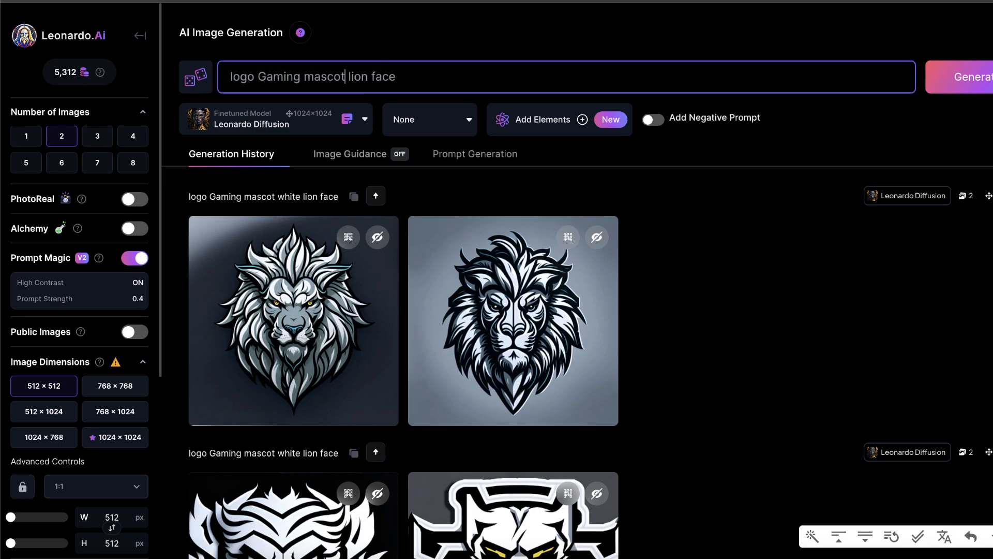
{"action": "left_click", "coordinate": [963, 76]}
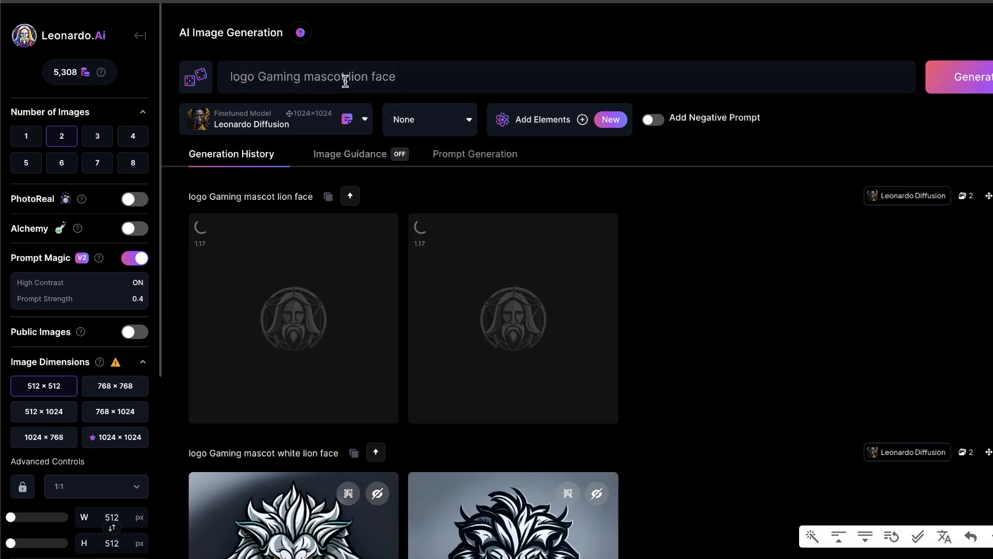
Step: Replace "lion" with "tiger" in the prompt and generate two images for "logo Gaming mascot tiger face"
{"action": "left_click", "coordinate": [432, 80]}
{"action": "key", "text": "Right"}
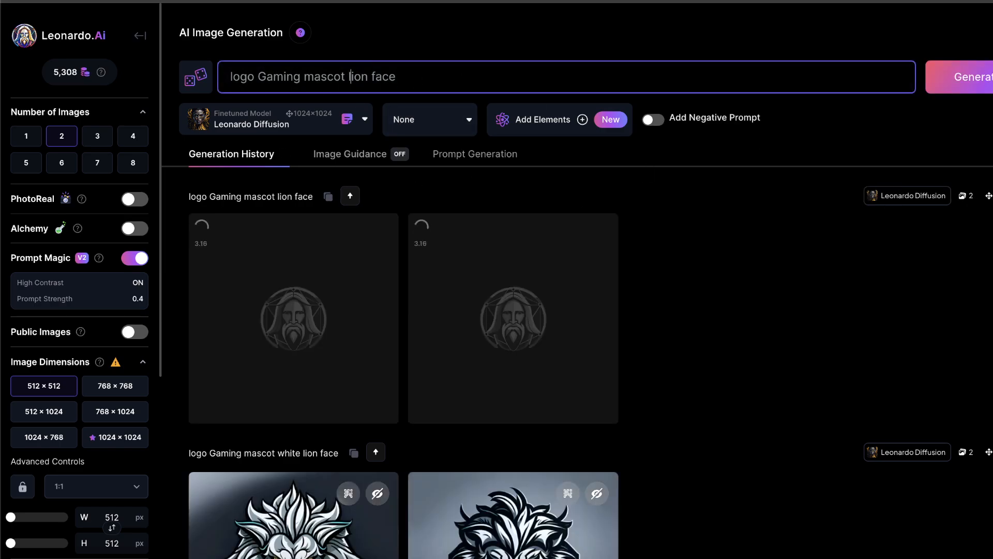
{"action": "key", "text": "BackSpace"}
{"action": "key", "text": "BackSpace"}
{"action": "key", "text": "BackSpace"}
{"action": "key", "text": "BackSpace"}
{"action": "type", "text": "tiger"}
{"action": "left_click", "coordinate": [972, 76]}
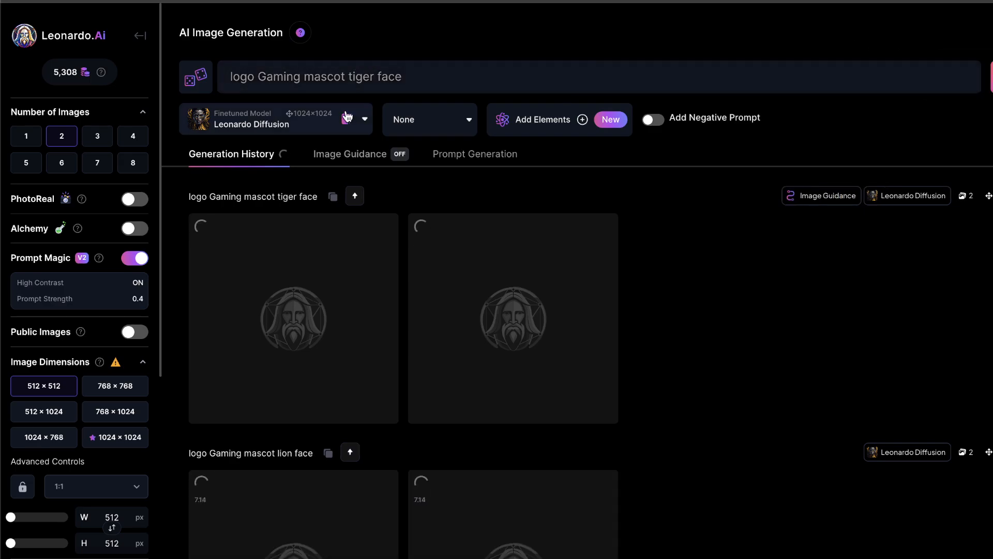
Step: Add "white" before "tiger" in the prompt and generate two images for "logo Gaming mascot white tiger face"
{"action": "left_click", "coordinate": [345, 76]}
{"action": "type", "text": "white"}
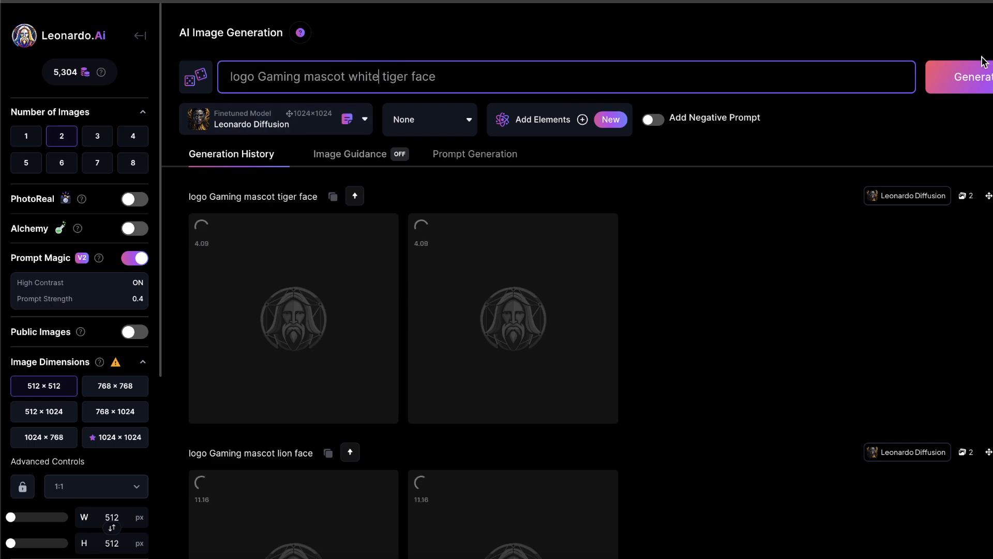
{"action": "left_click", "coordinate": [984, 77]}
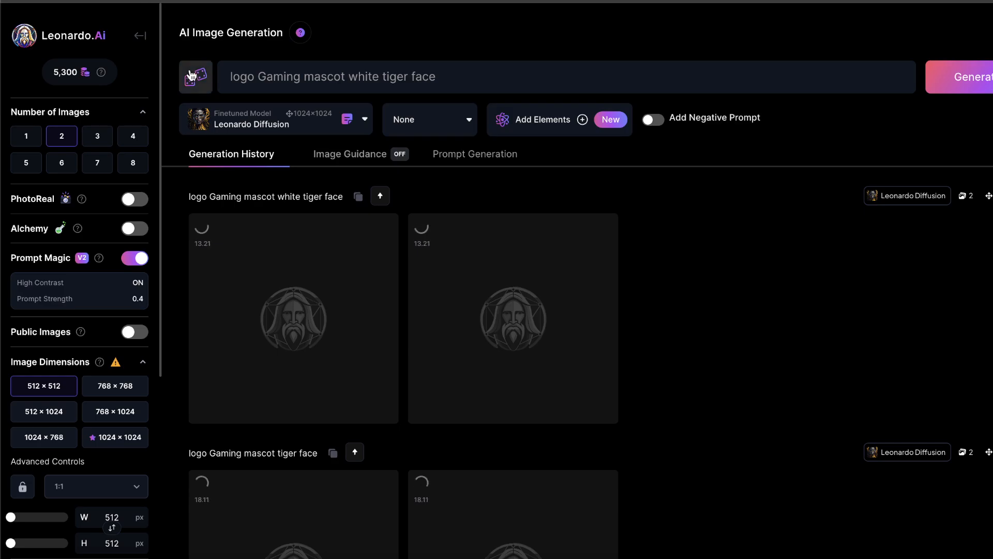
Step: Apply Creative Upscale to the gold lion logo with the blue-green crest from the "logo Gaming mascot lion face" results
{"action": "scroll", "coordinate": [839, 310], "scroll_direction": "down", "scroll_amount": 5}
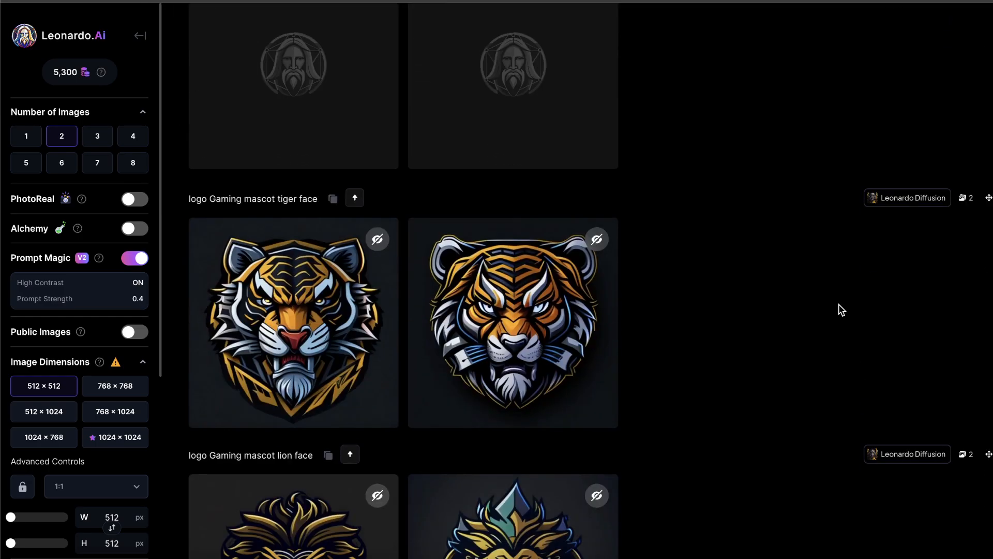
{"action": "scroll", "coordinate": [841, 310], "scroll_direction": "down", "scroll_amount": 8}
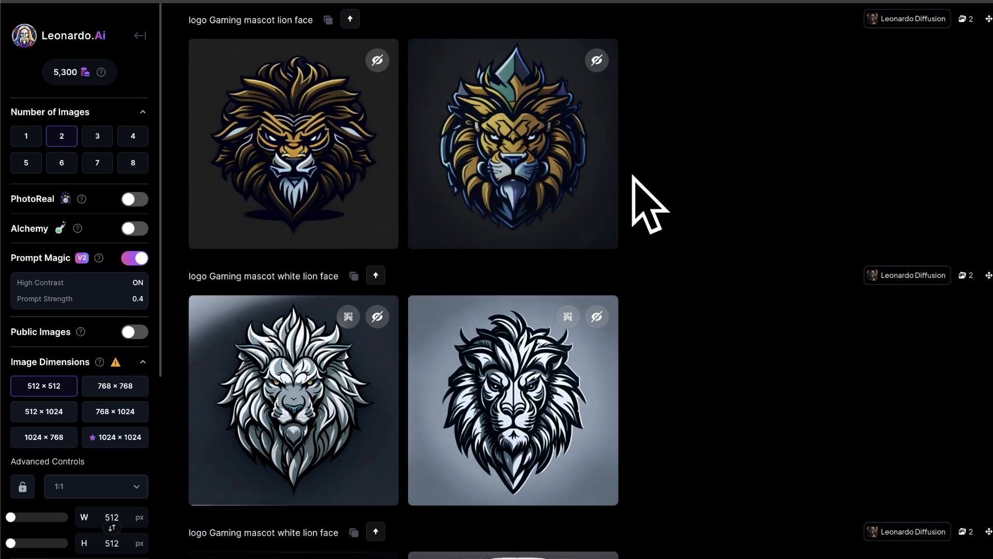
{"action": "scroll", "coordinate": [643, 204], "scroll_direction": "up", "scroll_amount": 2}
{"action": "left_click", "coordinate": [564, 204]}
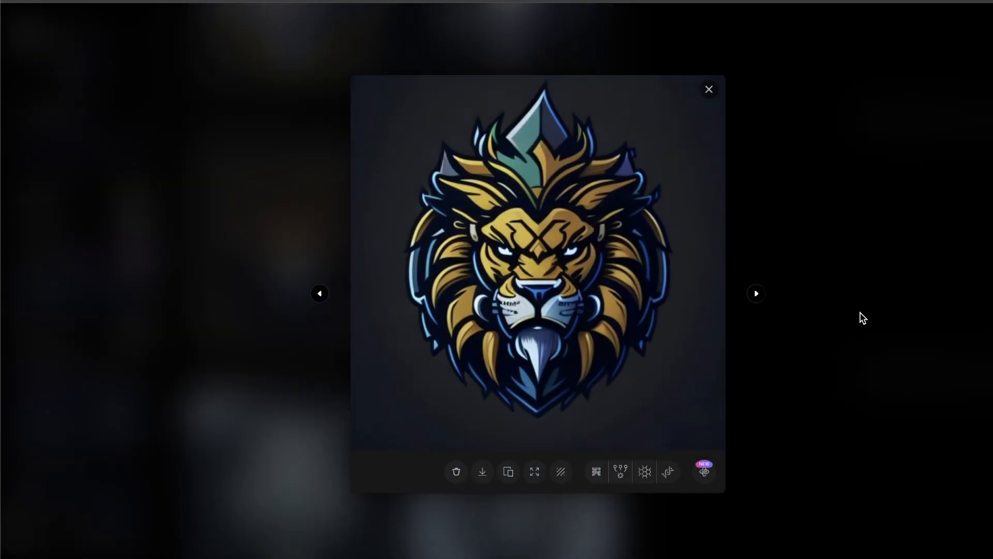
{"action": "left_click", "coordinate": [863, 318]}
{"action": "left_click", "coordinate": [503, 324]}
{"action": "left_click", "coordinate": [599, 473]}
{"action": "left_click", "coordinate": [825, 350]}
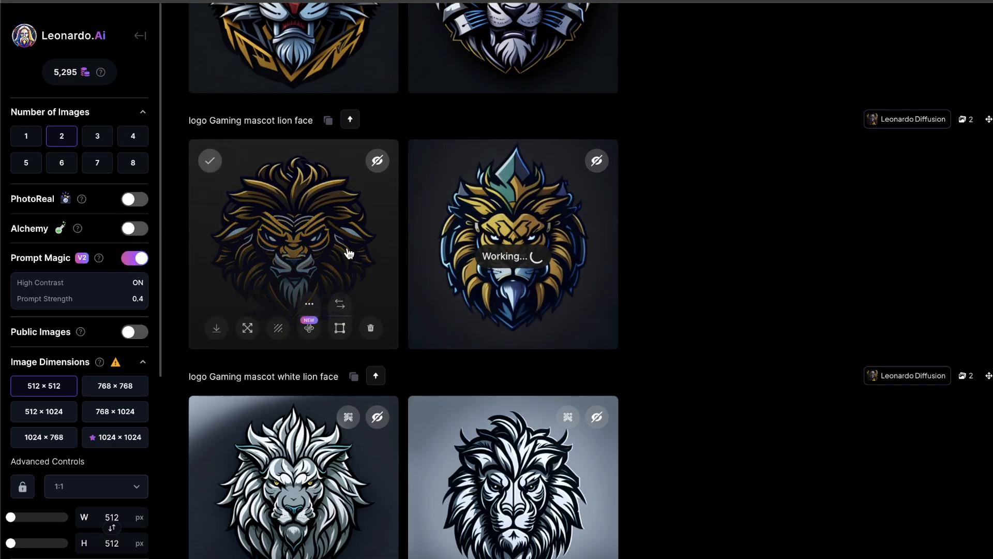
Step: Apply Creative Upscale to the second orange tiger logo from the "logo Gaming mascot tiger face" results
{"action": "scroll", "coordinate": [352, 258], "scroll_direction": "up", "scroll_amount": 2}
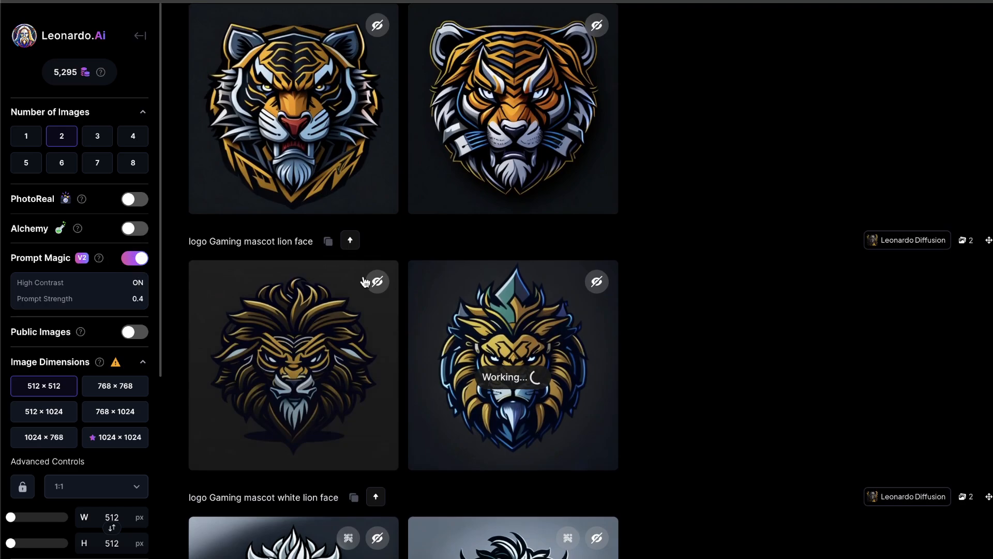
{"action": "left_click", "coordinate": [514, 155]}
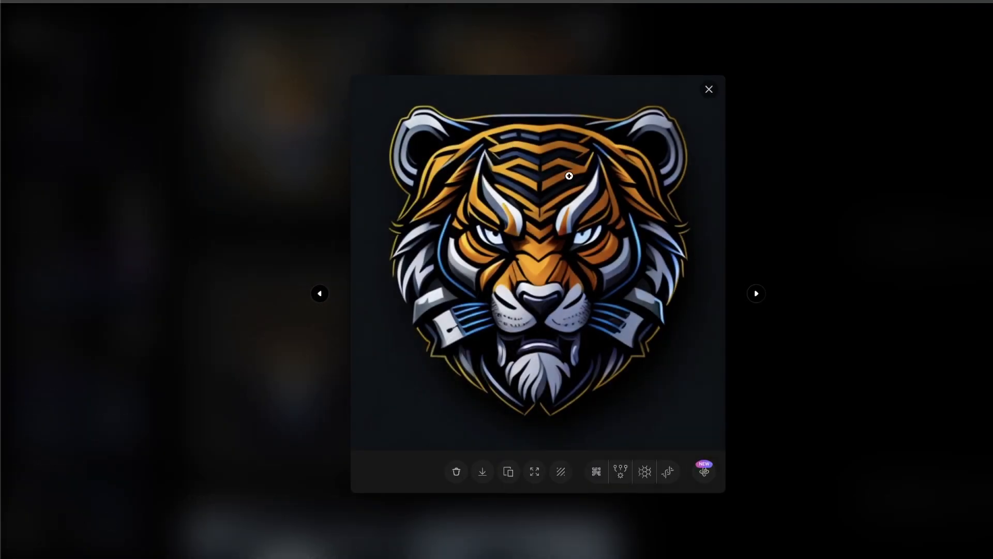
{"action": "left_click", "coordinate": [596, 472]}
{"action": "left_click", "coordinate": [849, 299]}
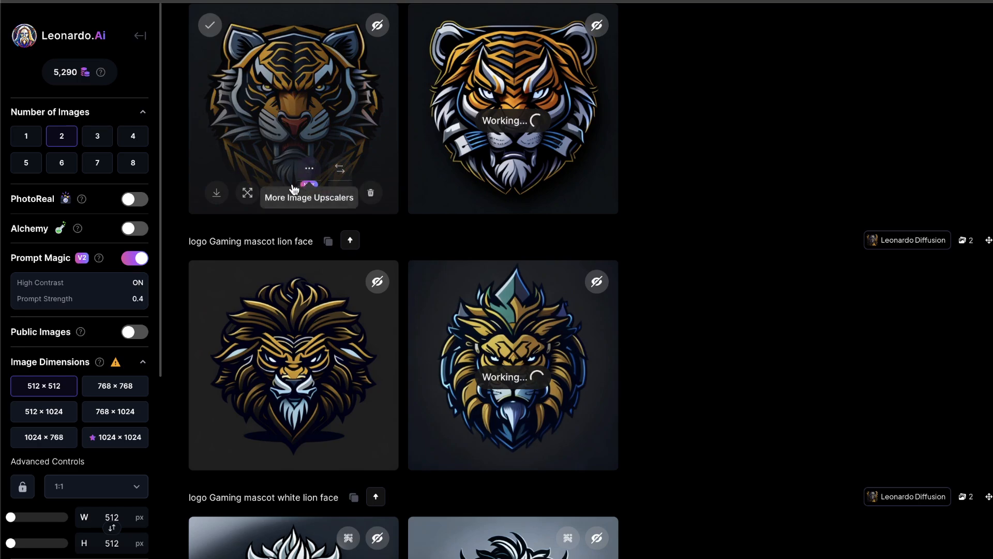
Step: Check the new white tiger logos and view the Creative Upscaled crested lion logo enlarged
{"action": "scroll", "coordinate": [414, 155], "scroll_direction": "up", "scroll_amount": 5}
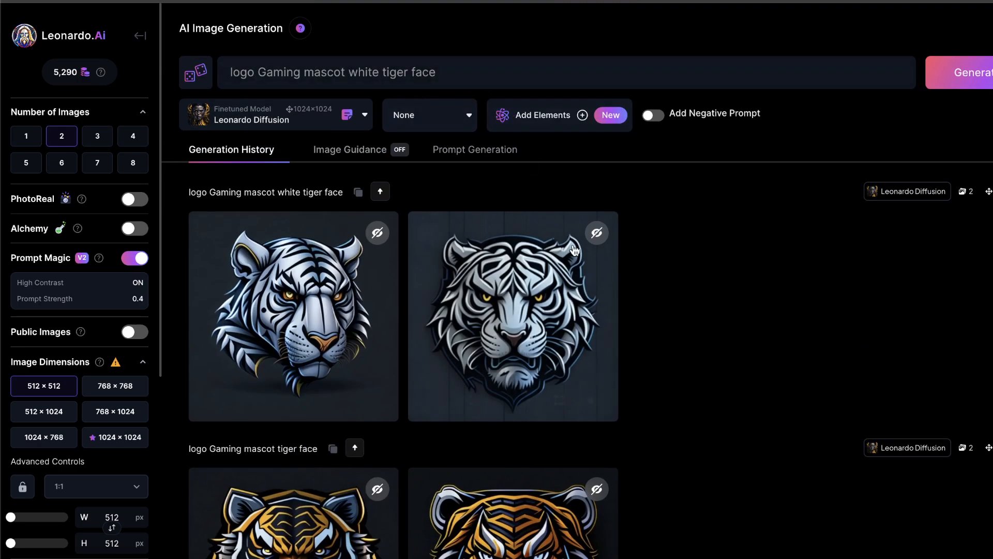
{"action": "scroll", "coordinate": [574, 251], "scroll_direction": "down", "scroll_amount": 5}
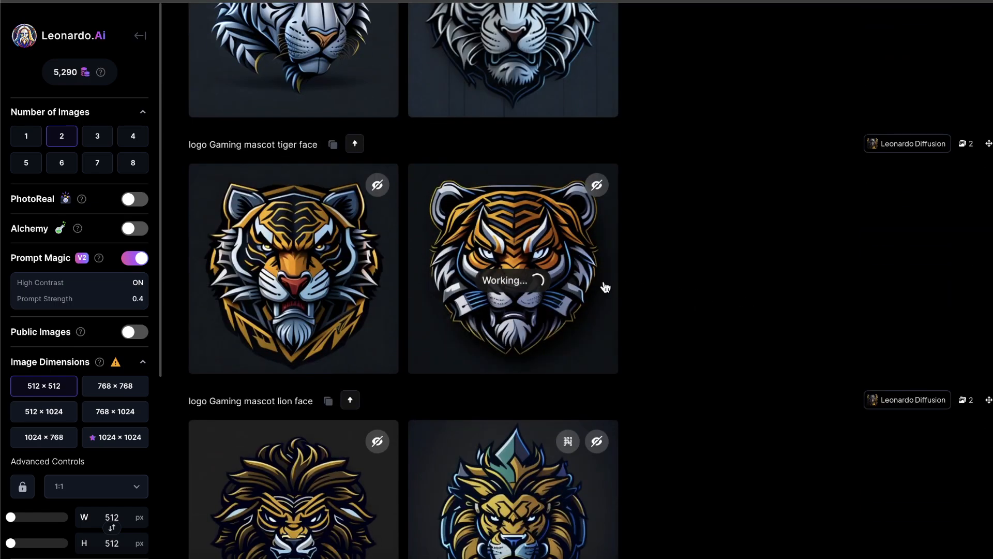
{"action": "scroll", "coordinate": [636, 278], "scroll_direction": "down", "scroll_amount": 5}
{"action": "left_click", "coordinate": [496, 296]}
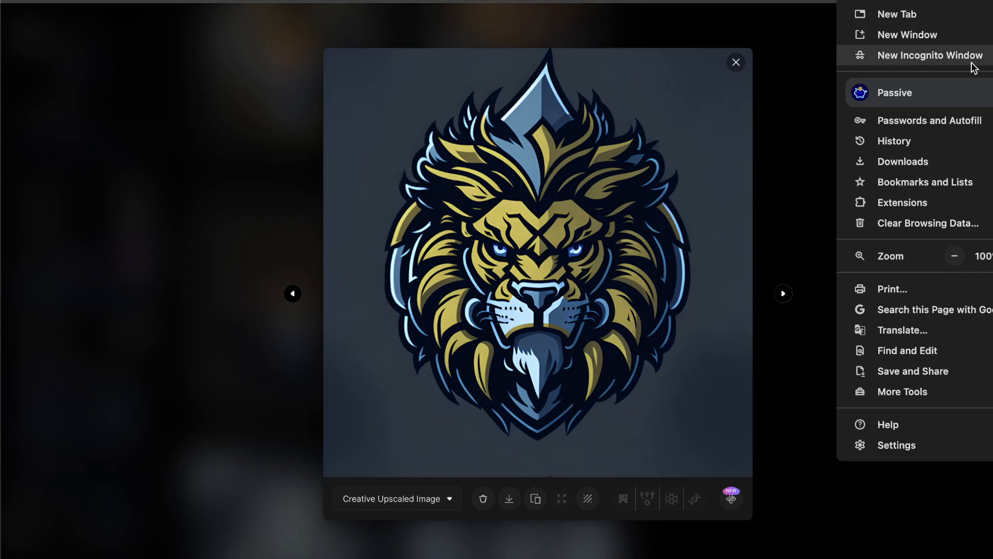
Step: Open a new incognito browser window and search Google for "esports gaming logo"
{"action": "left_click", "coordinate": [960, 58]}
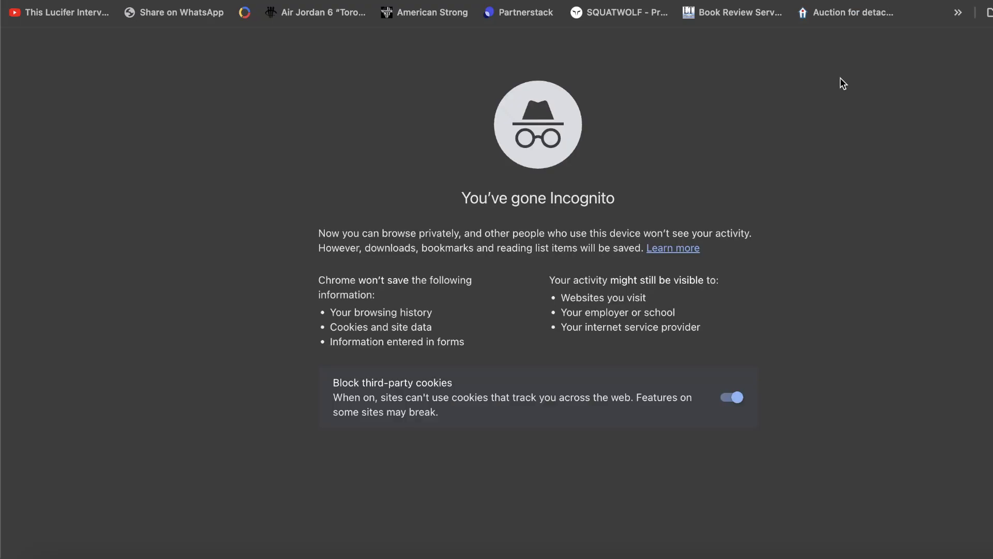
{"action": "type", "text": "esports"}
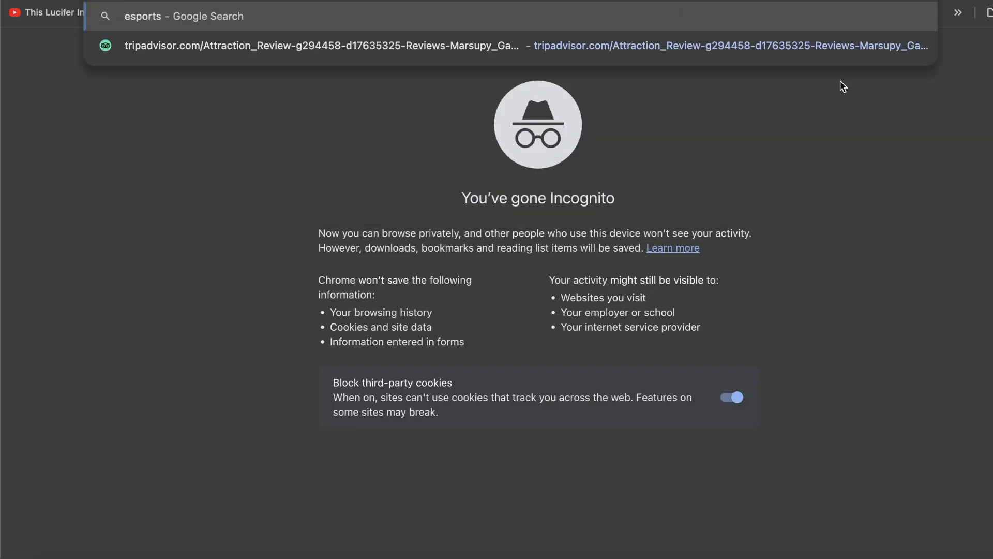
{"action": "type", "text": " gaming"}
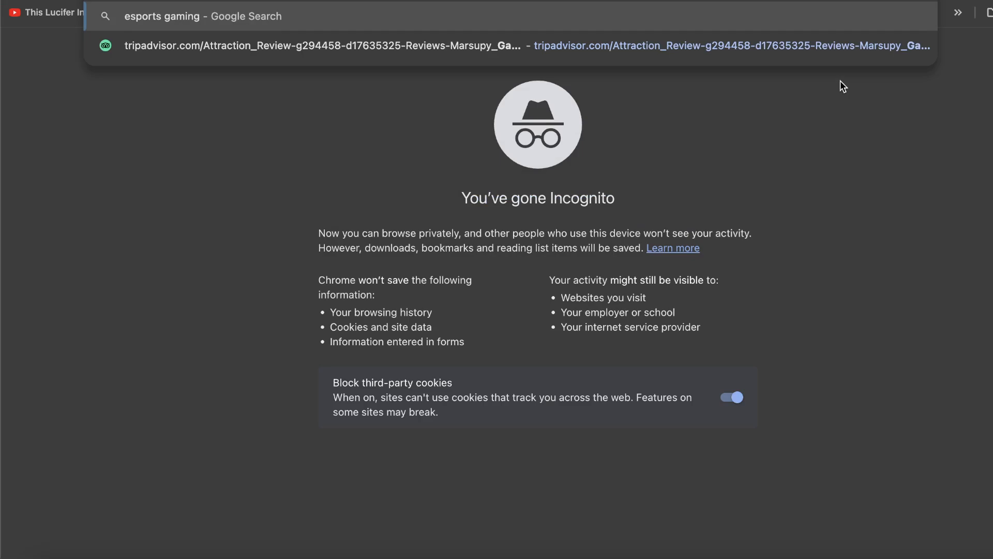
{"action": "type", "text": " logo"}
{"action": "key", "text": "BackSpace"}
{"action": "key", "text": "BackSpace"}
{"action": "key", "text": "BackSpace"}
{"action": "key", "text": "BackSpace"}
{"action": "key", "text": "BackSpace"}
{"action": "type", "text": "lo"}
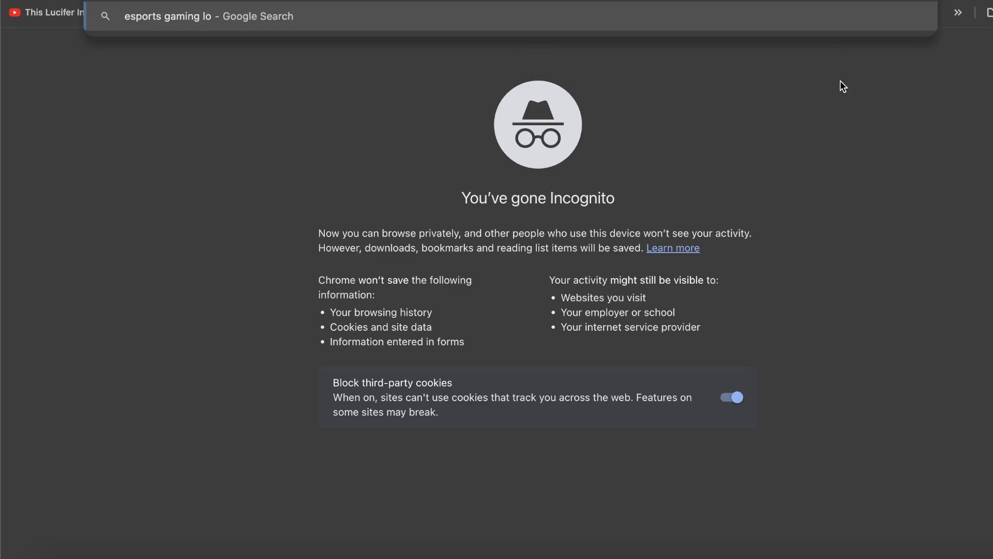
{"action": "type", "text": "go"}
{"action": "key", "text": "Return"}
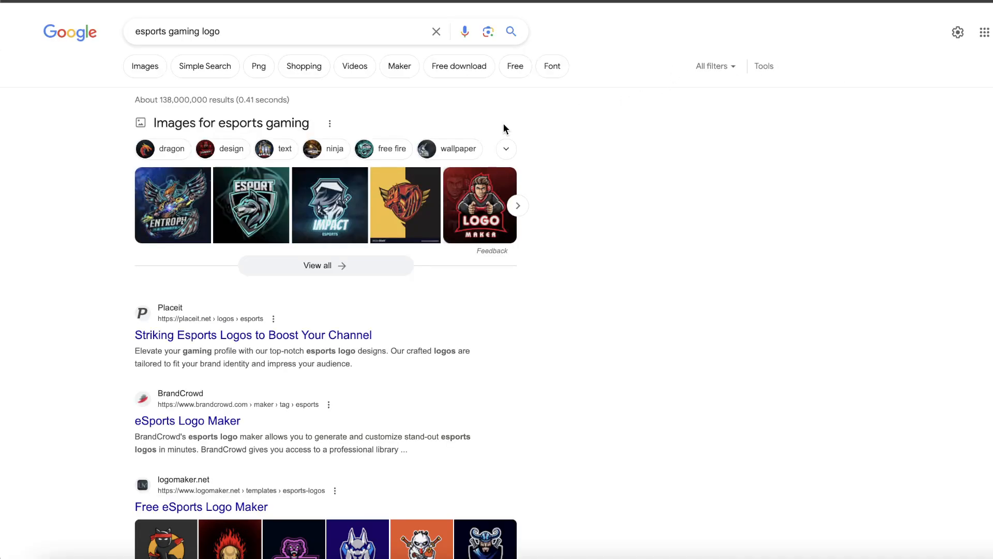
Step: Browse the esports gaming logo image results and preview the gamer Logo Maker, purple dragon and Gaming Team ninja examples
{"action": "left_click", "coordinate": [172, 127]}
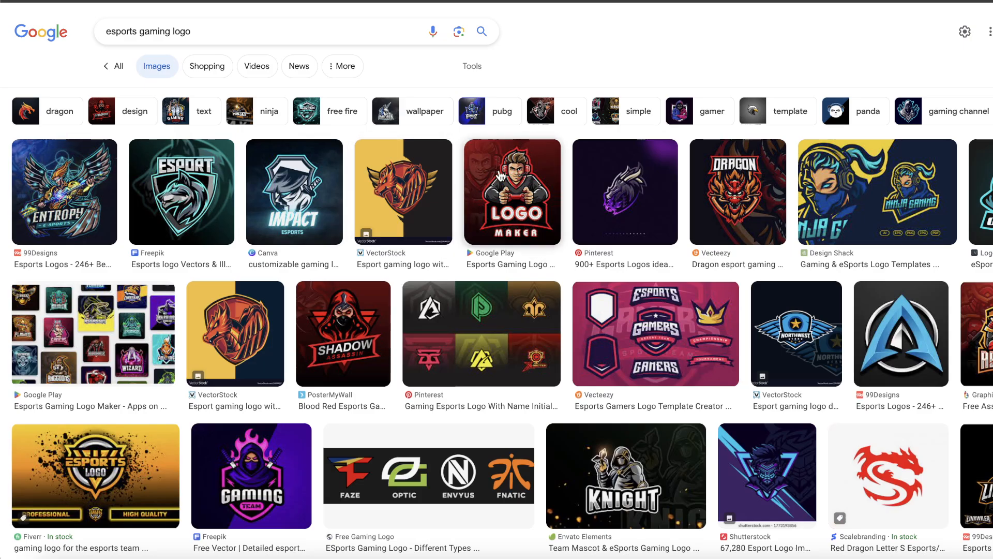
{"action": "left_click", "coordinate": [512, 171]}
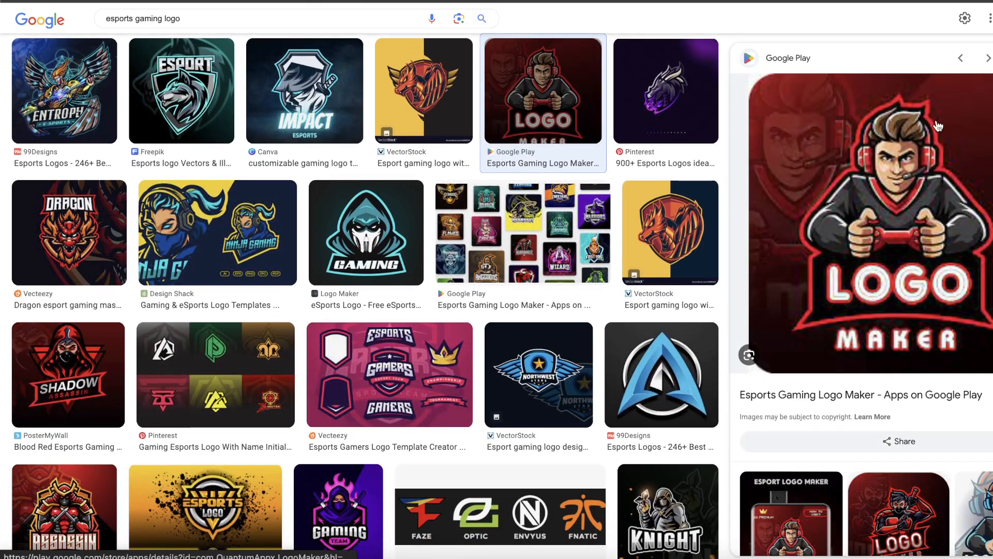
{"action": "left_click", "coordinate": [694, 68]}
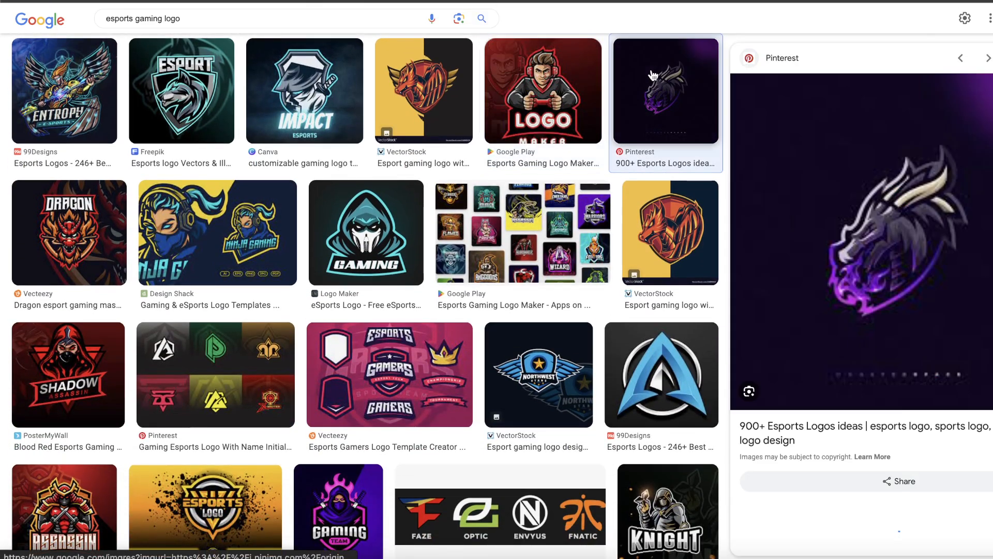
{"action": "left_click", "coordinate": [600, 84]}
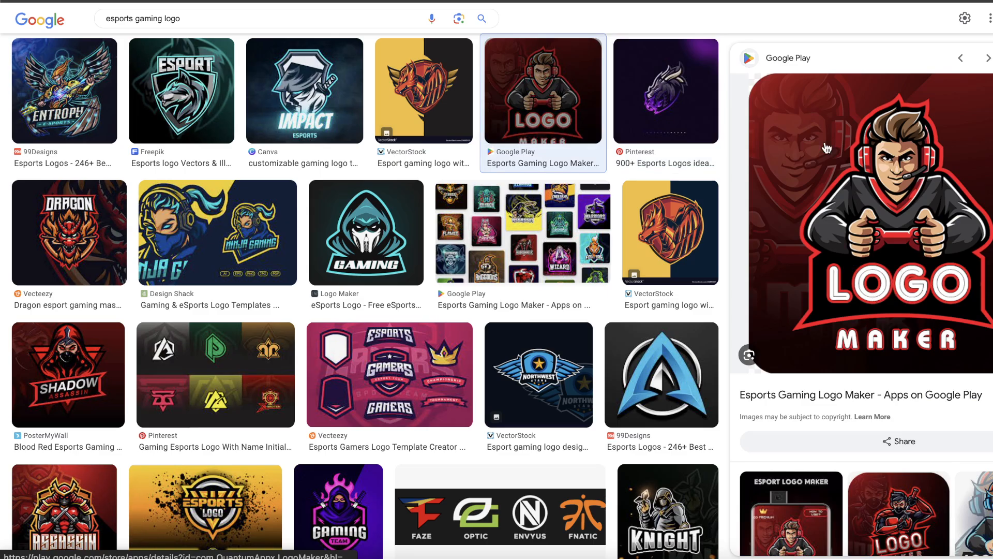
{"action": "scroll", "coordinate": [370, 288], "scroll_direction": "down", "scroll_amount": 3}
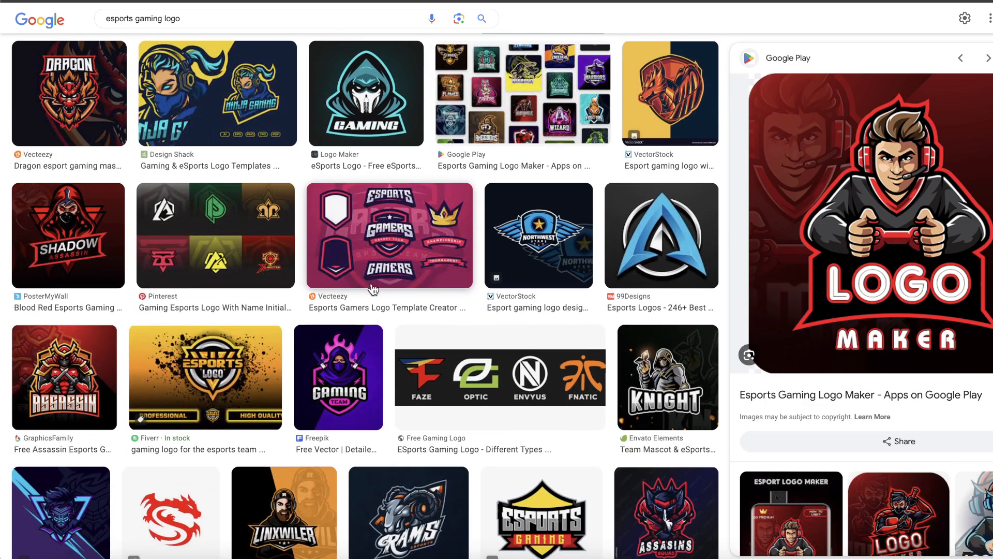
{"action": "left_click", "coordinate": [351, 396]}
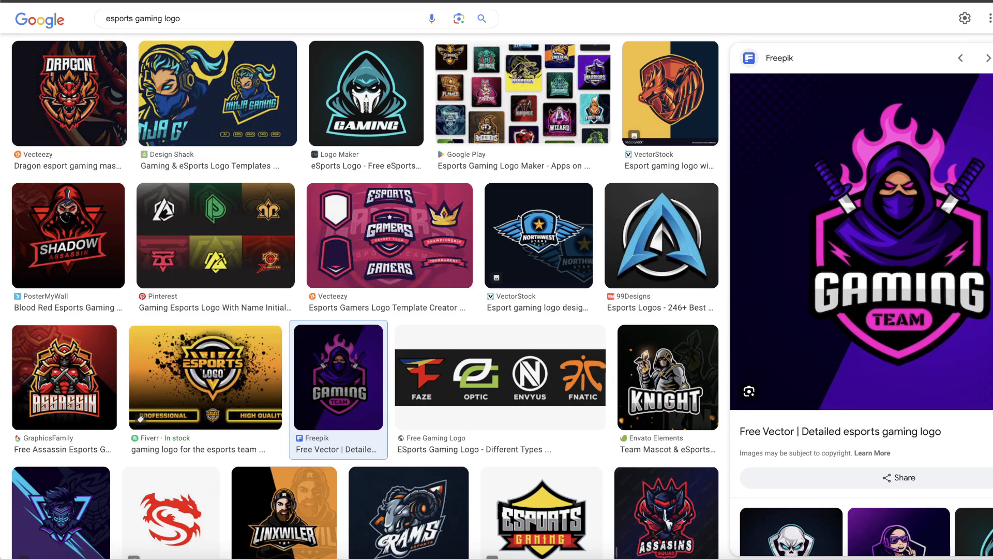
Step: Open fiverr.com and search its services for "esports logo"
{"action": "key", "text": "ctrl+shift+n"}
{"action": "type", "text": "fiverr.com"}
{"action": "key", "text": "Return"}
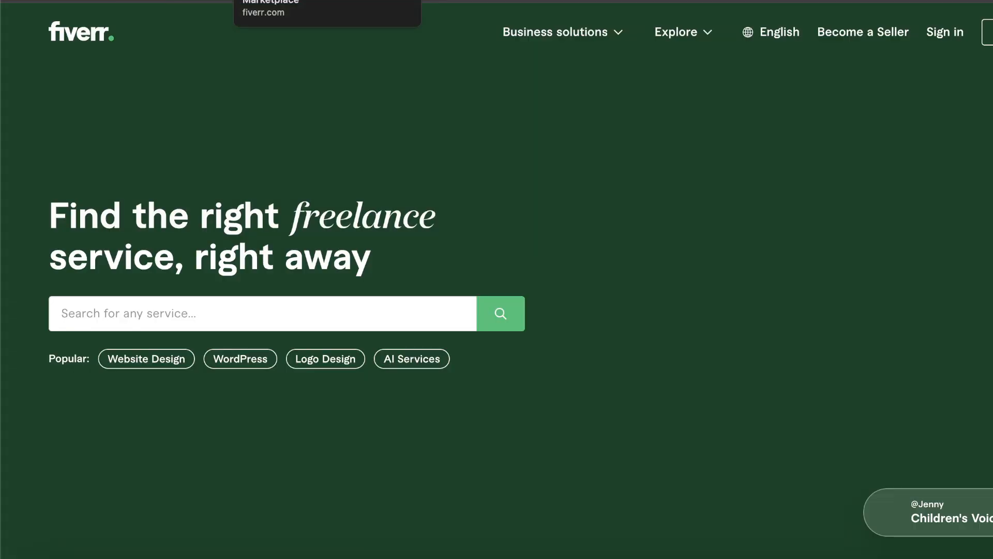
{"action": "left_click", "coordinate": [213, 312]}
{"action": "type", "text": "espor"}
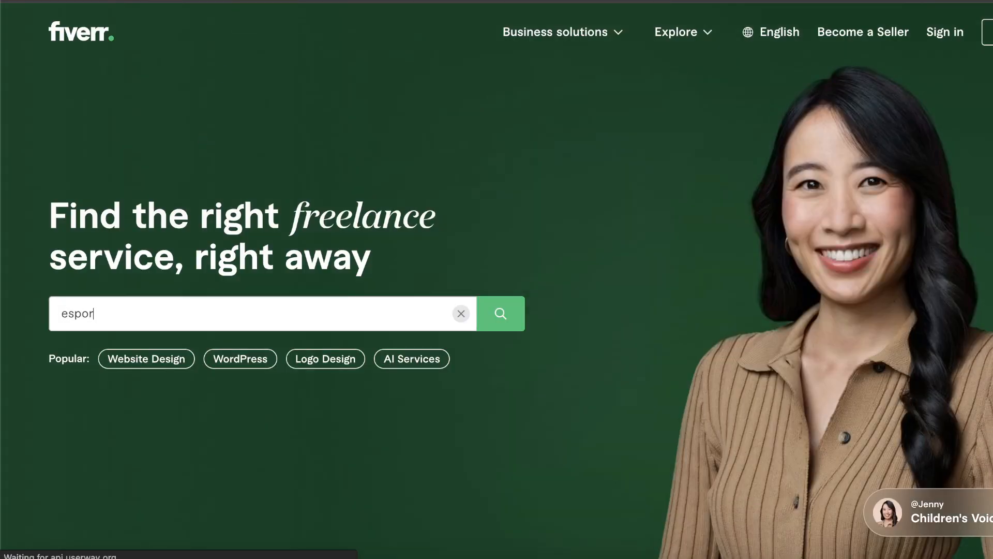
{"action": "type", "text": "ts logo"}
{"action": "key", "text": "Return"}
Step: Dismiss the account creation prompt and examine the esports logo services and their starting prices
{"action": "scroll", "coordinate": [891, 368], "scroll_direction": "down", "scroll_amount": 4}
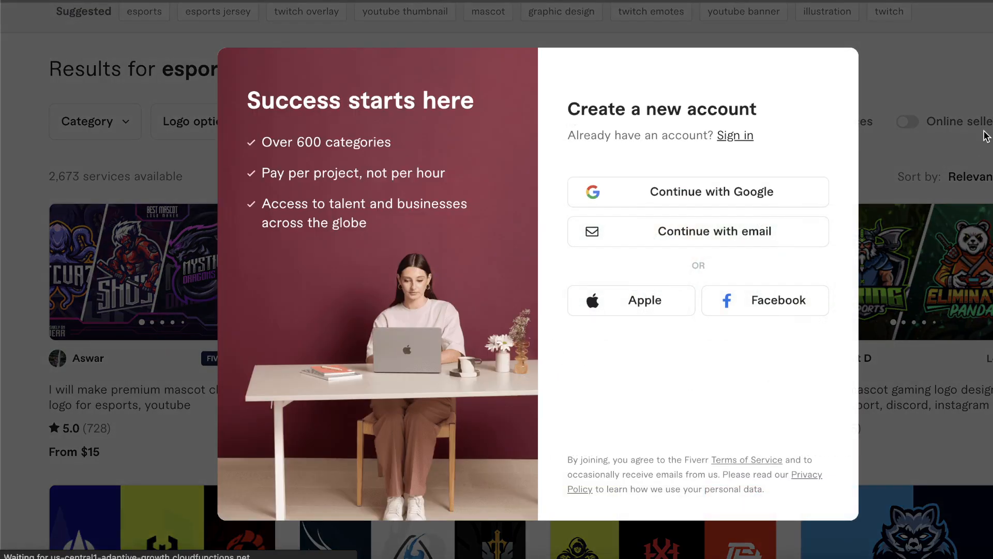
{"action": "left_click", "coordinate": [985, 135]}
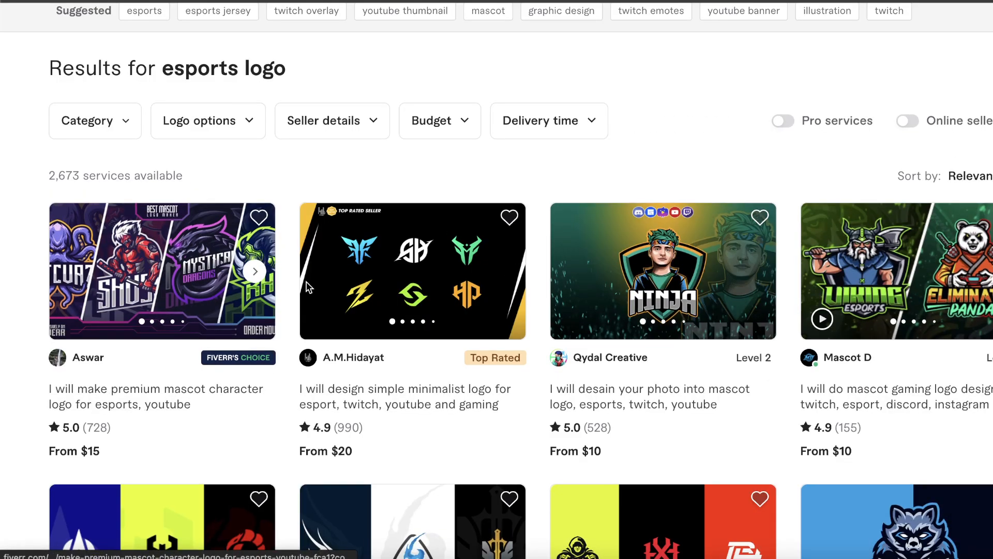
{"action": "scroll", "coordinate": [754, 359], "scroll_direction": "down", "scroll_amount": 3}
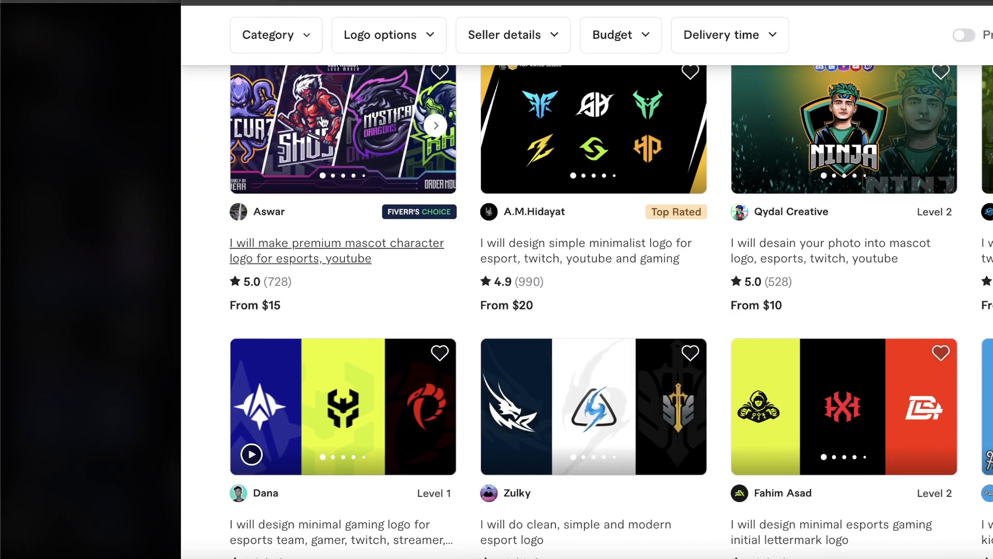
{"action": "scroll", "coordinate": [325, 121], "scroll_direction": "up", "scroll_amount": 2}
{"action": "scroll", "coordinate": [331, 129], "scroll_direction": "down", "scroll_amount": 10}
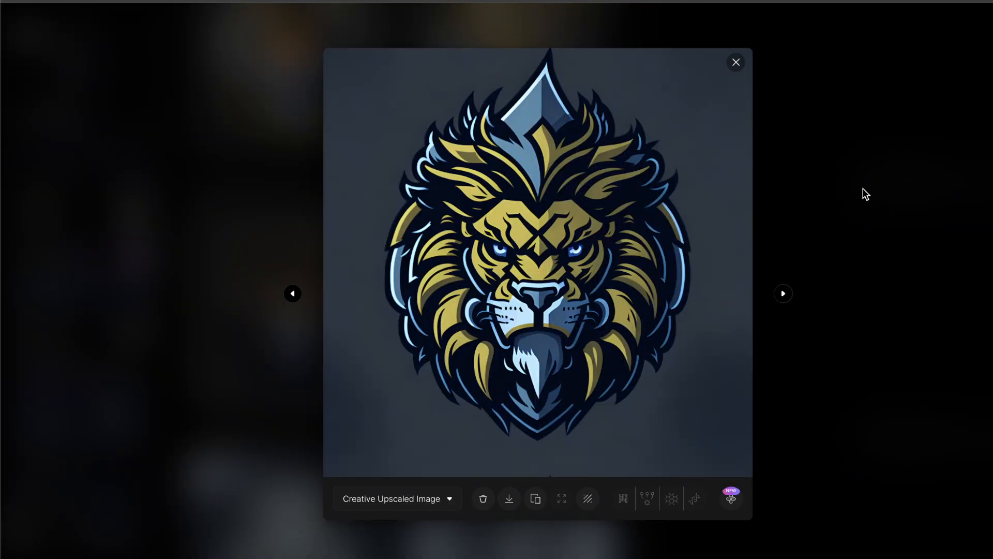
Step: Return to Leonardo.Ai and compare the upscaled lion and tiger logos, viewing the crested lion enlarged again
{"action": "left_click", "coordinate": [865, 194]}
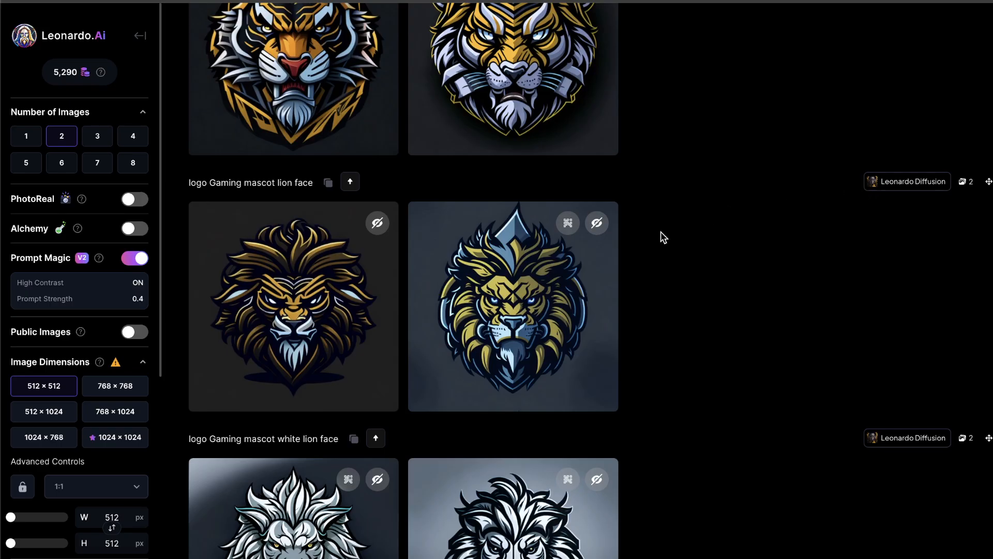
{"action": "scroll", "coordinate": [629, 310], "scroll_direction": "up", "scroll_amount": 1}
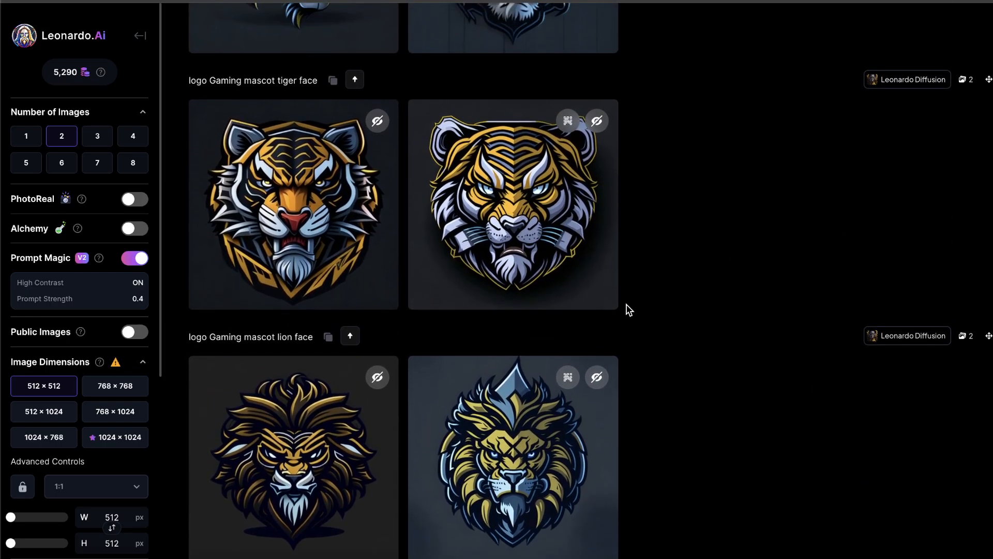
{"action": "scroll", "coordinate": [632, 342], "scroll_direction": "down", "scroll_amount": 2}
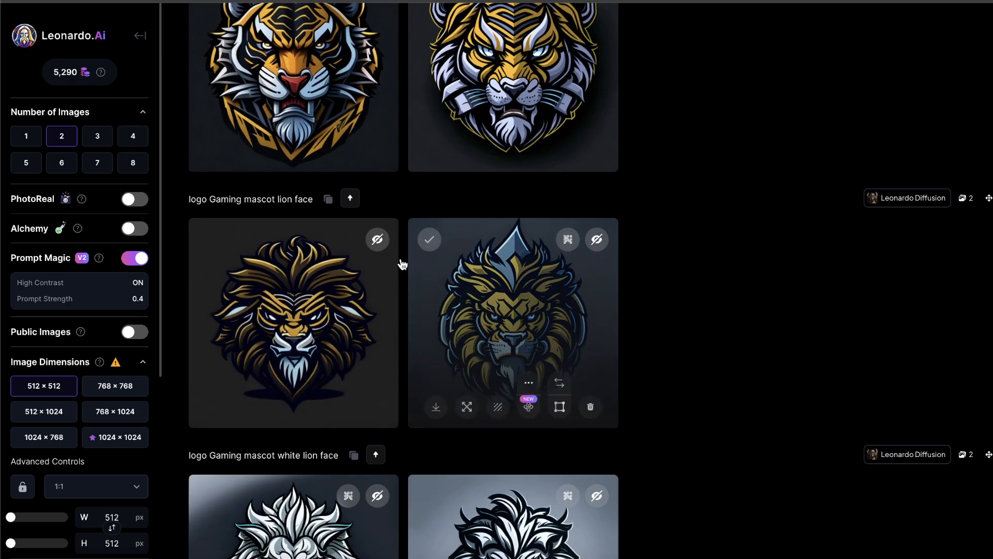
{"action": "left_click", "coordinate": [563, 294]}
{"action": "left_click", "coordinate": [858, 270]}
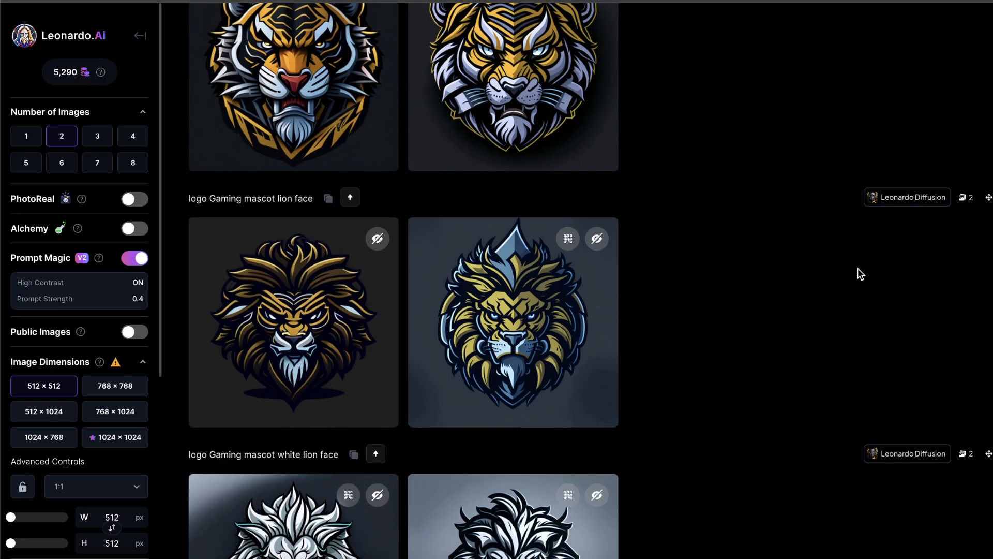
Step: Apply Creative Upscale to the second, front-facing white tiger logo
{"action": "scroll", "coordinate": [857, 267], "scroll_direction": "up", "scroll_amount": 8}
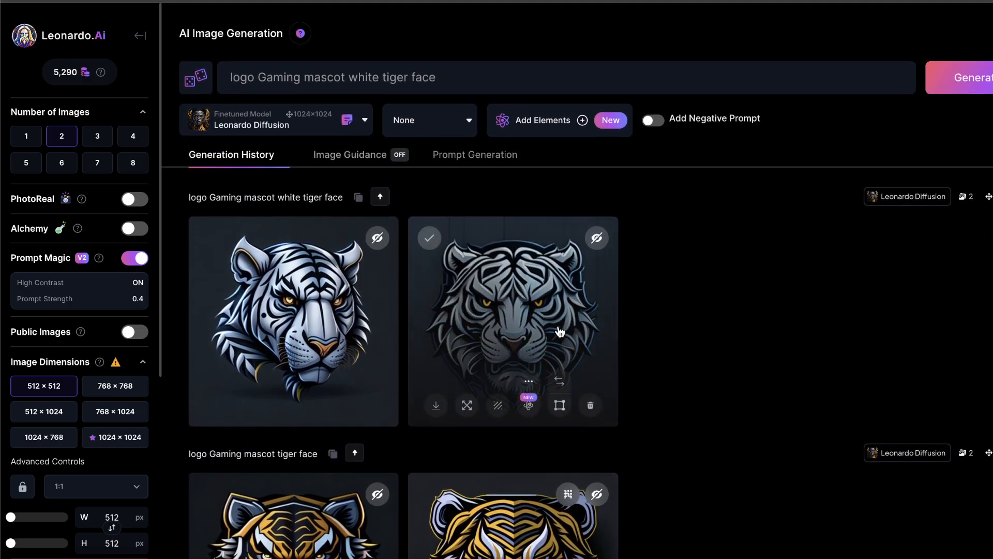
{"action": "left_click", "coordinate": [589, 331]}
{"action": "left_click", "coordinate": [593, 478]}
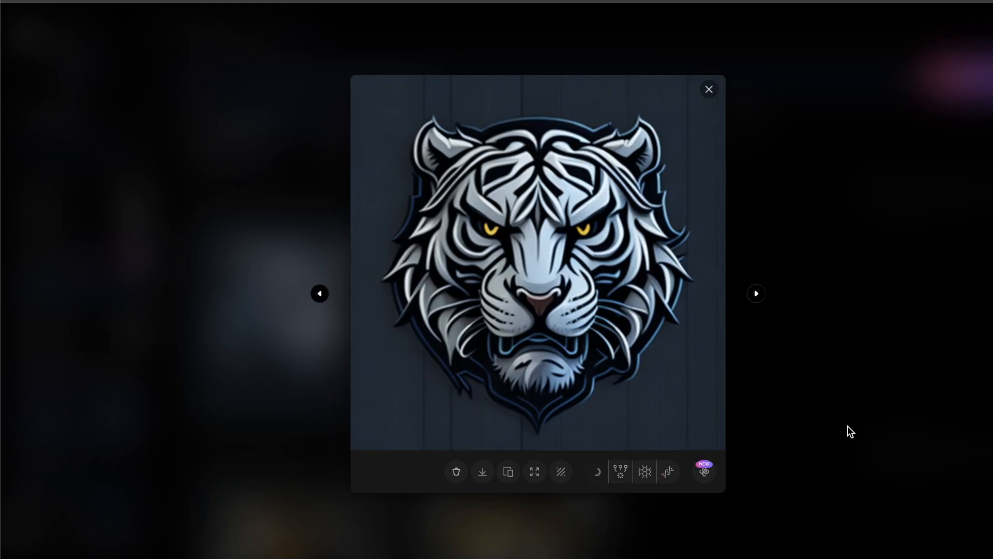
Step: Examine the upscaled front-facing white tiger logo enlarged, and compare it with the earlier tiger and lion logos
{"action": "left_click", "coordinate": [849, 430]}
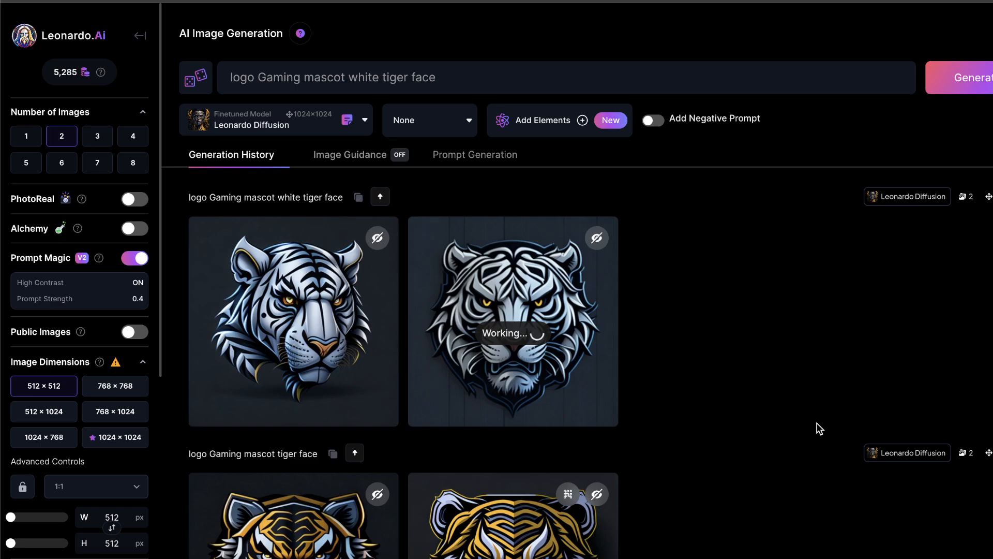
{"action": "scroll", "coordinate": [801, 408], "scroll_direction": "down", "scroll_amount": 5}
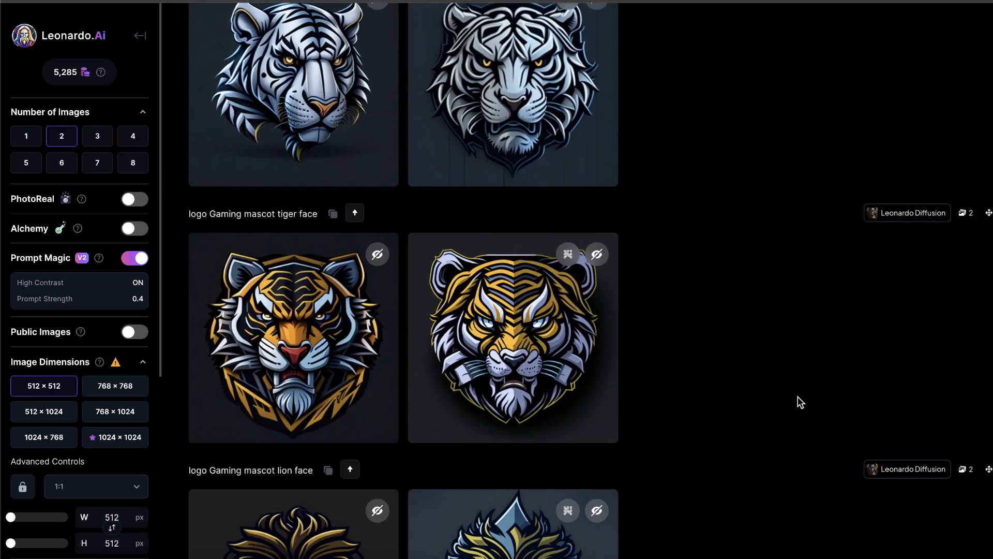
{"action": "left_click", "coordinate": [569, 104]}
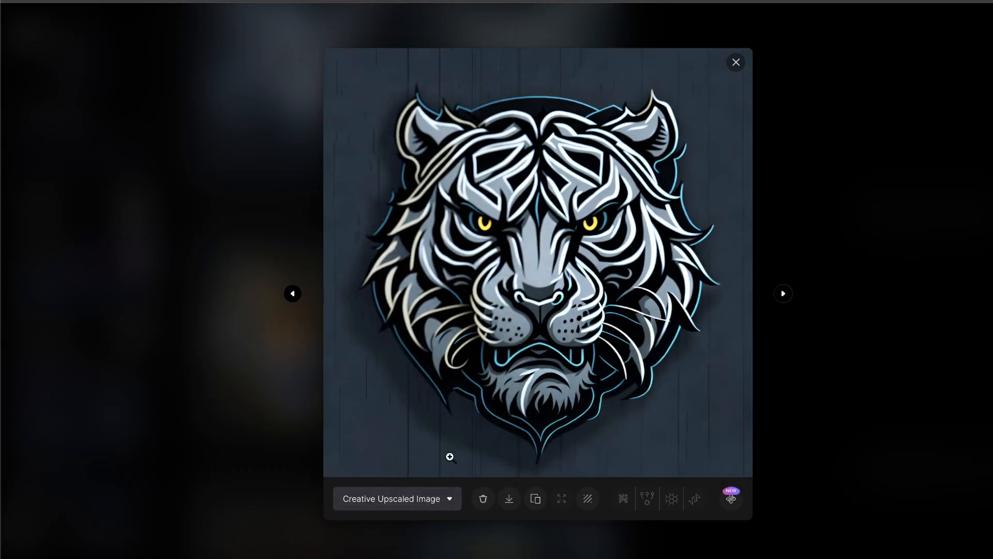
{"action": "left_click", "coordinate": [641, 241]}
{"action": "scroll", "coordinate": [563, 215], "scroll_direction": "down", "scroll_amount": 5}
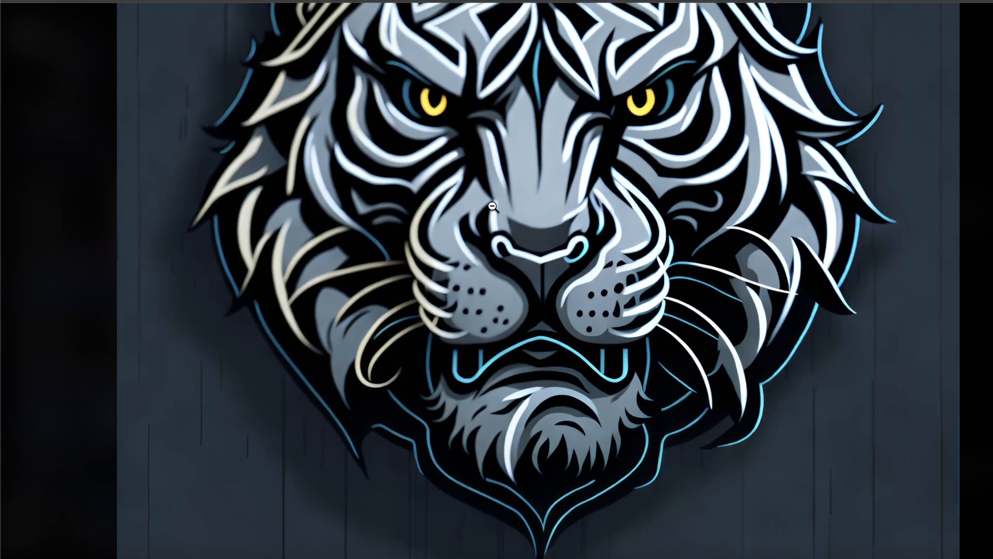
{"action": "left_click", "coordinate": [492, 206]}
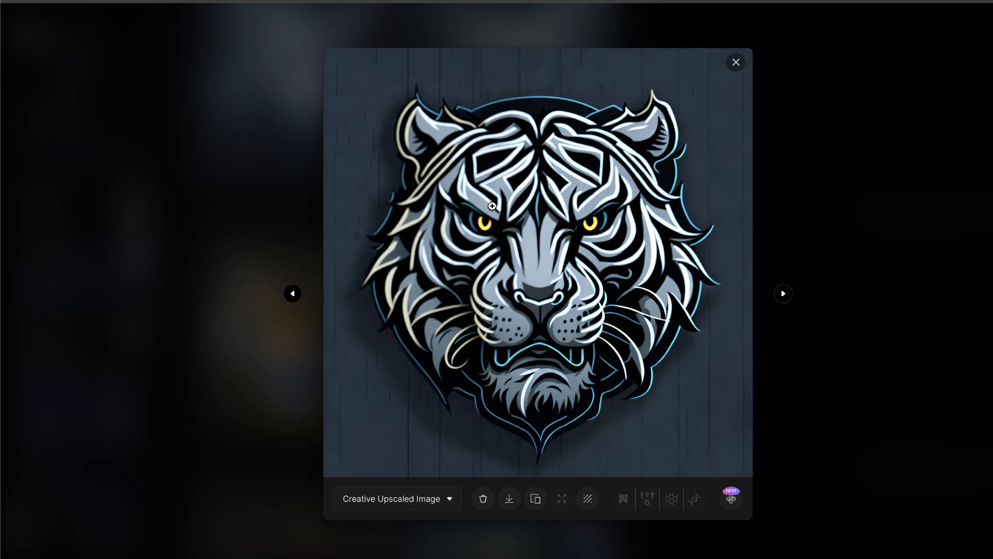
{"action": "left_click", "coordinate": [838, 203]}
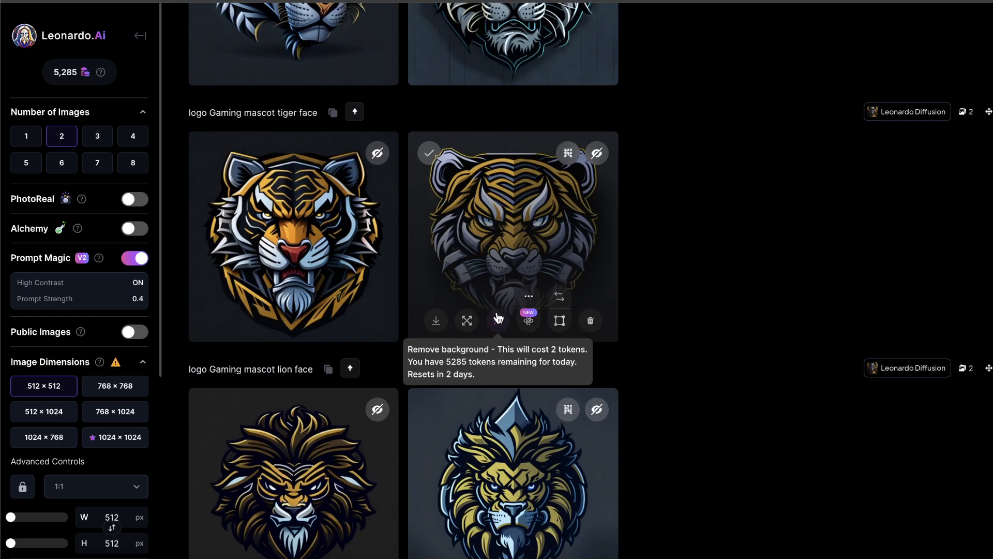
{"action": "scroll", "coordinate": [498, 318], "scroll_direction": "down", "scroll_amount": 1}
{"action": "scroll", "coordinate": [453, 162], "scroll_direction": "up", "scroll_amount": 9}
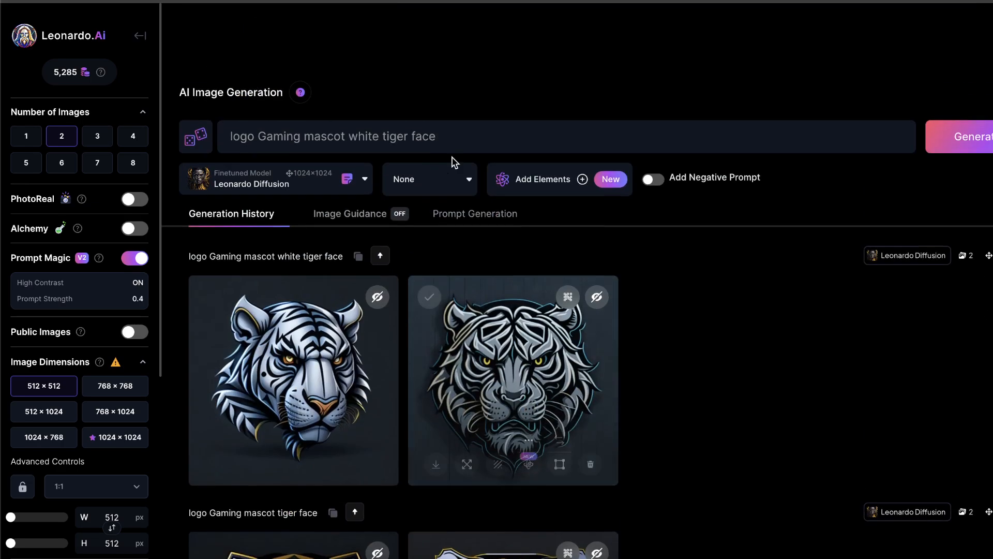
Step: Extend the prompt to "logo Gaming mascot white tiger face, natural look, illustration style", correcting the misspelled word, and generate two images
{"action": "scroll", "coordinate": [453, 162], "scroll_direction": "down", "scroll_amount": 1}
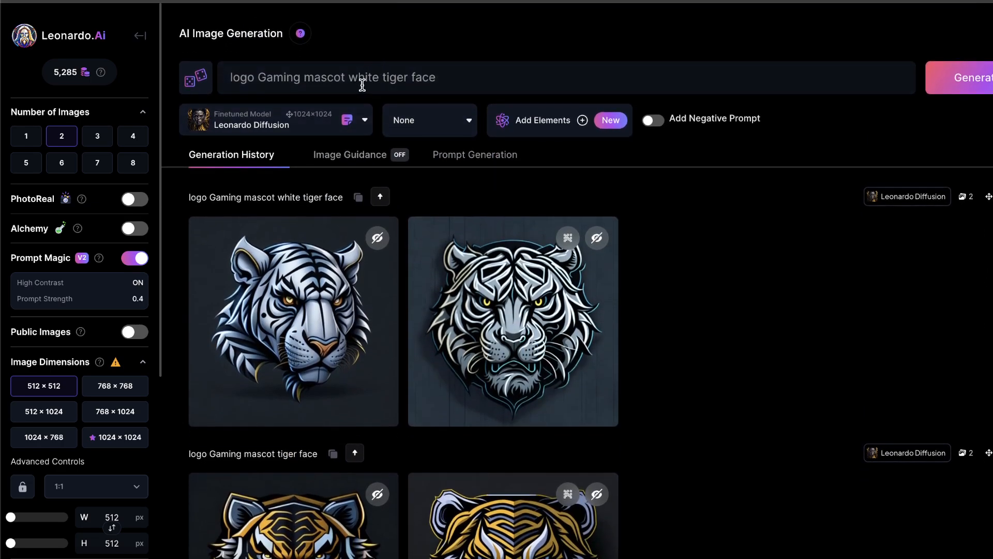
{"action": "left_click", "coordinate": [454, 75]}
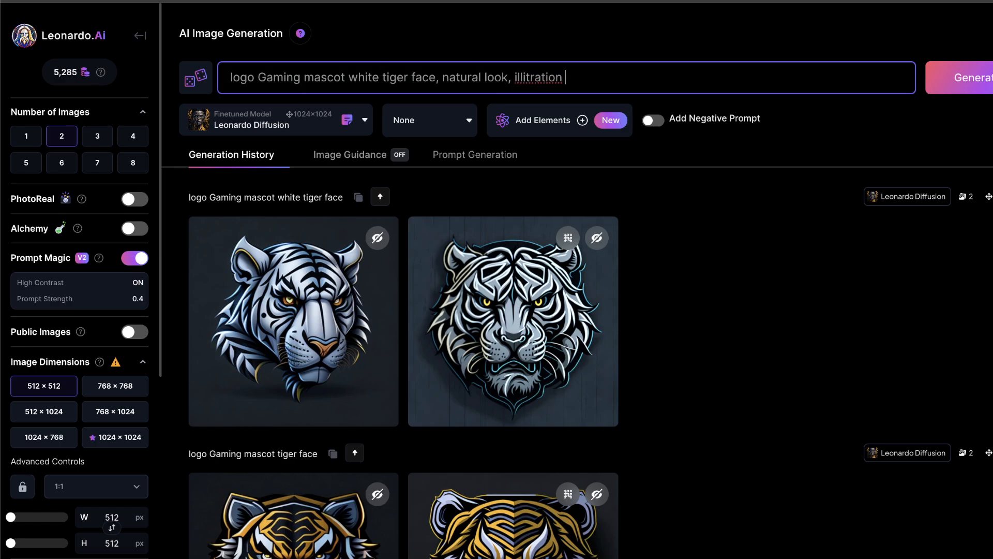
{"action": "right_click", "coordinate": [536, 74]}
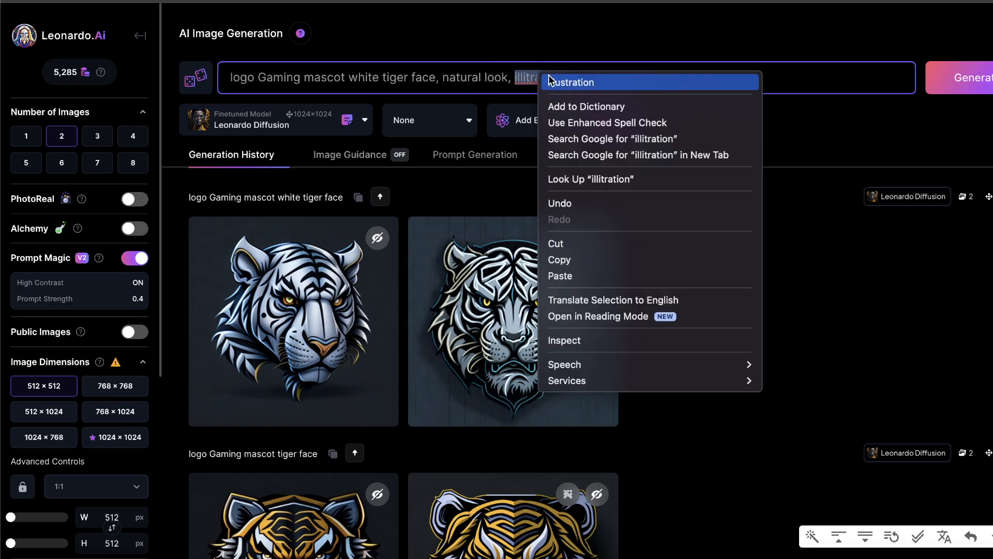
{"action": "left_click", "coordinate": [563, 83]}
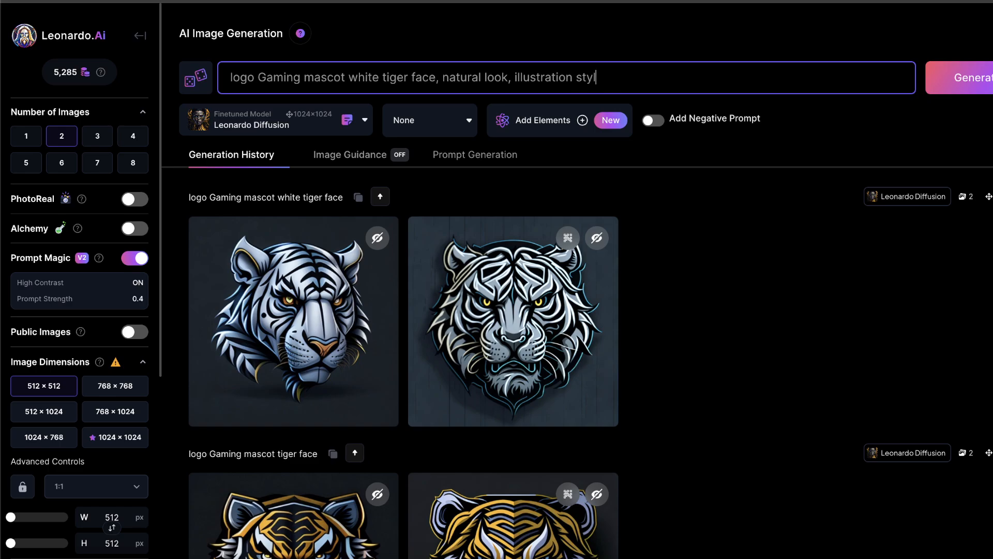
{"action": "left_click", "coordinate": [970, 78]}
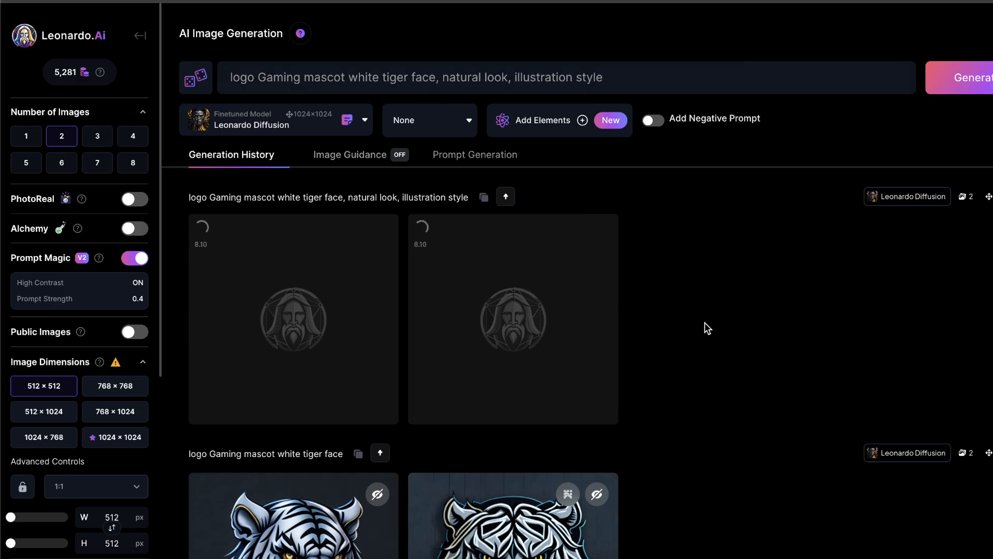
{"action": "scroll", "coordinate": [693, 322], "scroll_direction": "down", "scroll_amount": 5}
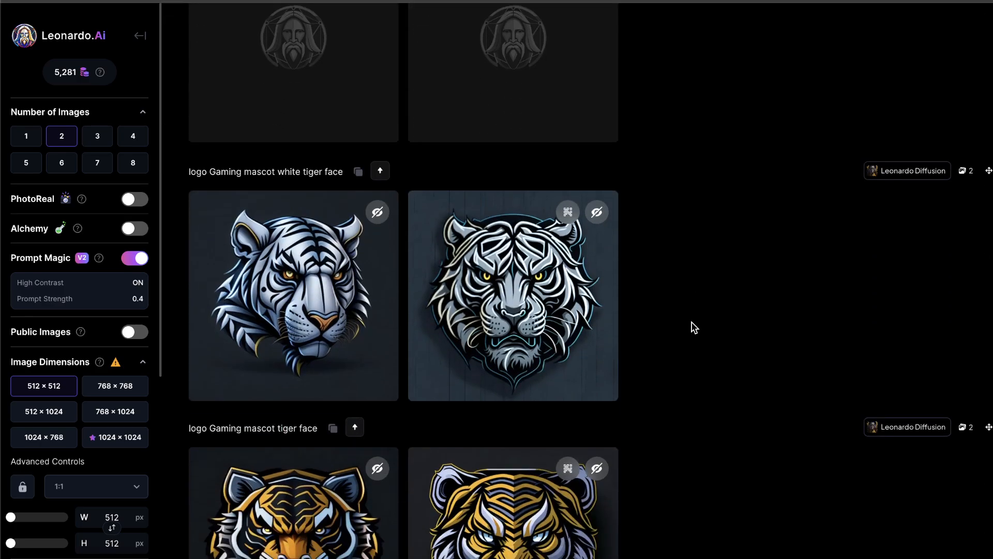
{"action": "scroll", "coordinate": [623, 299], "scroll_direction": "up", "scroll_amount": 5}
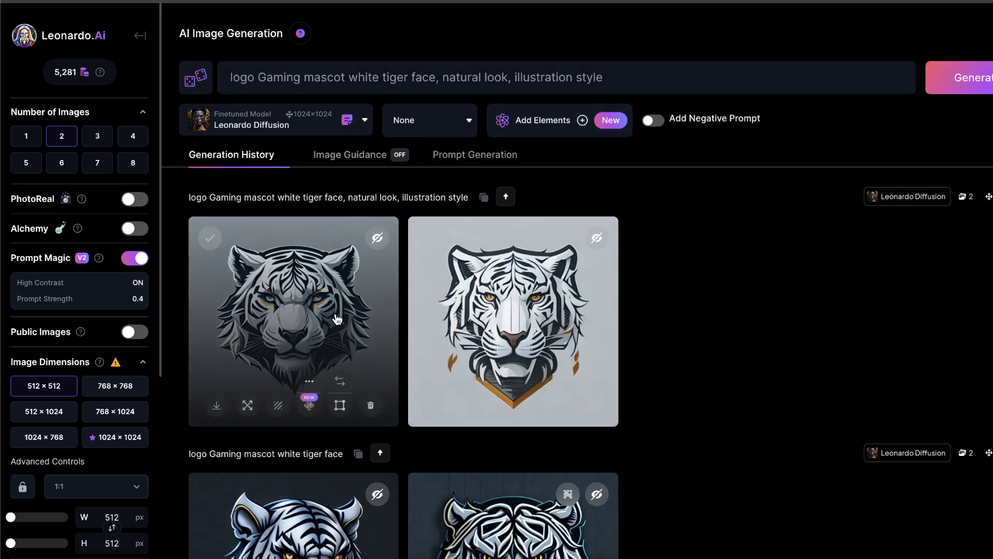
Step: Apply Creative Upscale to both newly generated illustration-style white tiger logos
{"action": "left_click", "coordinate": [338, 317]}
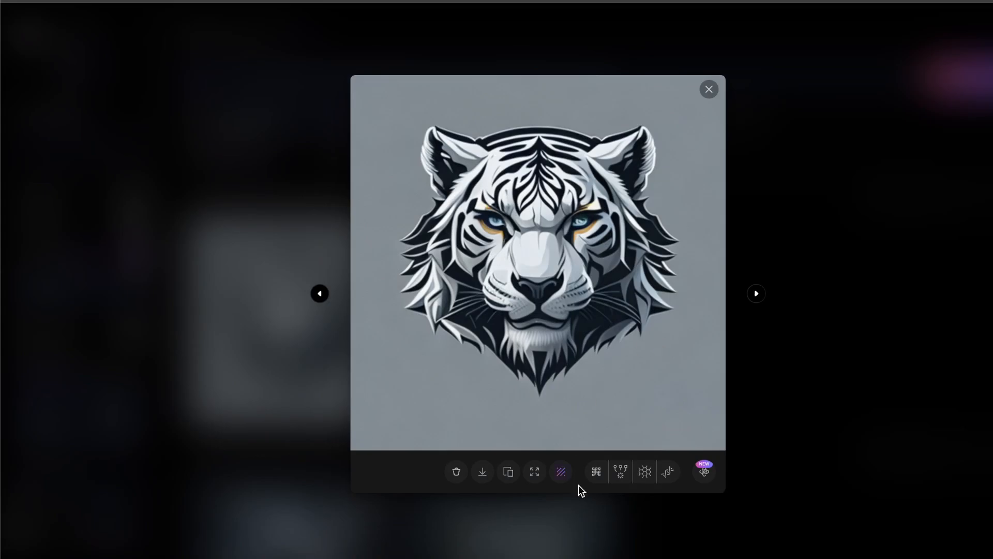
{"action": "left_click", "coordinate": [596, 471]}
{"action": "left_click", "coordinate": [900, 251]}
{"action": "left_click", "coordinate": [563, 303]}
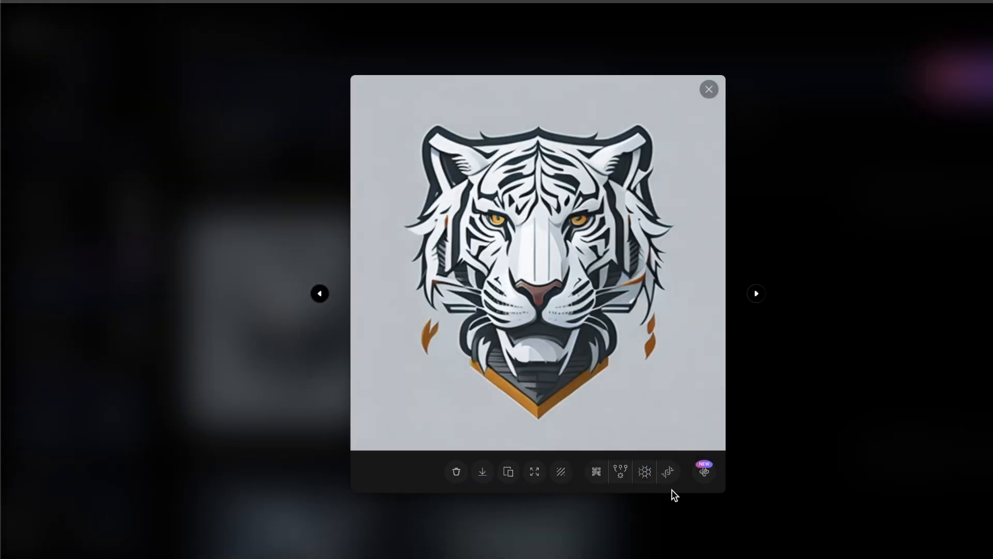
{"action": "left_click", "coordinate": [829, 244]}
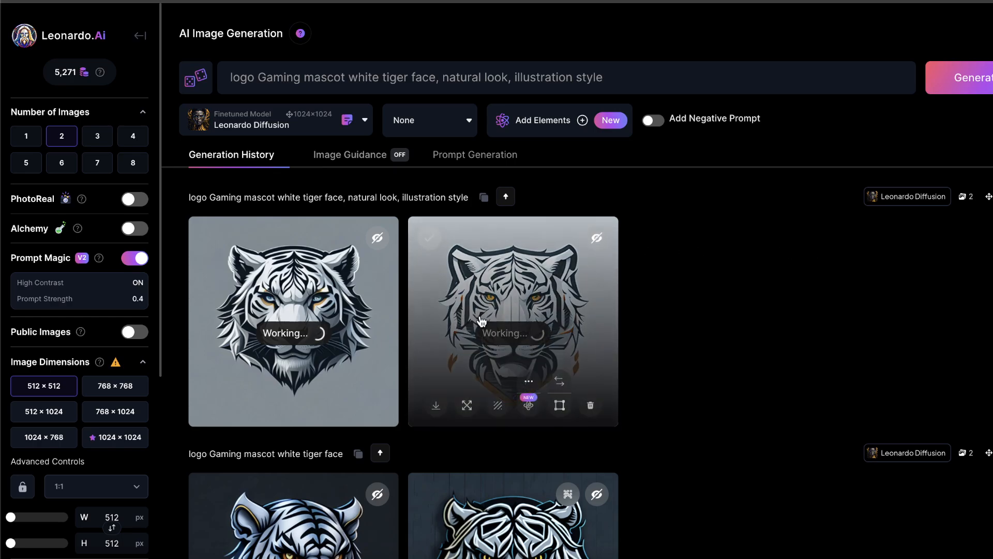
{"action": "scroll", "coordinate": [517, 336], "scroll_direction": "down", "scroll_amount": 4}
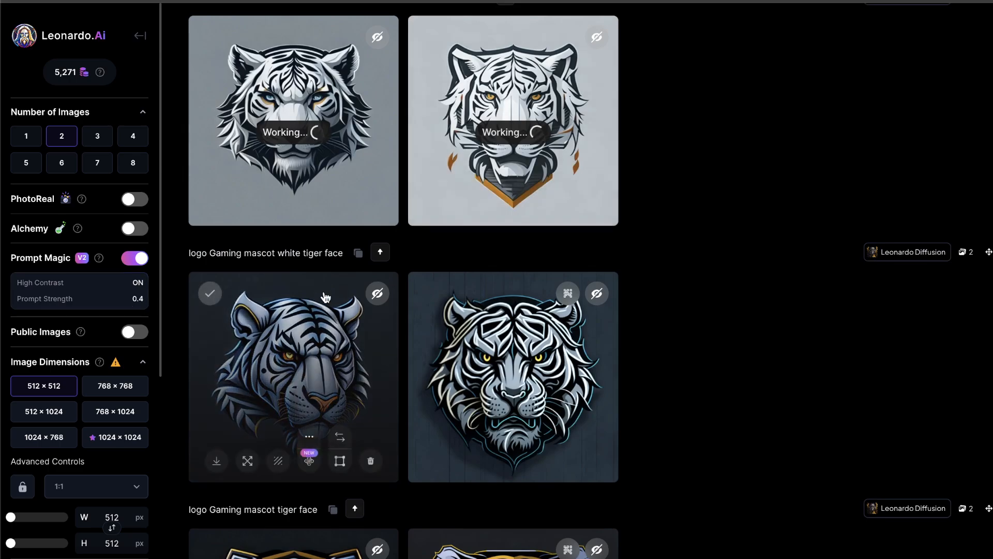
{"action": "scroll", "coordinate": [414, 207], "scroll_direction": "up", "scroll_amount": 3}
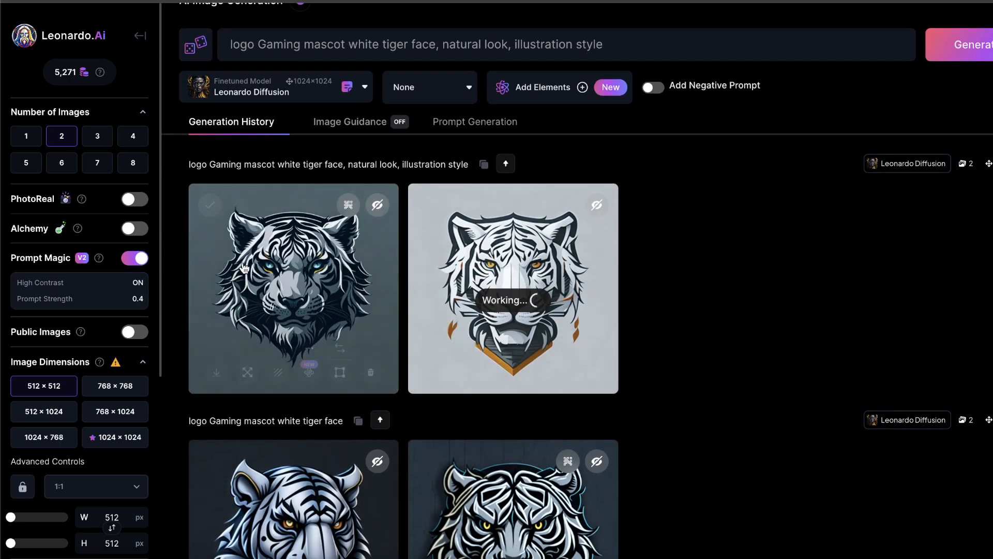
Step: Examine the upscaled blue-eyed white tiger logo enlarged and compare it with the other white tiger results
{"action": "left_click", "coordinate": [268, 280]}
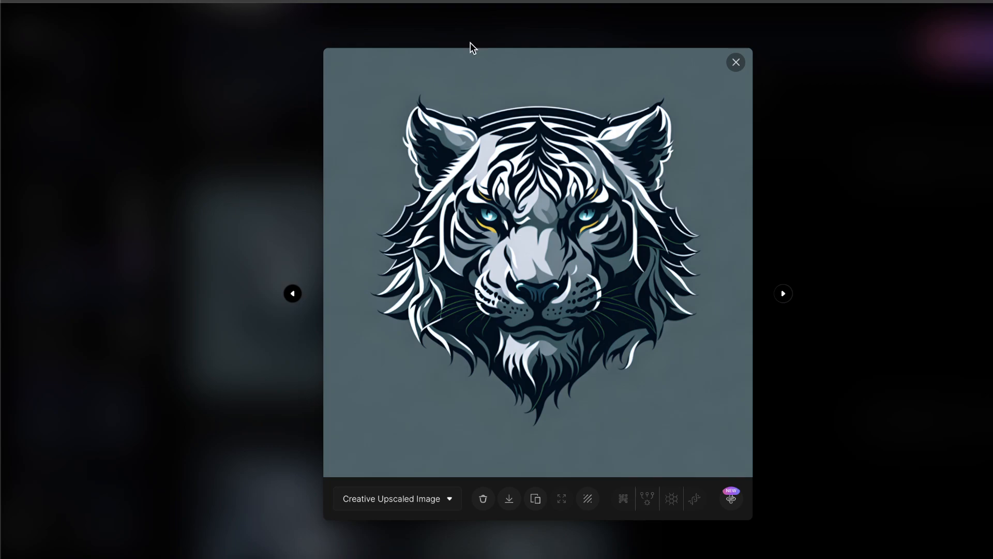
{"action": "left_click", "coordinate": [980, 173]}
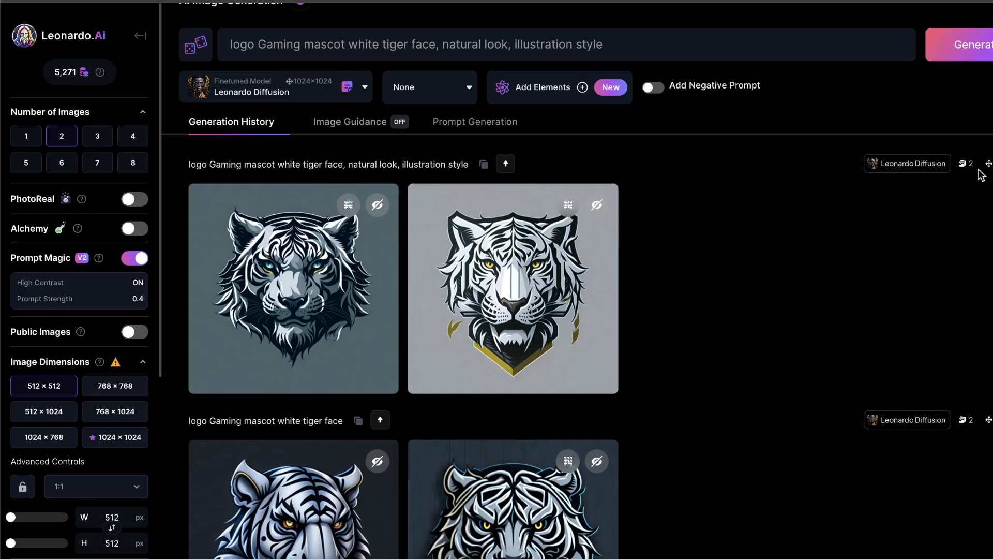
{"action": "left_click", "coordinate": [295, 292]}
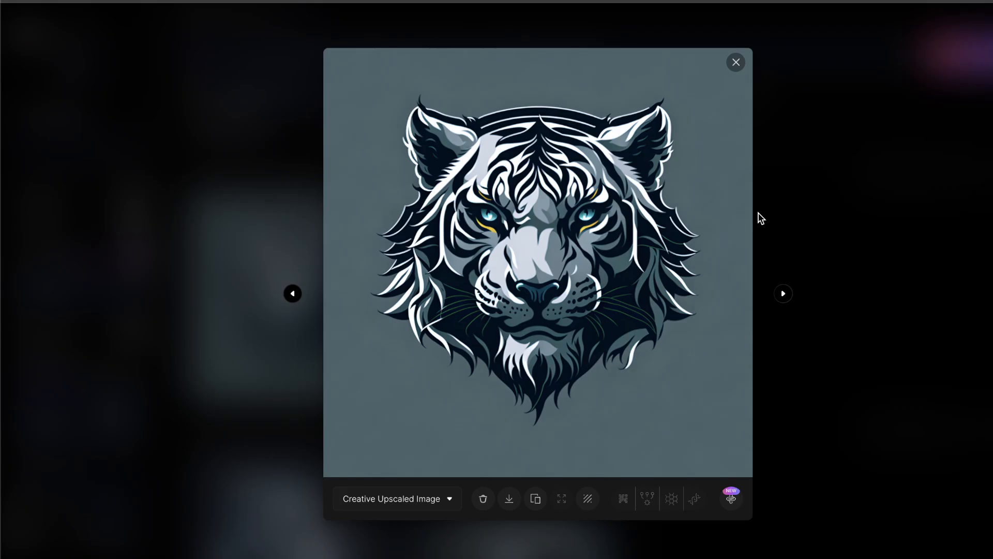
{"action": "left_click", "coordinate": [815, 204]}
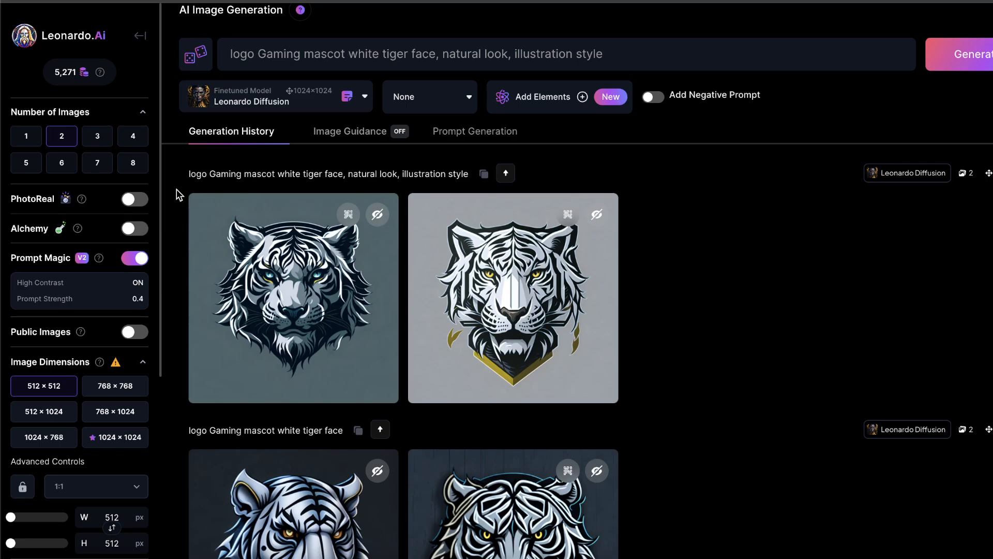
{"action": "scroll", "coordinate": [323, 209], "scroll_direction": "down", "scroll_amount": 1}
{"action": "left_click", "coordinate": [317, 239]}
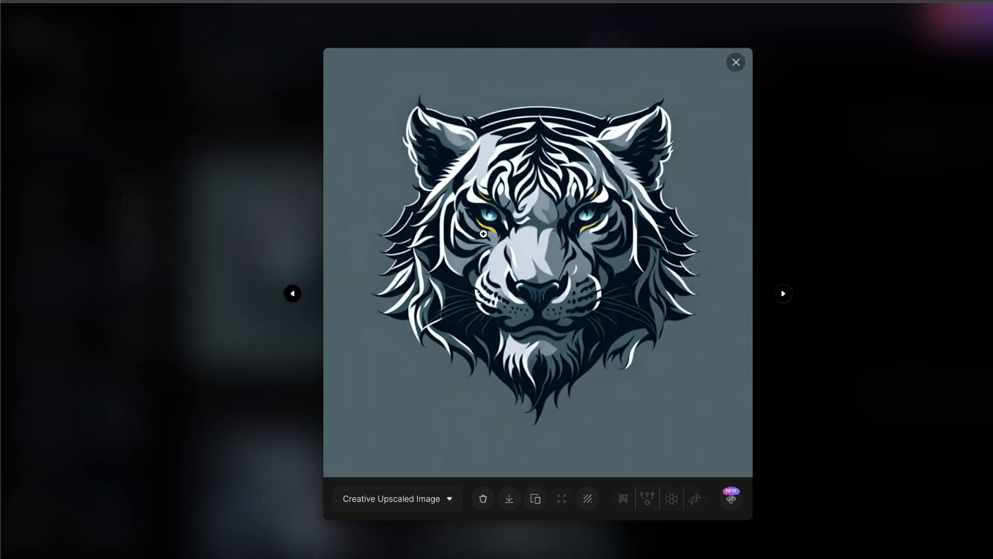
{"action": "left_click", "coordinate": [851, 215]}
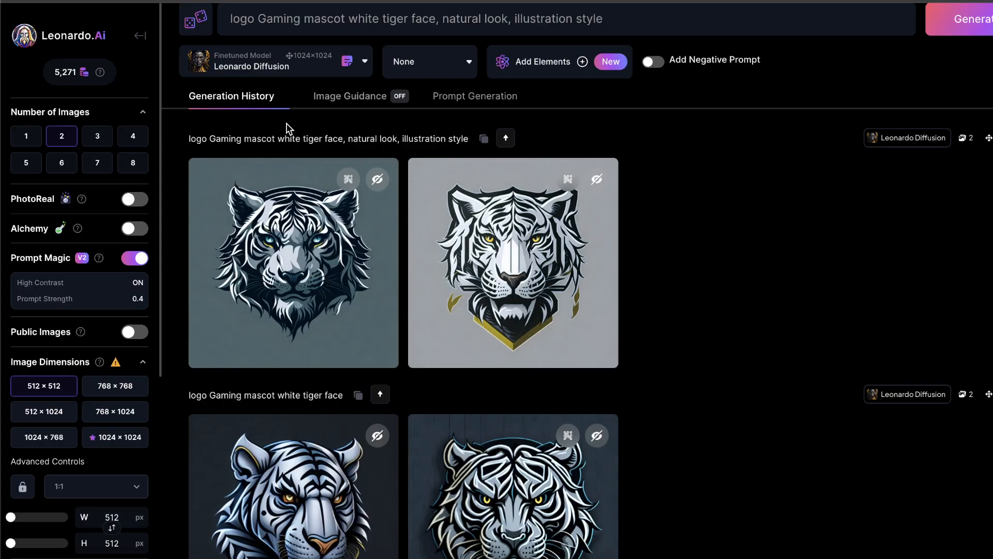
Step: Set the Prompt Magic strength to 0.7 with High Contrast kept on, and save the settings
{"action": "scroll", "coordinate": [259, 124], "scroll_direction": "up", "scroll_amount": 1}
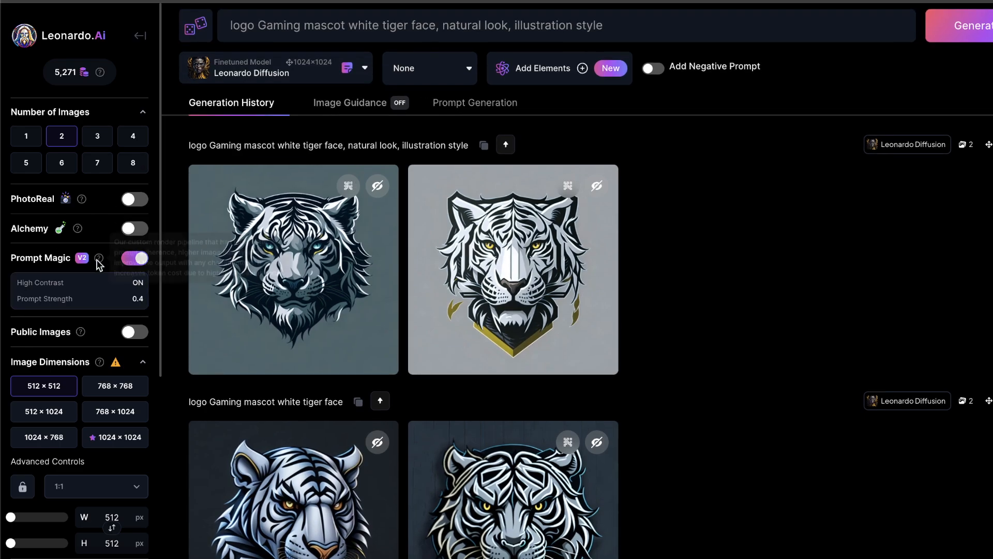
{"action": "left_click", "coordinate": [67, 279]}
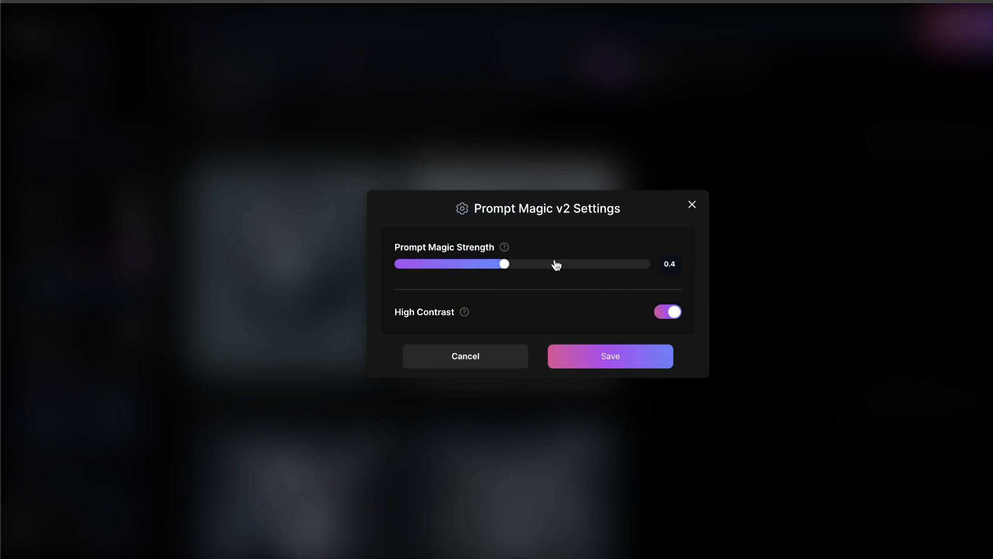
{"action": "left_click_drag", "start_coordinate": [509, 269], "coordinate": [623, 267]}
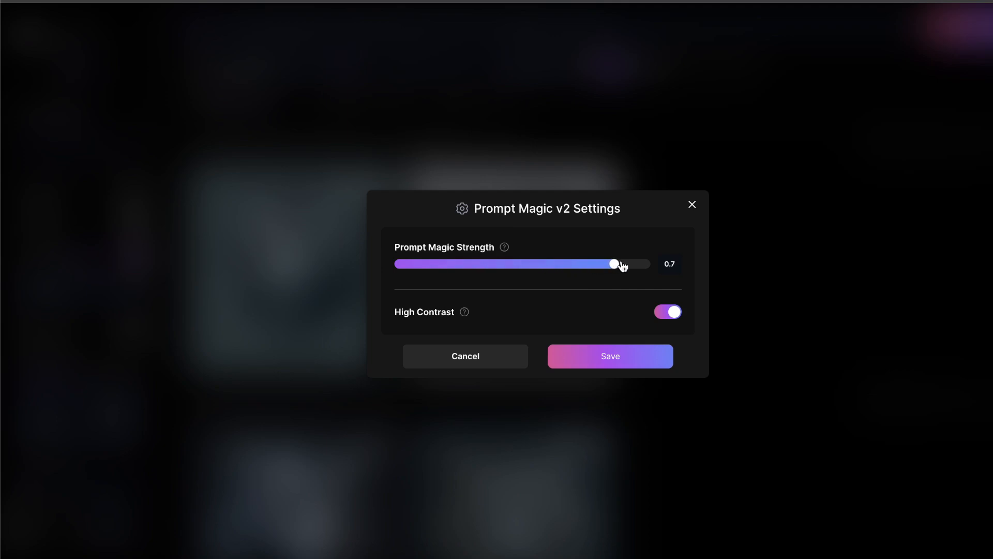
{"action": "left_click", "coordinate": [593, 361]}
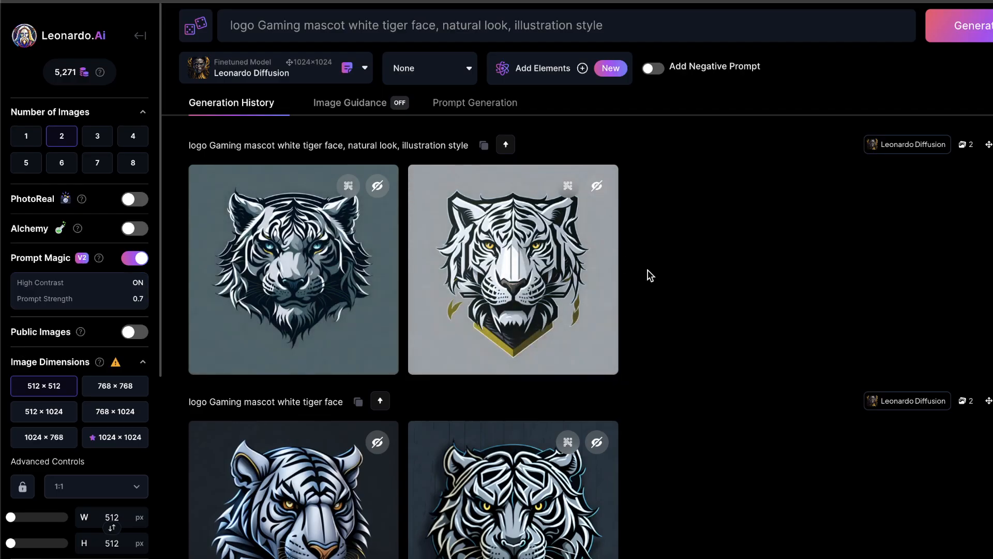
Step: Generate two more images from the same white tiger illustration prompt
{"action": "scroll", "coordinate": [517, 233], "scroll_direction": "down", "scroll_amount": 2}
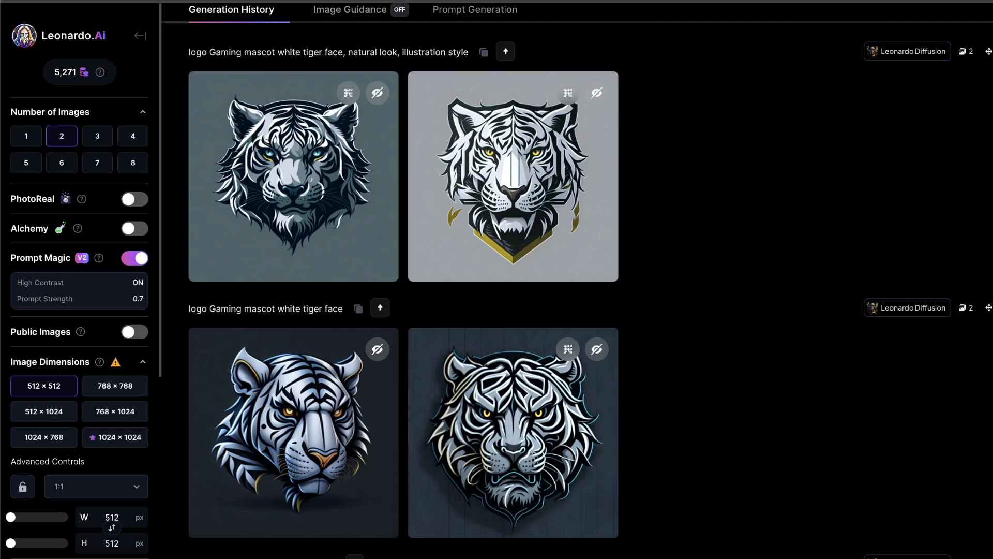
{"action": "scroll", "coordinate": [734, 175], "scroll_direction": "up", "scroll_amount": 3}
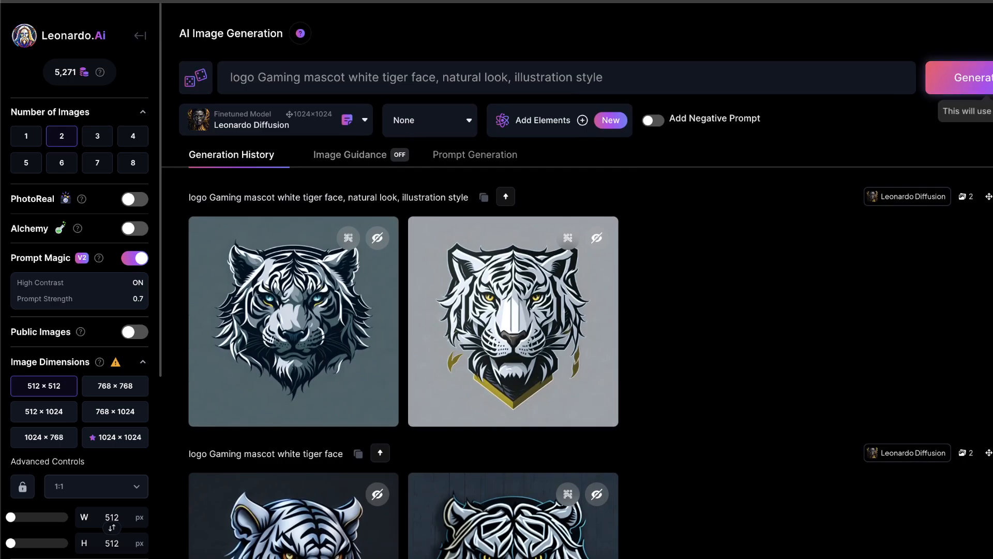
{"action": "left_click", "coordinate": [962, 78]}
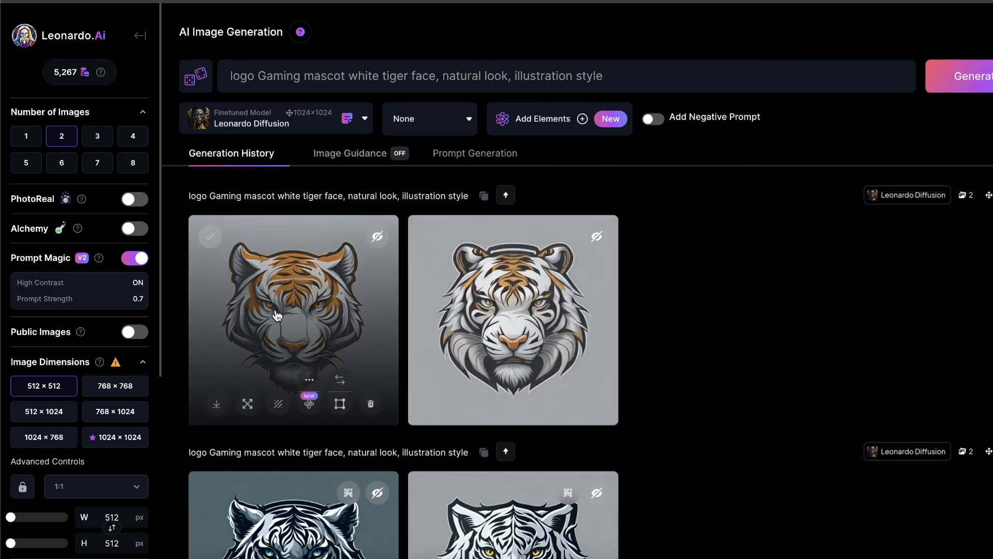
Step: Apply Creative Upscale to the first new tiger logo, the one with the orange-striped forehead
{"action": "left_click", "coordinate": [284, 310]}
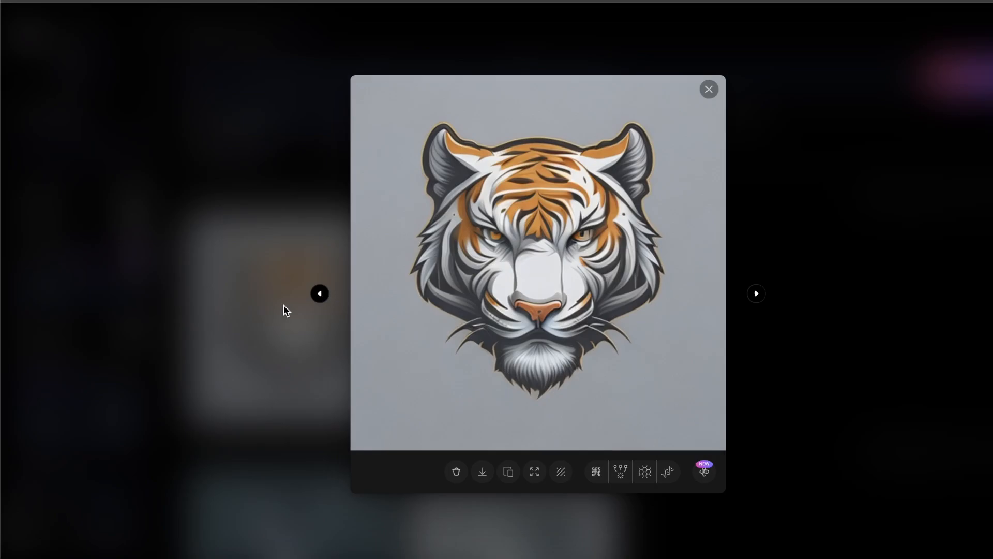
{"action": "left_click", "coordinate": [962, 248]}
{"action": "left_click", "coordinate": [330, 363]}
{"action": "left_click", "coordinate": [598, 471]}
{"action": "left_click", "coordinate": [871, 166]}
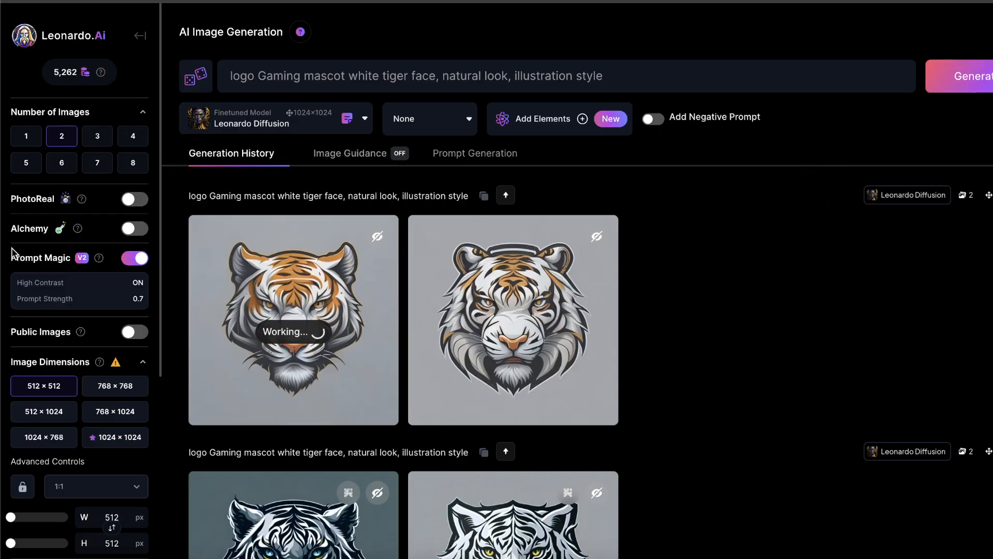
Step: Review the Prompt Magic settings without changing them, and view the second new tiger logo enlarged
{"action": "left_click", "coordinate": [78, 294]}
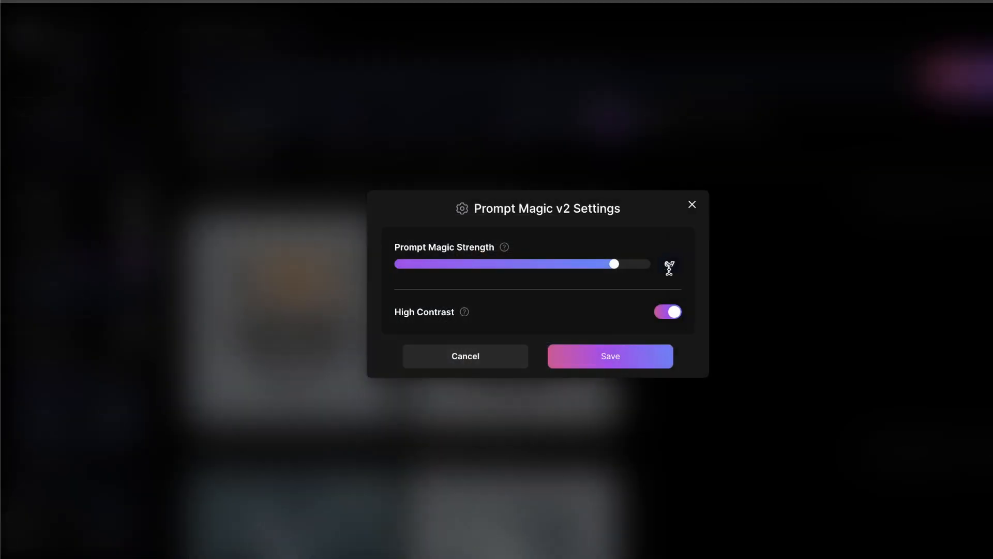
{"action": "left_click", "coordinate": [753, 282]}
{"action": "left_click", "coordinate": [600, 344]}
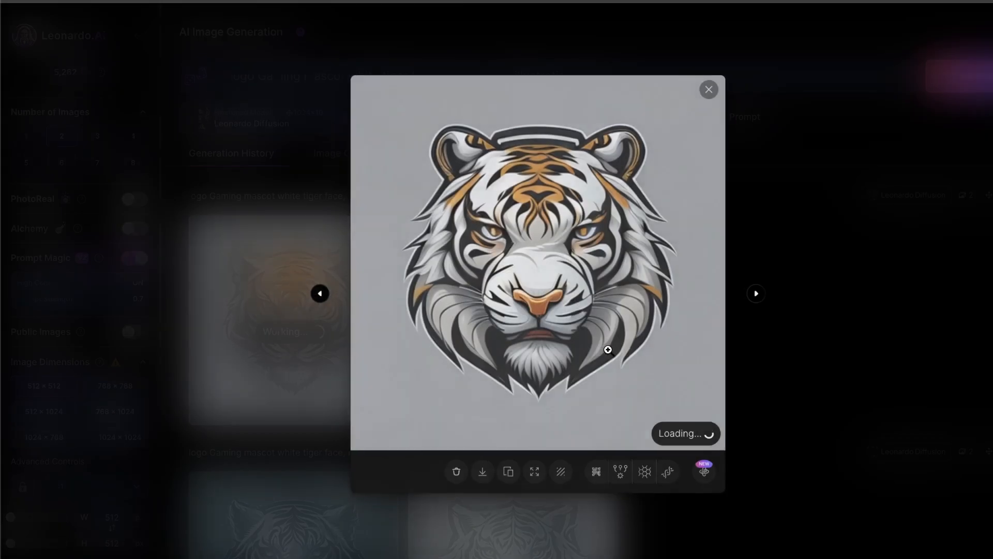
{"action": "left_click", "coordinate": [848, 292]}
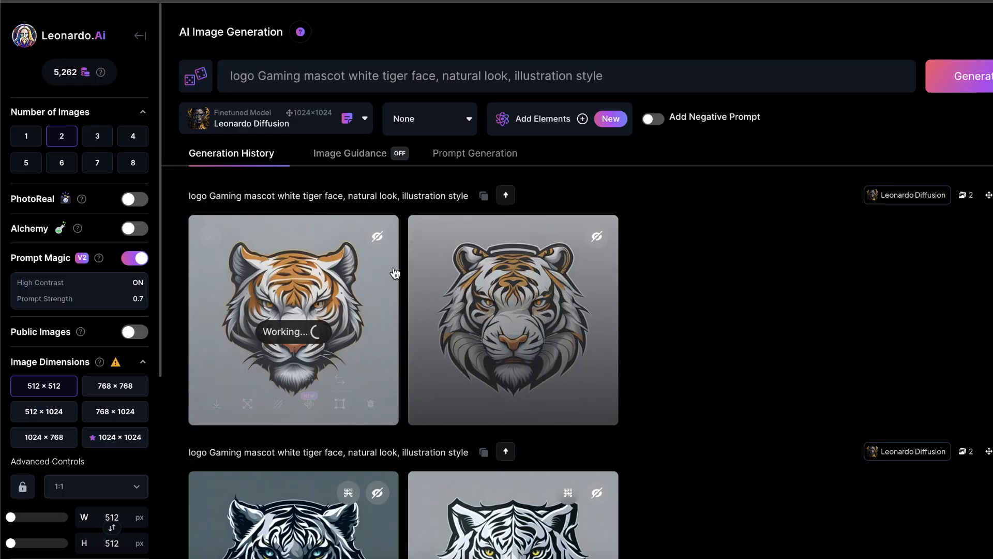
Step: Highlight the "illustration style" and "natural look" parts of the prompt, and view the upscaled orange-striped tiger logo enlarged
{"action": "left_click_drag", "start_coordinate": [634, 76], "coordinate": [373, 85]}
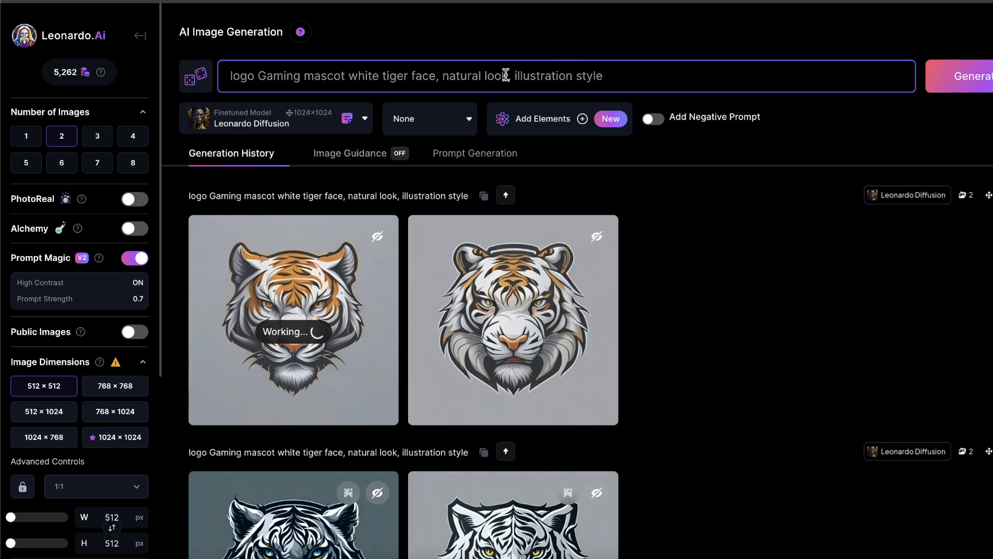
{"action": "left_click_drag", "start_coordinate": [512, 75], "coordinate": [618, 74]}
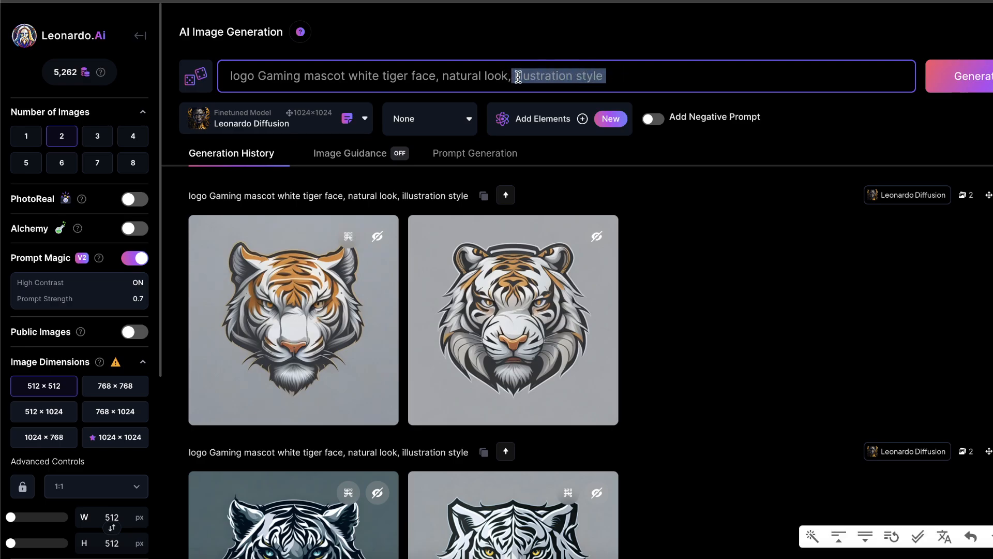
{"action": "left_click_drag", "start_coordinate": [439, 77], "coordinate": [515, 81]}
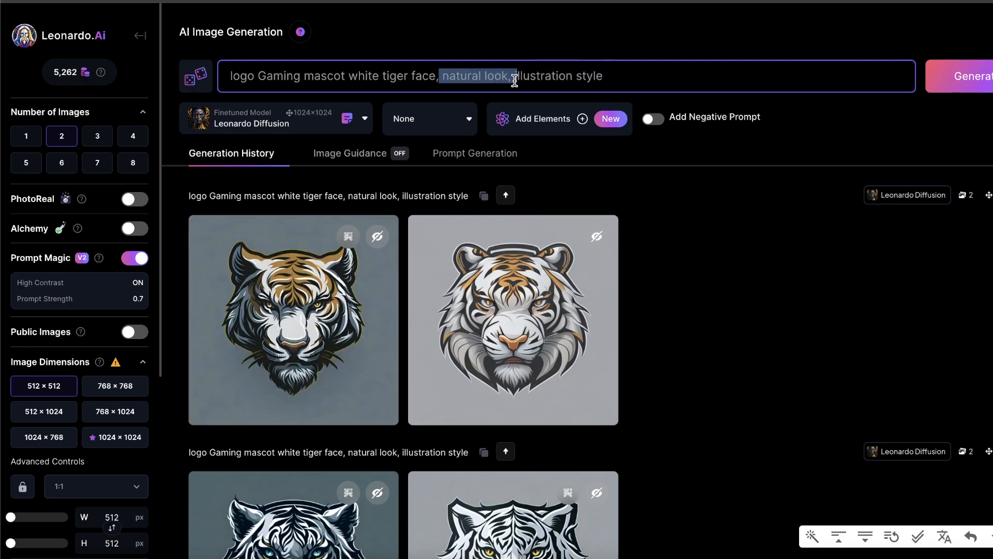
{"action": "left_click", "coordinate": [295, 297]}
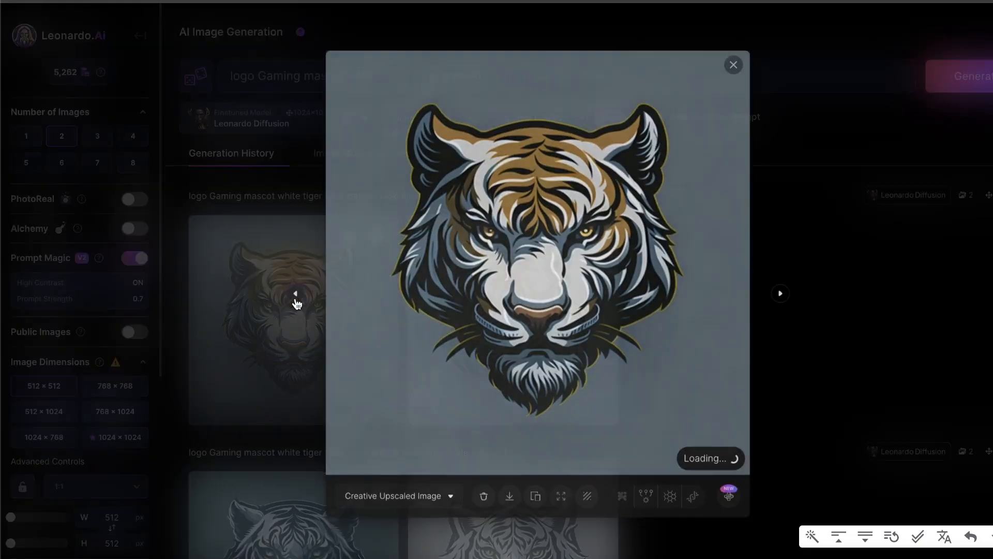
{"action": "left_click", "coordinate": [807, 154]}
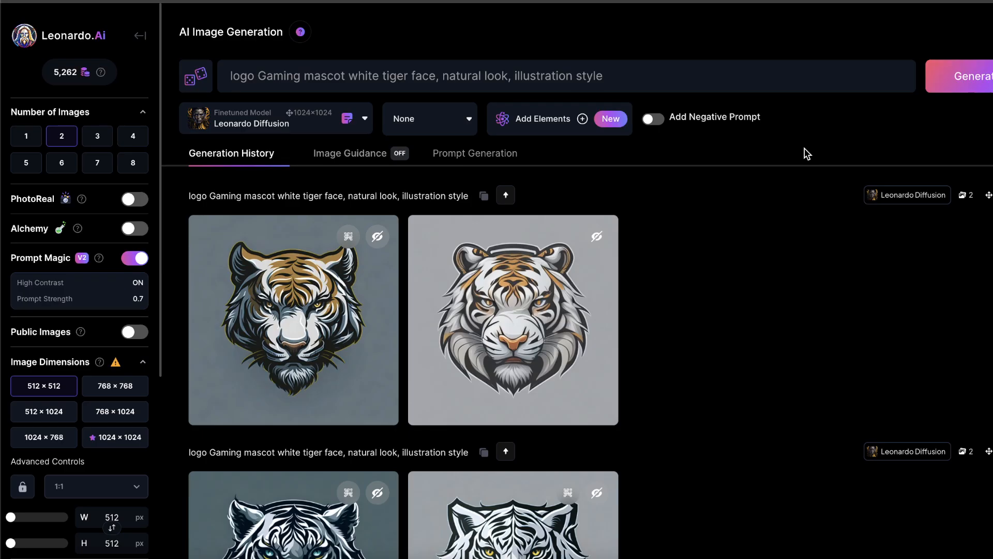
Step: Apply Creative Upscale to the second tiger logo in the newest pair, the one with the grey mane
{"action": "left_click", "coordinate": [538, 393]}
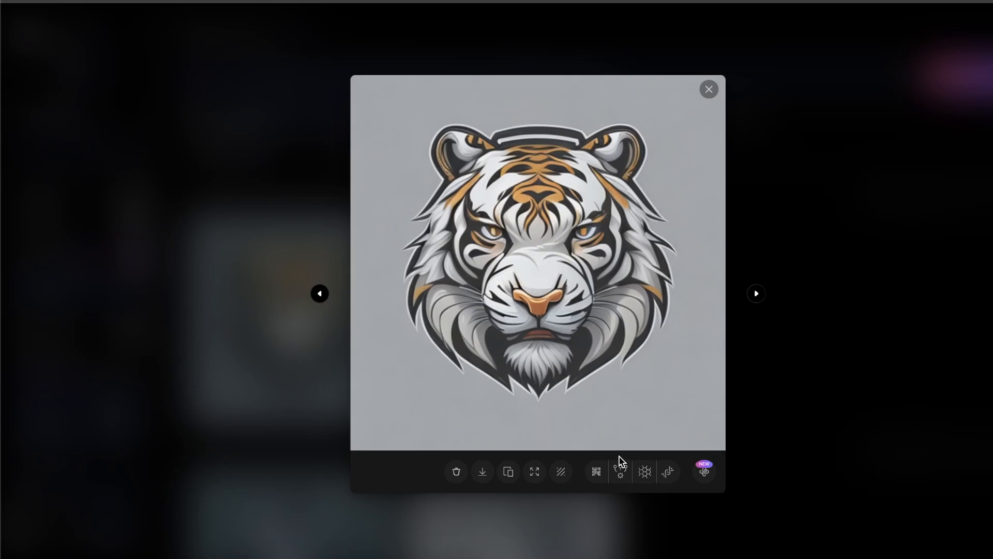
{"action": "left_click", "coordinate": [599, 475]}
{"action": "left_click", "coordinate": [879, 169]}
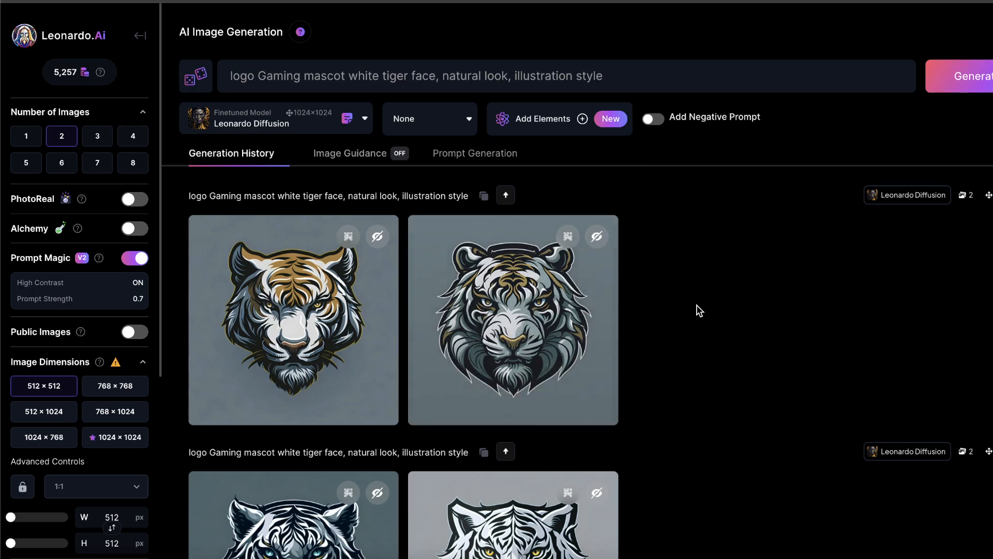
Step: Compare the Creative Upscaled version of the orange-striped tiger logo with its original image
{"action": "scroll", "coordinate": [696, 310], "scroll_direction": "down", "scroll_amount": 10}
{"action": "scroll", "coordinate": [340, 290], "scroll_direction": "up", "scroll_amount": 10}
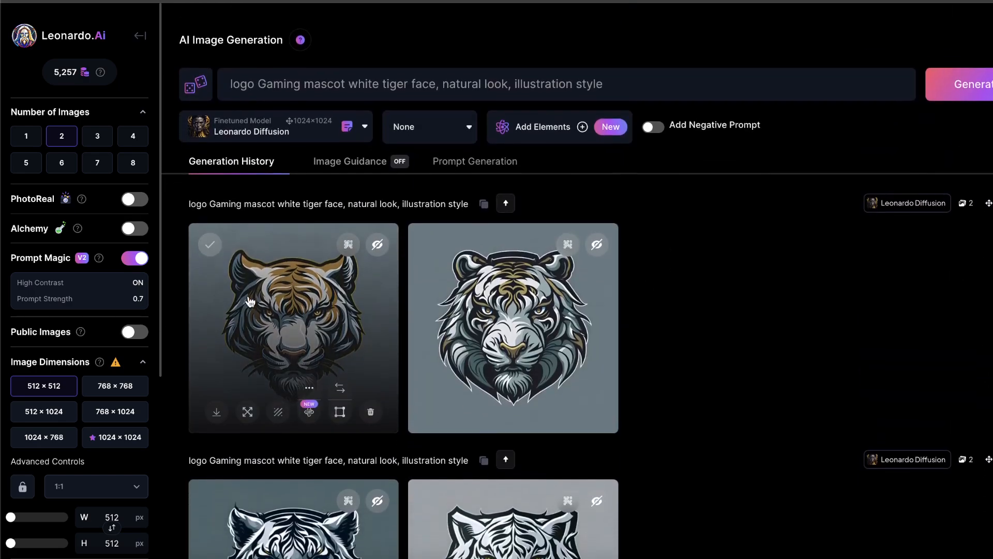
{"action": "left_click", "coordinate": [339, 300]}
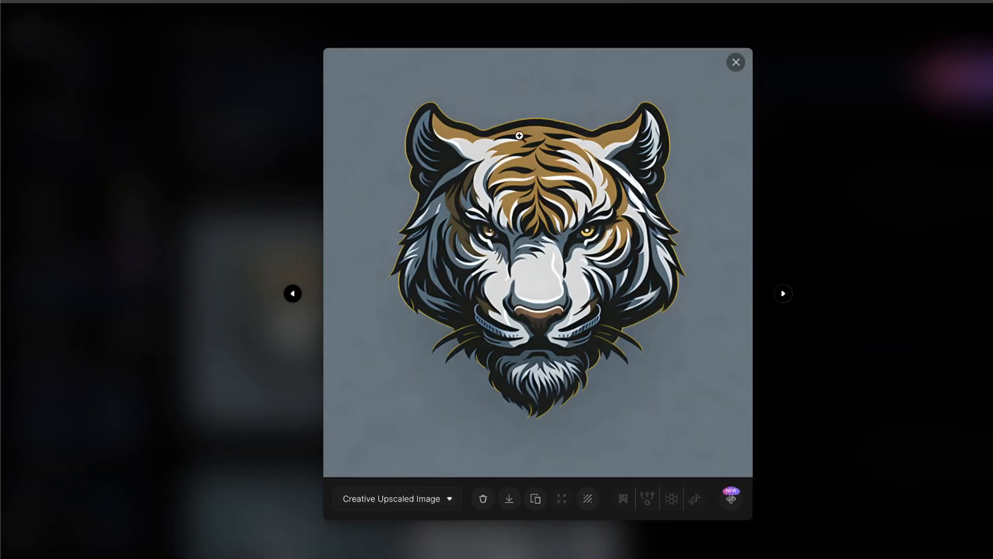
{"action": "left_click", "coordinate": [746, 356]}
{"action": "left_click", "coordinate": [351, 356]}
{"action": "left_click", "coordinate": [454, 501]}
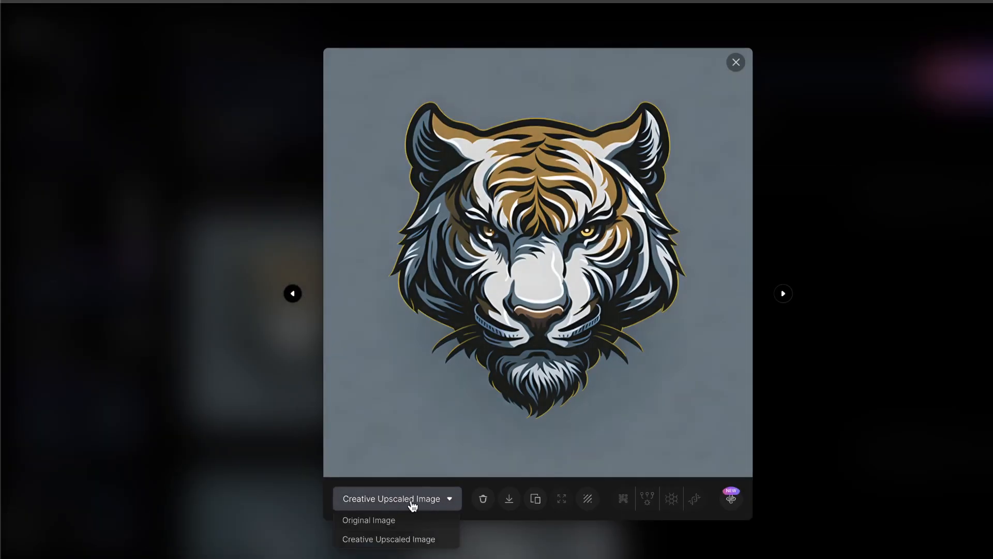
{"action": "left_click", "coordinate": [378, 518]}
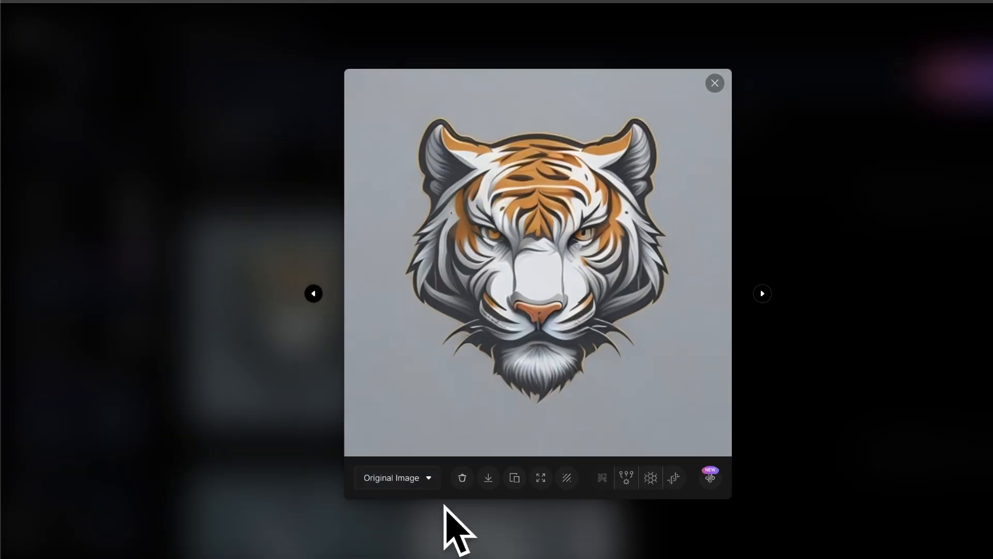
{"action": "left_click", "coordinate": [399, 479]}
{"action": "left_click", "coordinate": [407, 518]}
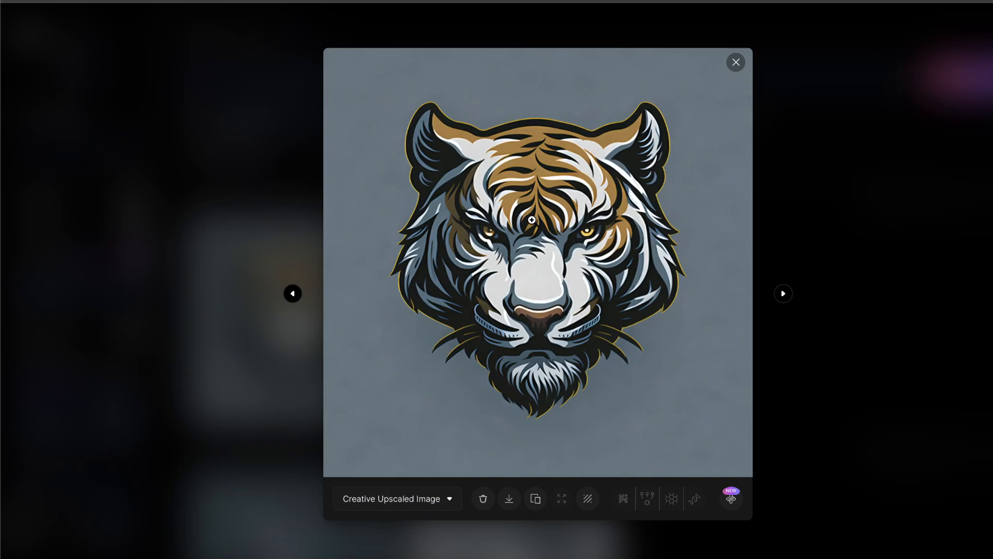
{"action": "left_click", "coordinate": [926, 213]}
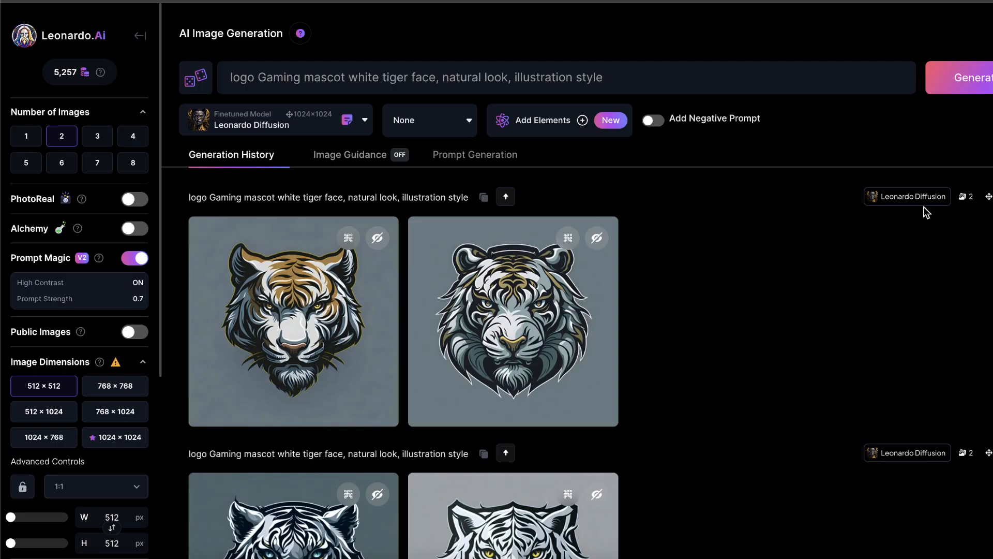
Step: Examine the upscaled grey-maned tiger logo enlarged and compare it with the upscaled orange-striped one beside it
{"action": "left_click", "coordinate": [538, 277]}
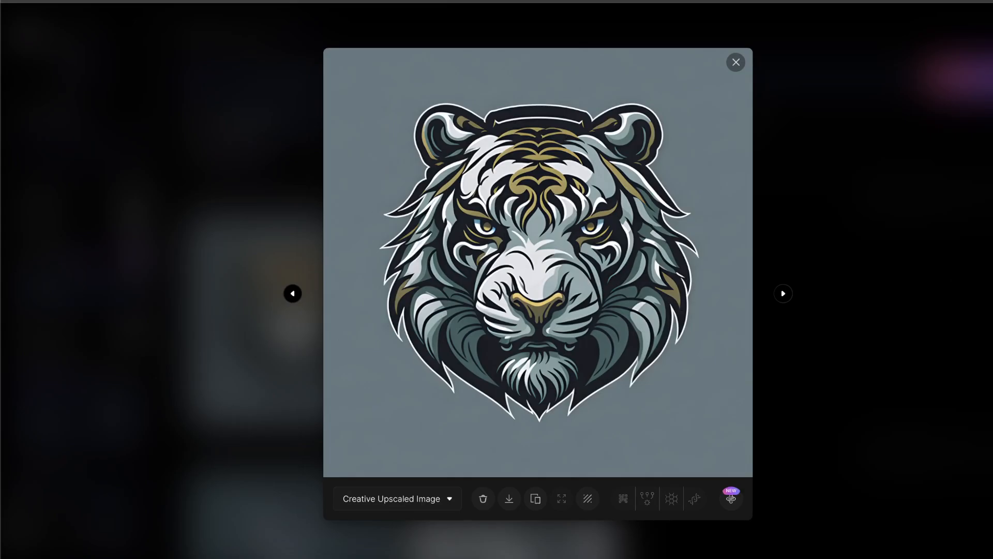
{"action": "left_click", "coordinate": [917, 246]}
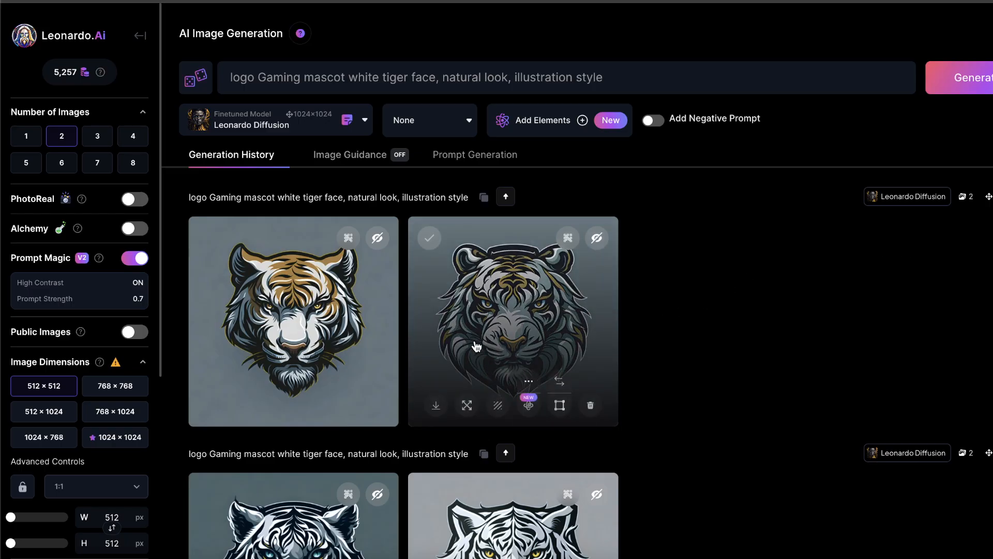
{"action": "scroll", "coordinate": [468, 347], "scroll_direction": "down", "scroll_amount": 1}
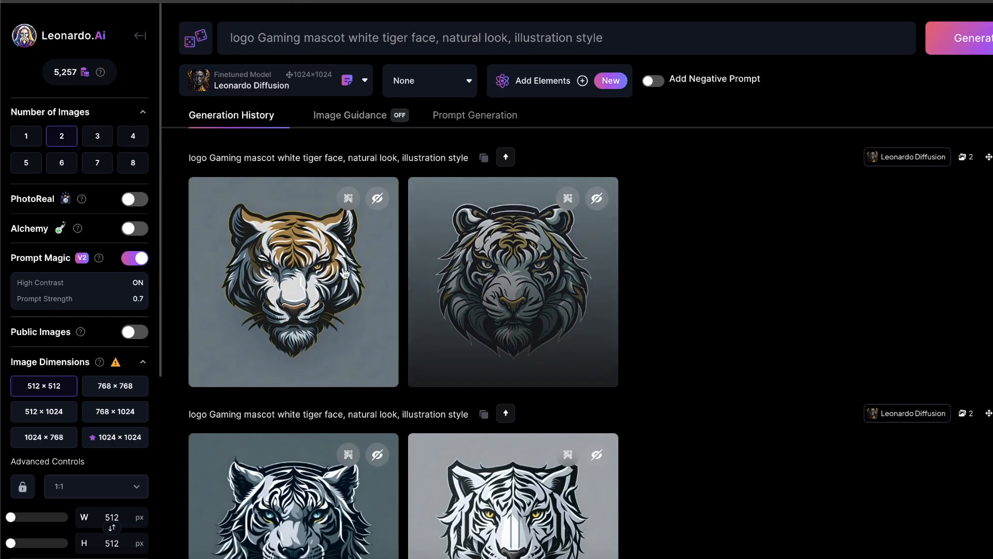
{"action": "scroll", "coordinate": [313, 303], "scroll_direction": "up", "scroll_amount": 1}
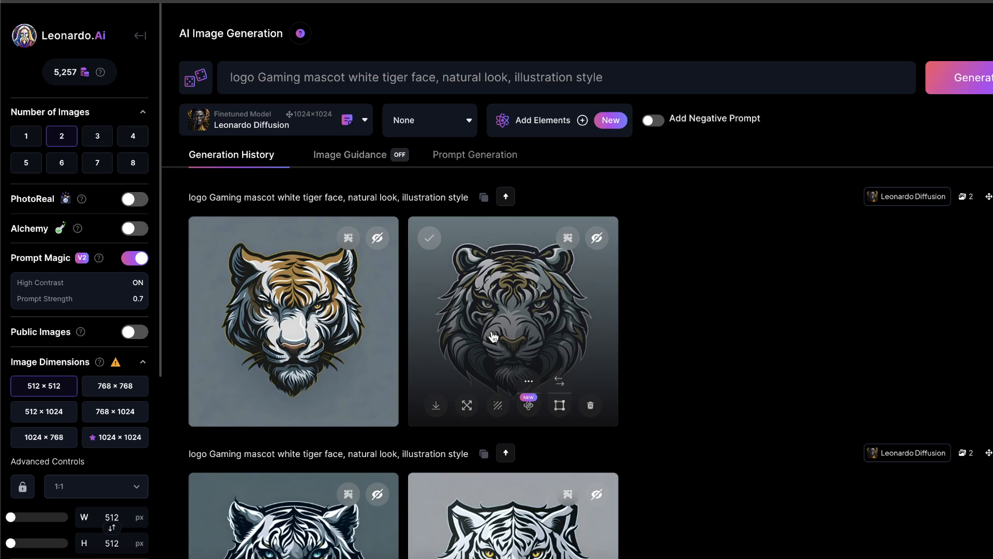
{"action": "left_click", "coordinate": [281, 276]}
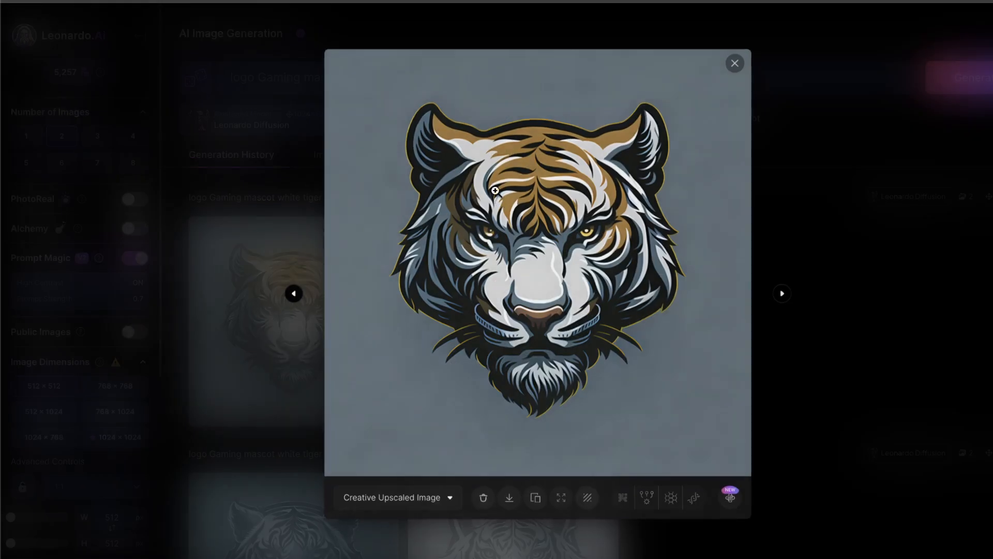
{"action": "left_click", "coordinate": [909, 256]}
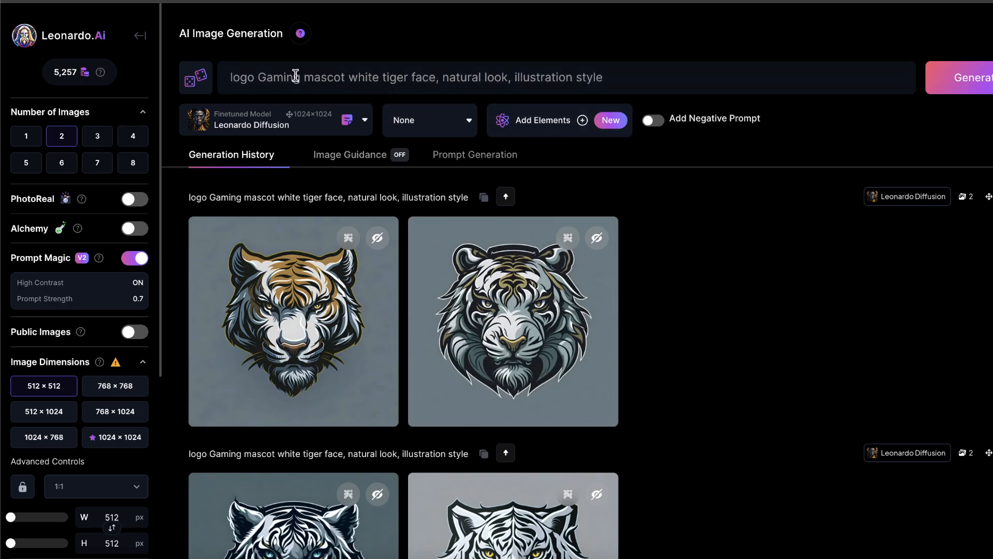
Step: Raise the Prompt Magic strength to 0.8 with High Contrast kept on, and save the settings
{"action": "left_click", "coordinate": [97, 282]}
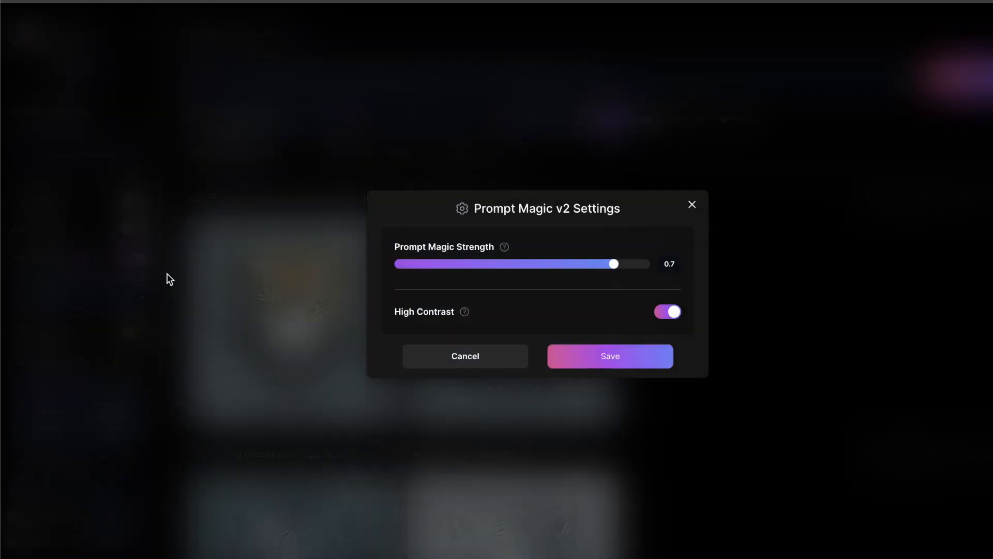
{"action": "left_click_drag", "start_coordinate": [620, 272], "coordinate": [651, 269]}
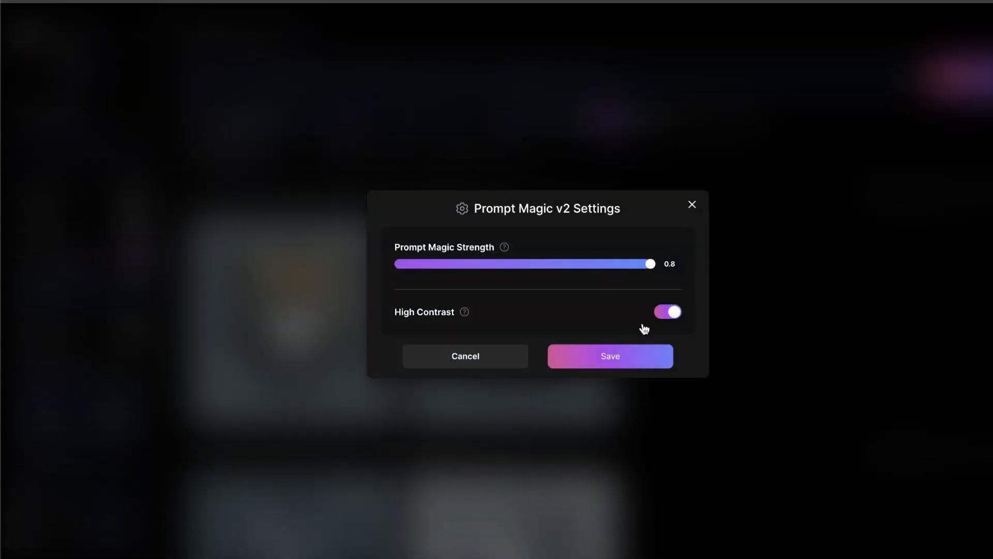
{"action": "left_click", "coordinate": [604, 356]}
Step: Generate two more images from the unchanged white tiger illustration prompt
{"action": "left_click", "coordinate": [972, 77]}
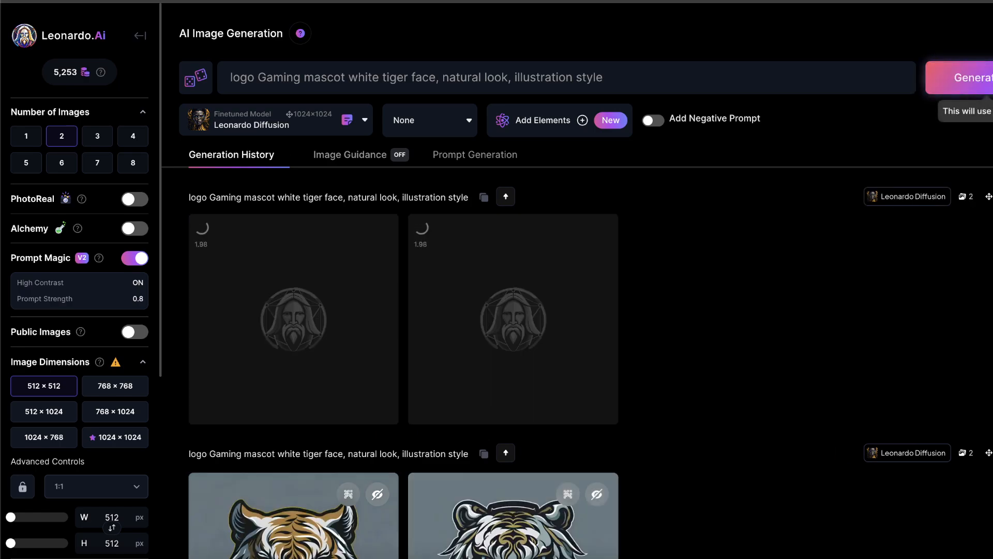
{"action": "scroll", "coordinate": [761, 275], "scroll_direction": "down", "scroll_amount": 10}
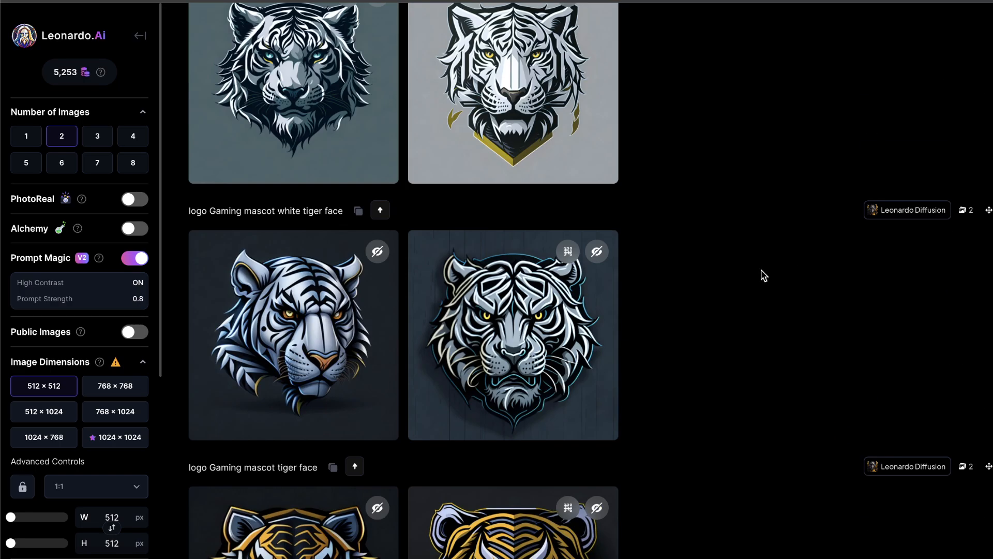
{"action": "scroll", "coordinate": [563, 199], "scroll_direction": "up", "scroll_amount": 10}
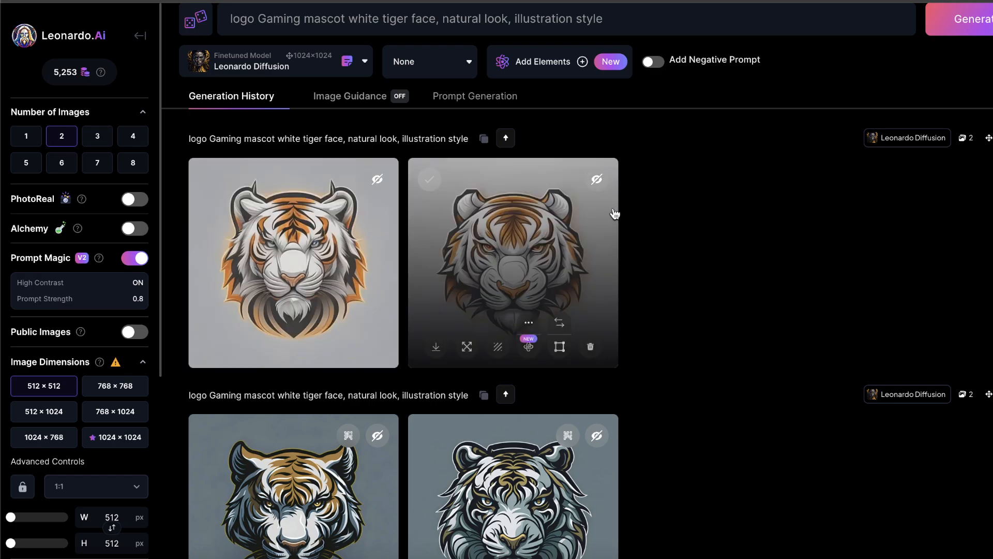
Step: Apply Creative Upscale to both new tiger logos, the blue-eyed one with the orange outline and the orange-eyed one
{"action": "left_click", "coordinate": [289, 250]}
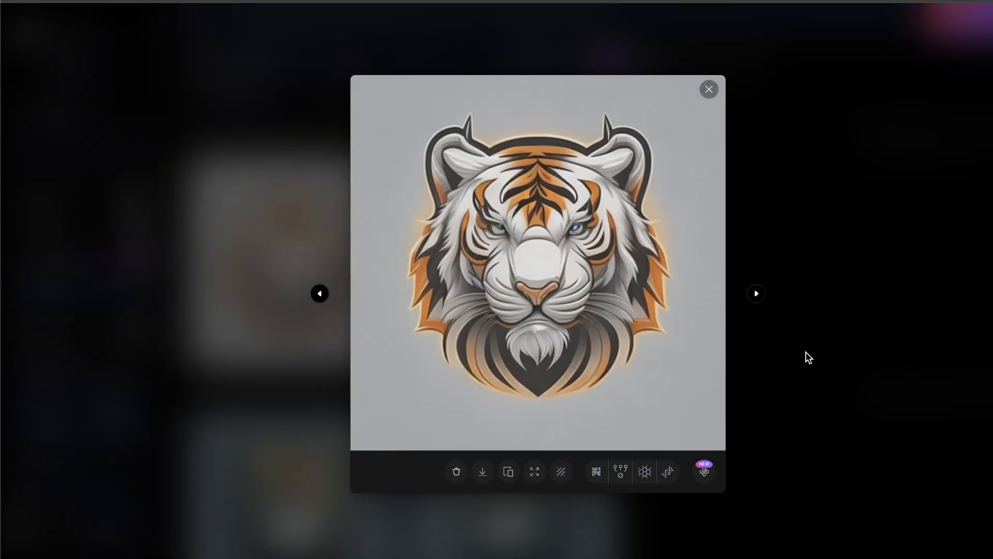
{"action": "left_click", "coordinate": [596, 473]}
{"action": "left_click", "coordinate": [926, 268]}
{"action": "left_click", "coordinate": [484, 273]}
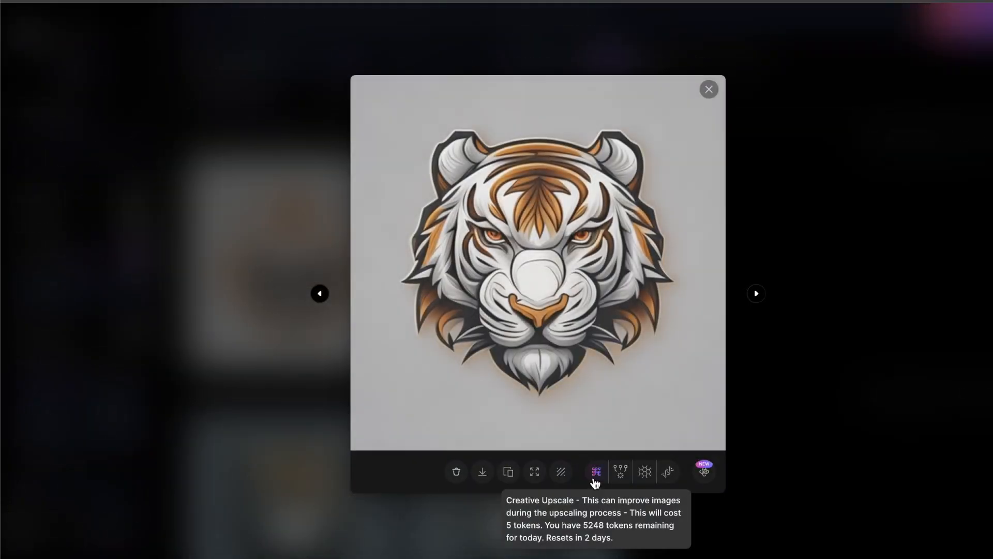
{"action": "left_click", "coordinate": [595, 473]}
{"action": "left_click", "coordinate": [873, 395]}
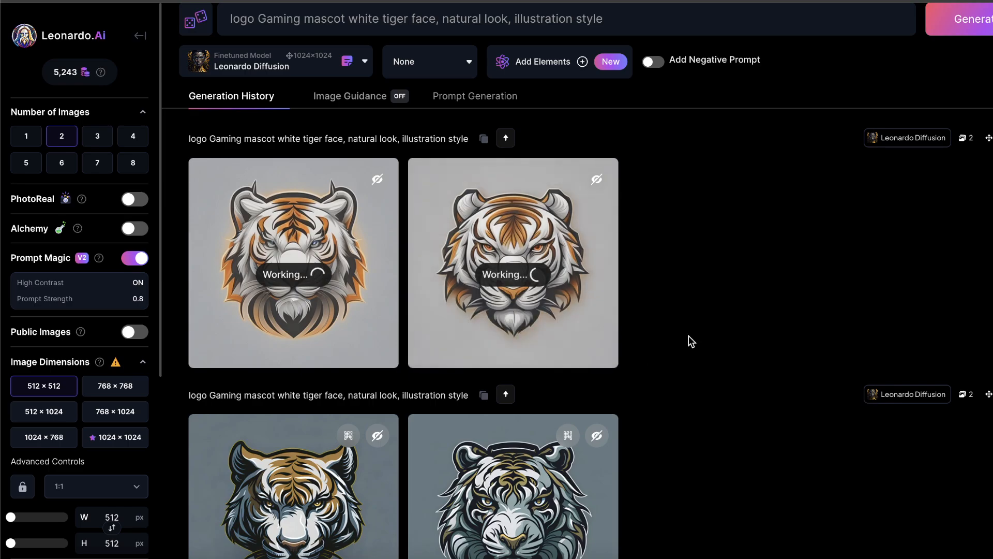
Step: Switch between the image versions of the upscaled blue-eyed tiger logo with the gold outline, and inspect its details zoomed in
{"action": "scroll", "coordinate": [694, 340], "scroll_direction": "down", "scroll_amount": 1}
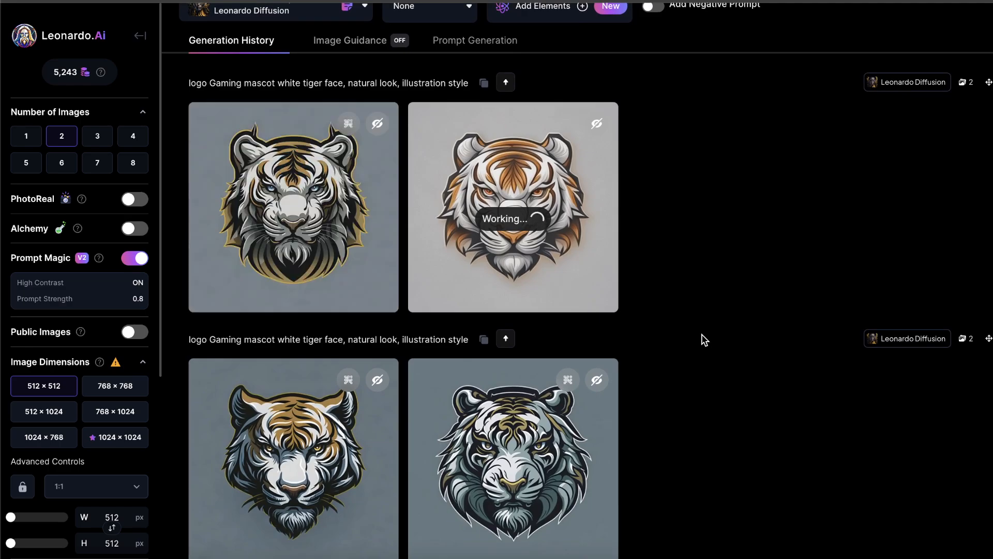
{"action": "left_click", "coordinate": [250, 193]}
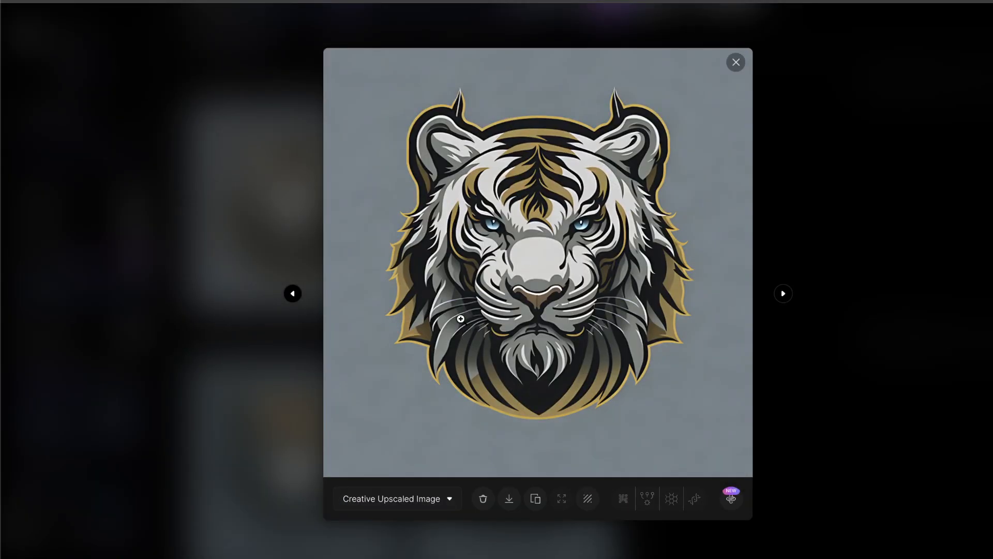
{"action": "left_click", "coordinate": [877, 231]}
{"action": "left_click", "coordinate": [327, 234]}
{"action": "left_click", "coordinate": [414, 498]}
{"action": "left_click", "coordinate": [391, 540]}
{"action": "left_click", "coordinate": [395, 499]}
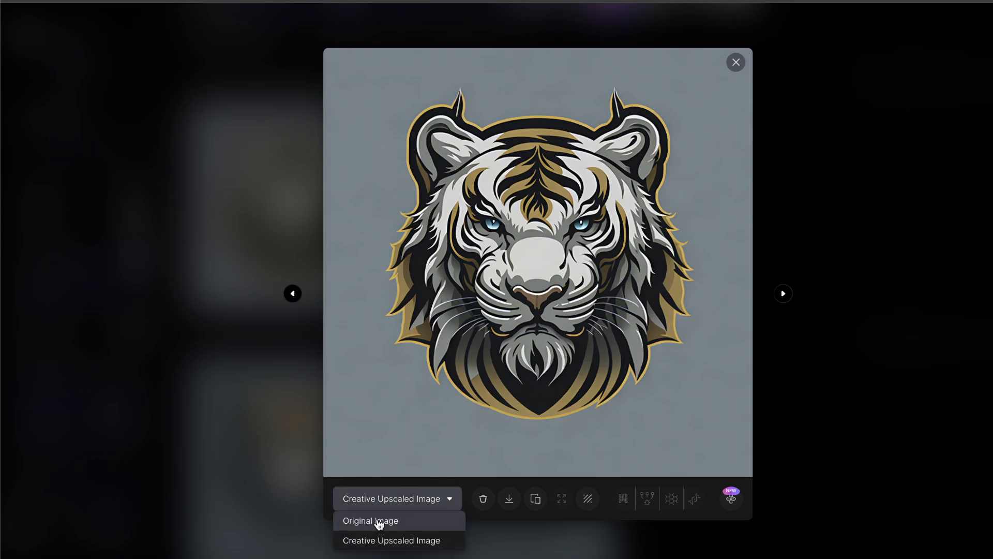
{"action": "left_click", "coordinate": [388, 520]}
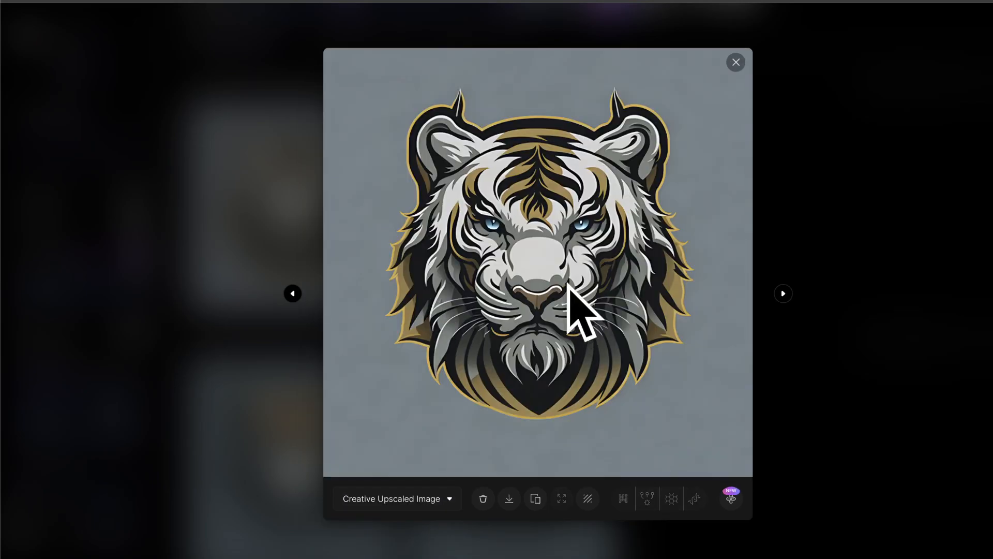
{"action": "left_click", "coordinate": [401, 492]}
{"action": "left_click", "coordinate": [544, 189]}
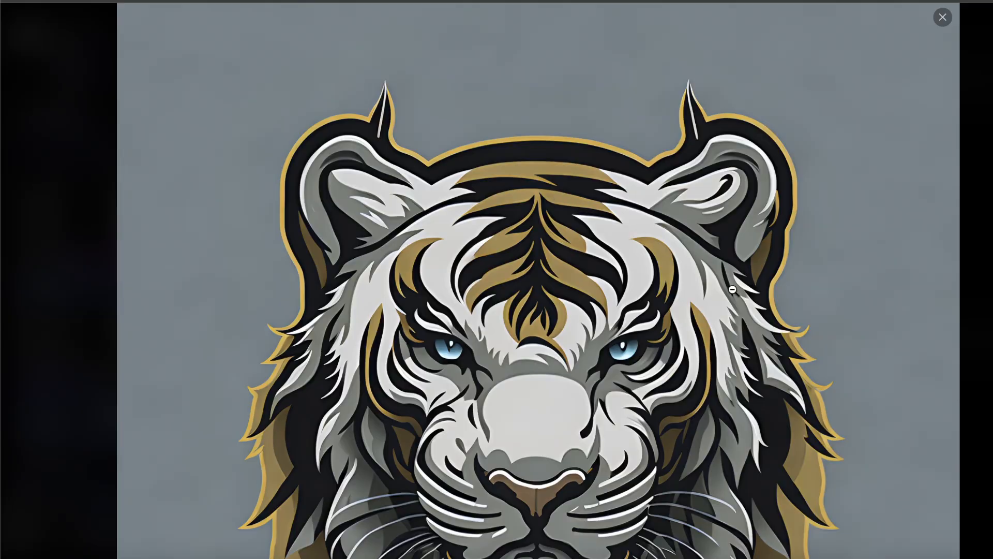
Step: Inspect the zoomed blue-eyed tiger logo with the gold outline, and compare it with its original image
{"action": "left_click", "coordinate": [674, 296]}
{"action": "left_click", "coordinate": [536, 268]}
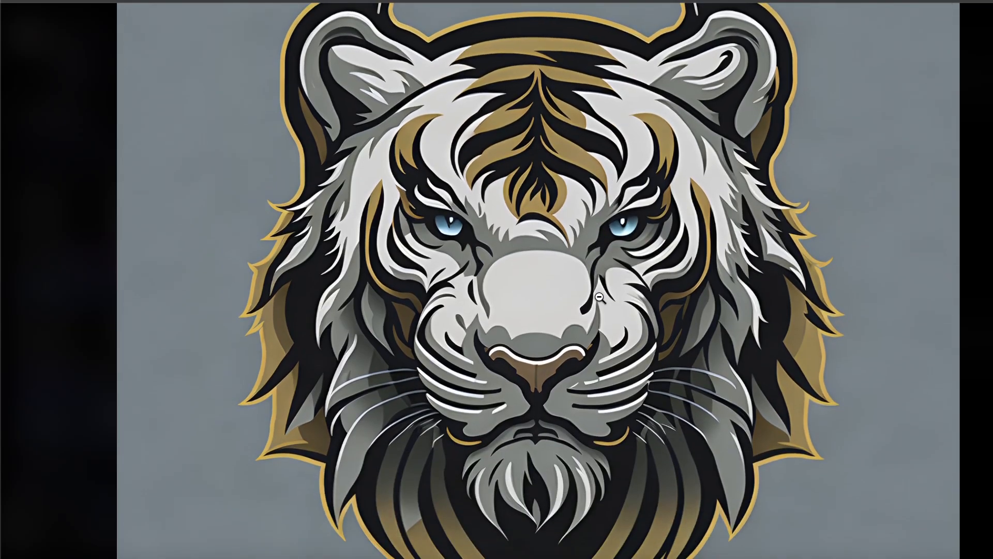
{"action": "left_click", "coordinate": [561, 229]}
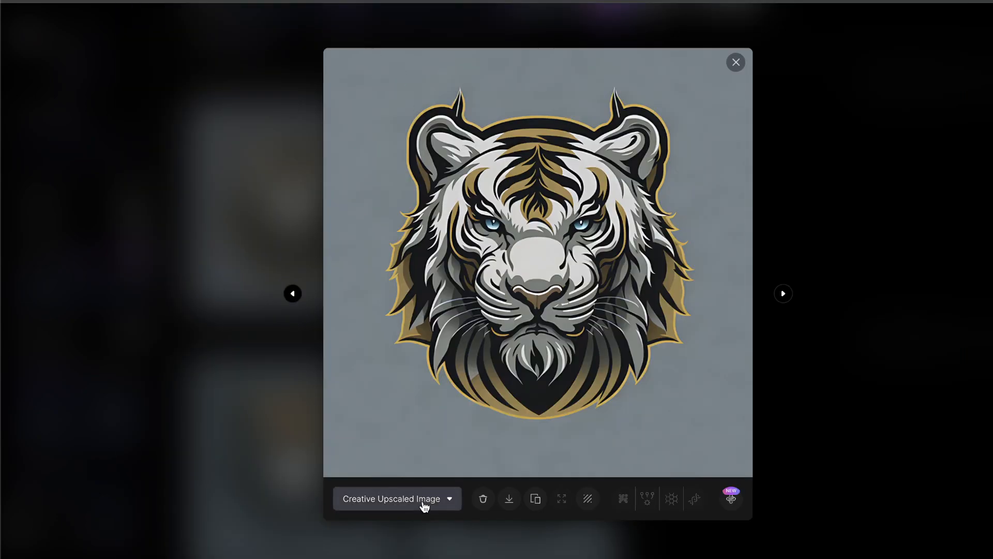
{"action": "left_click", "coordinate": [422, 500]}
{"action": "left_click", "coordinate": [372, 522]}
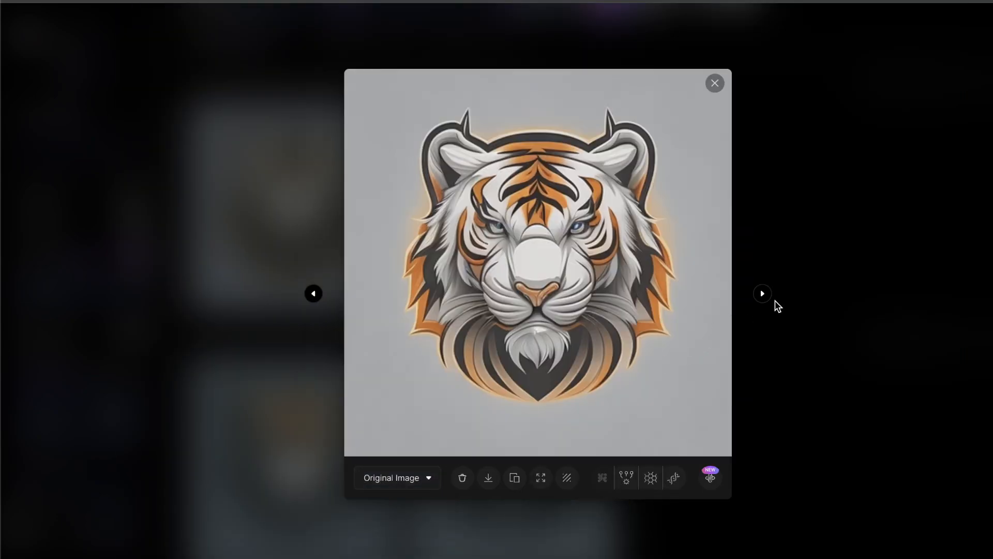
Step: View the creative upscaled version of the yellow-eyed tiger logo, compare it with its original, and close the preview
{"action": "left_click", "coordinate": [781, 295]}
{"action": "left_click", "coordinate": [419, 498]}
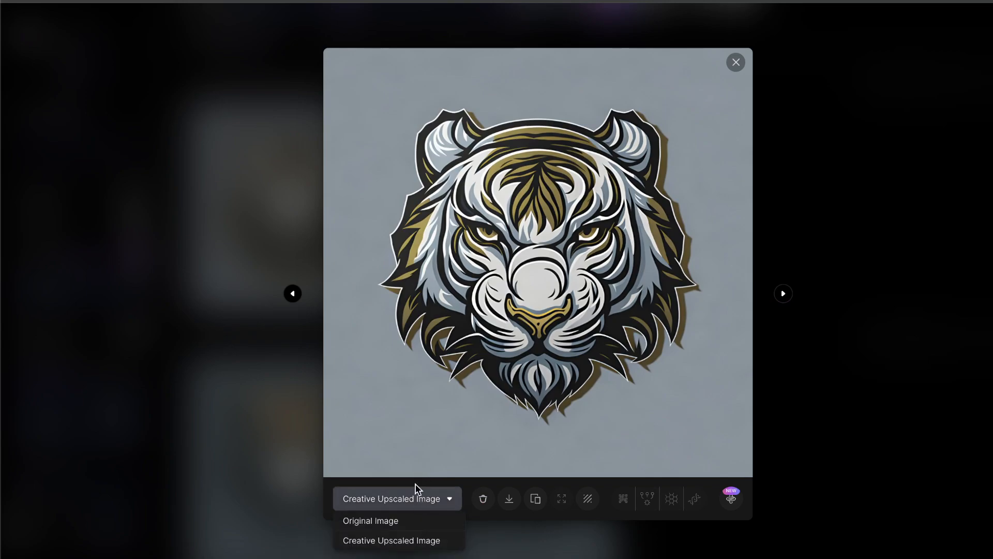
{"action": "left_click", "coordinate": [370, 520]}
{"action": "left_click", "coordinate": [856, 219]}
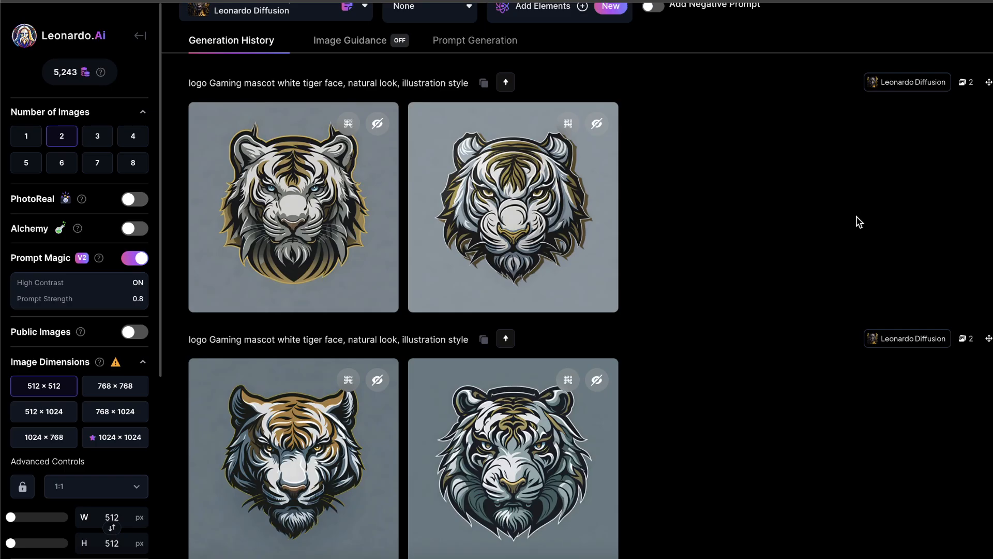
Step: Replace "white tiger" with "ninja" in the image prompt
{"action": "scroll", "coordinate": [322, 88], "scroll_direction": "up", "scroll_amount": 3}
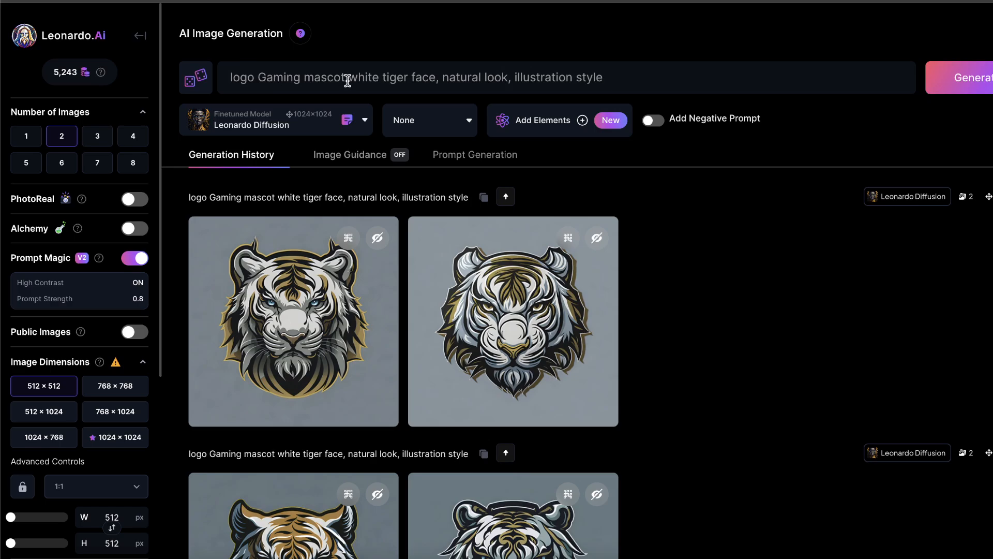
{"action": "left_click_drag", "start_coordinate": [348, 78], "coordinate": [408, 76]}
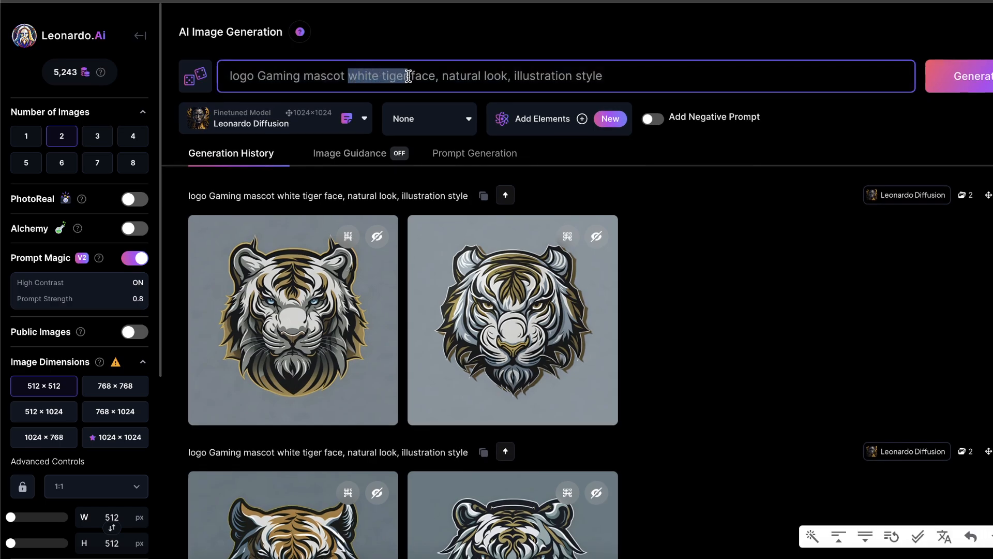
{"action": "scroll", "coordinate": [409, 76], "scroll_direction": "down", "scroll_amount": 1}
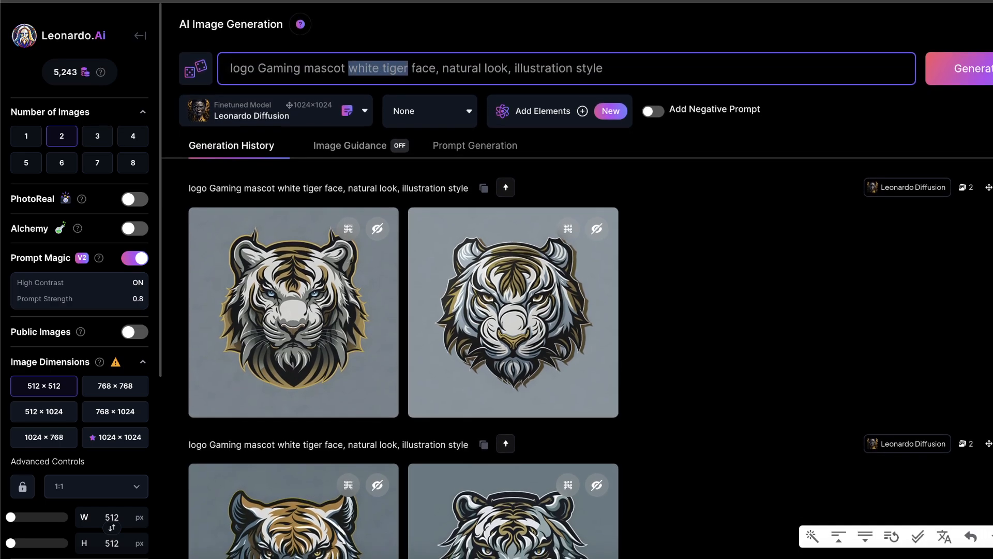
{"action": "type", "text": "S"}
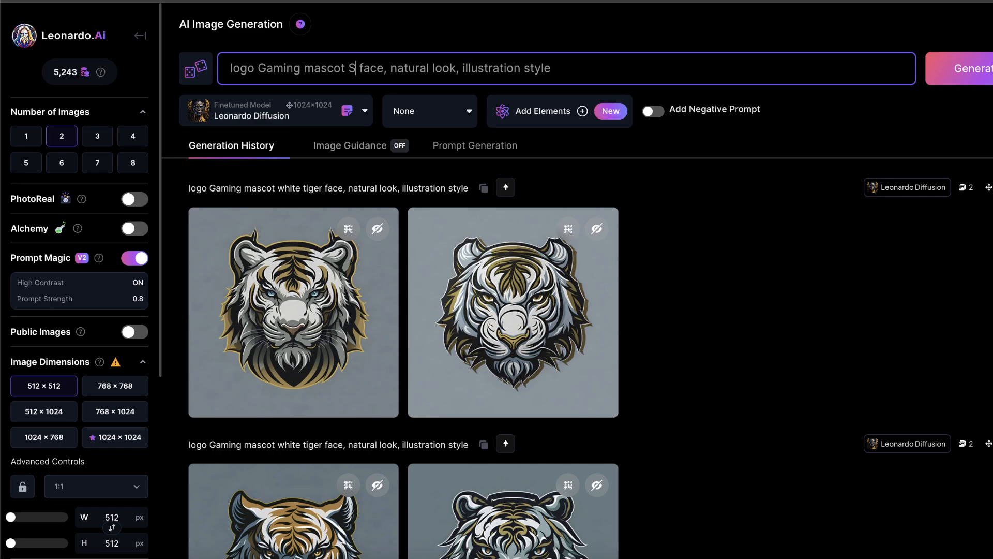
{"action": "key", "text": "BackSpace"}
{"action": "type", "text": "ninja"}
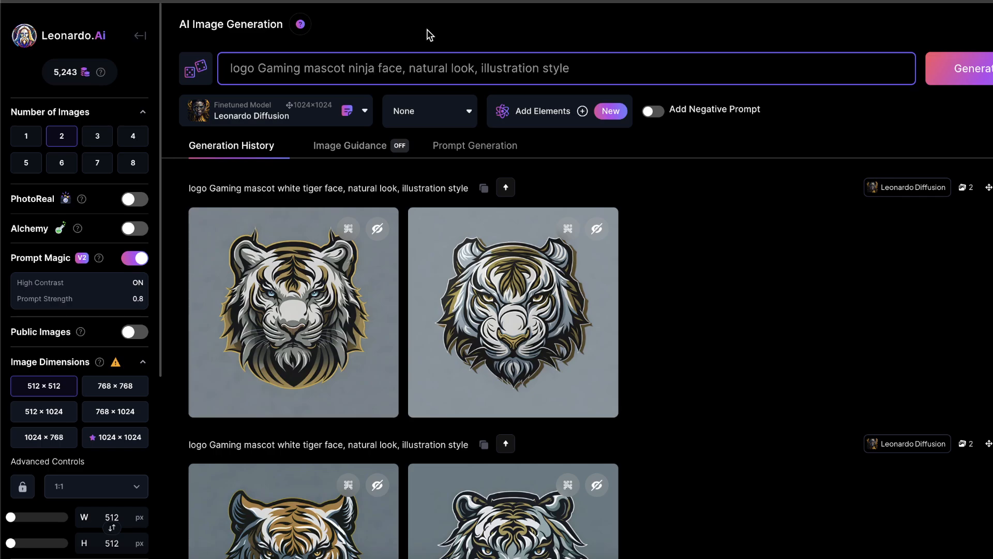
Step: Replace "natural look" with "red" in the prompt and generate two images from "logo Gaming mascot ninja face, red, illustration style"
{"action": "left_click_drag", "start_coordinate": [408, 66], "coordinate": [475, 66]}
{"action": "type", "text": "\\"}
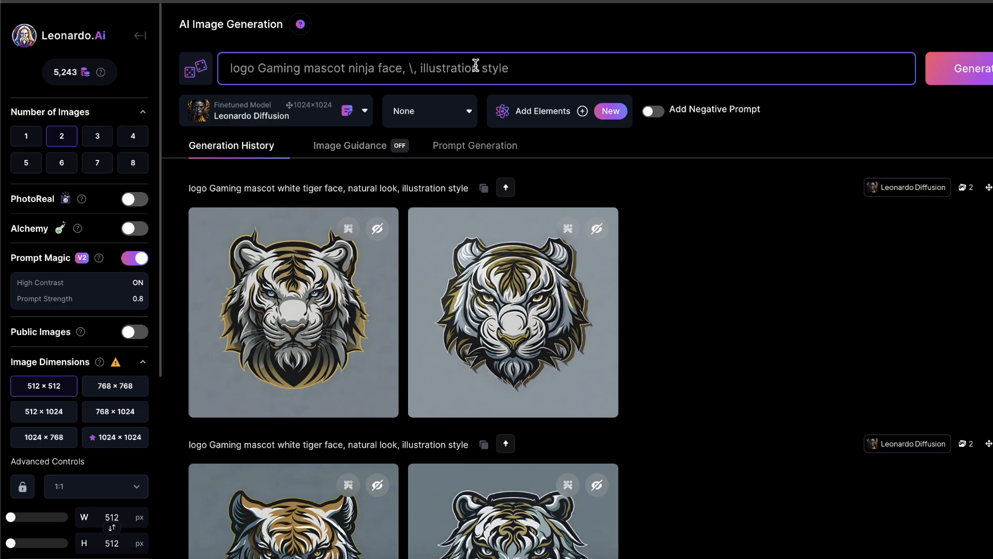
{"action": "key", "text": "BackSpace"}
{"action": "key", "text": "BackSpace"}
{"action": "key", "text": "BackSpace"}
{"action": "key", "text": "BackSpace"}
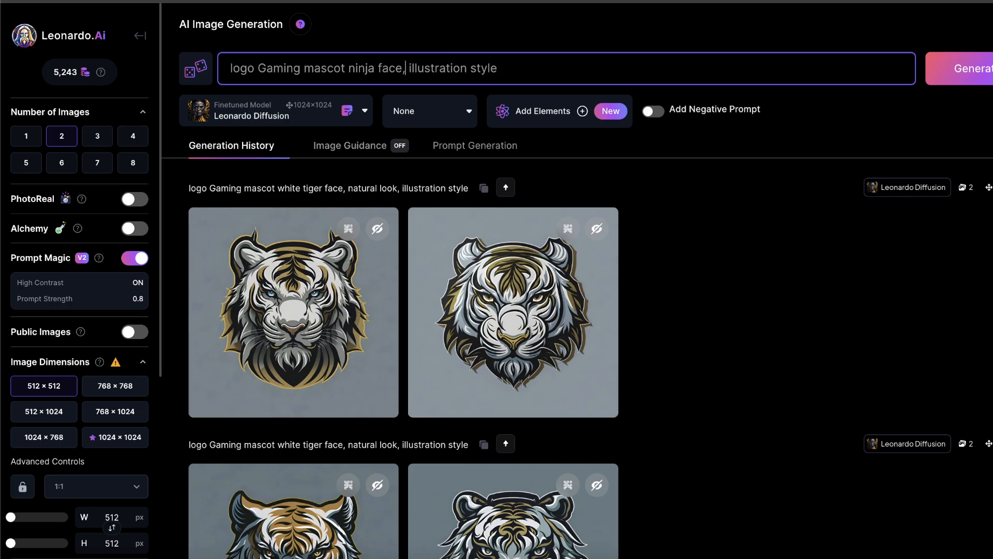
{"action": "type", "text": "red,"}
{"action": "scroll", "coordinate": [577, 288], "scroll_direction": "up", "scroll_amount": 1}
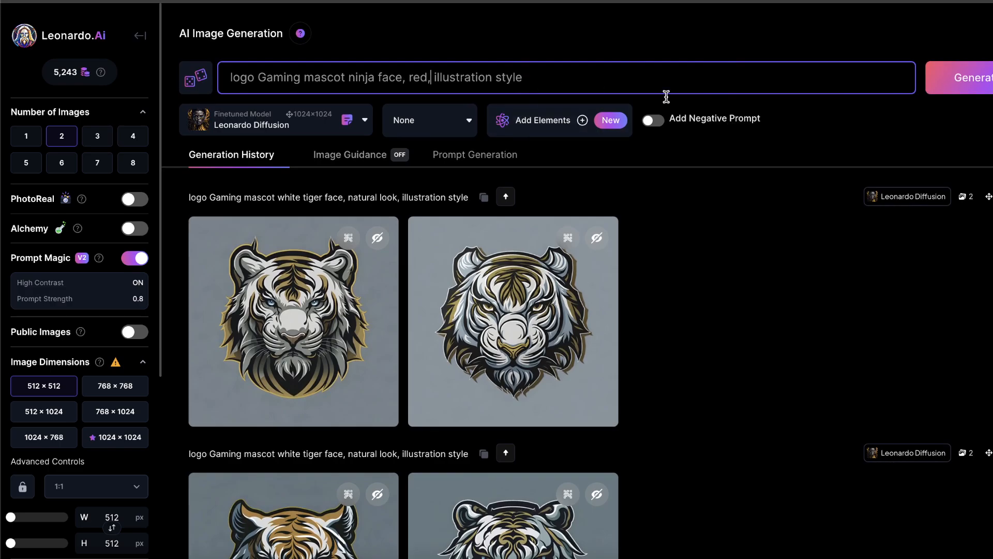
{"action": "left_click", "coordinate": [952, 83]}
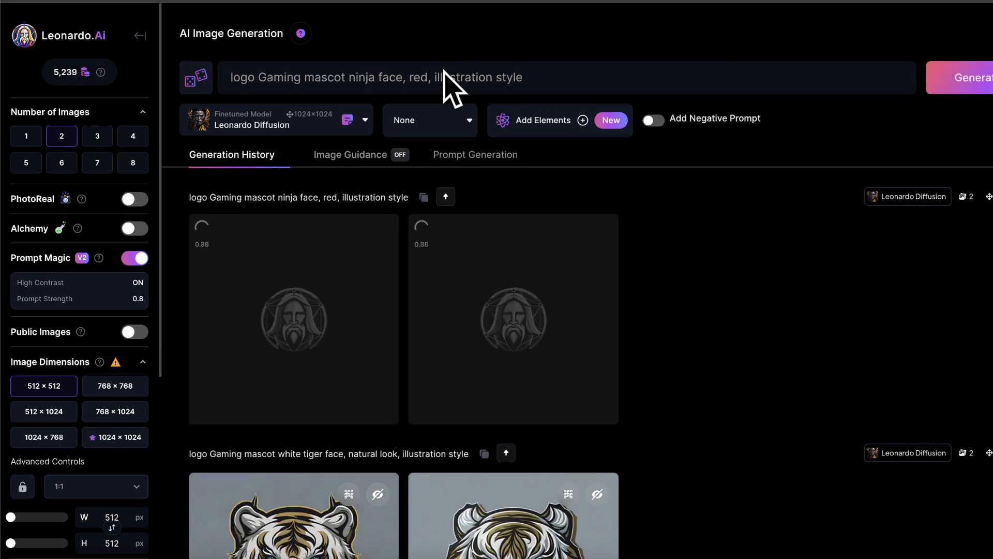
Step: Review the Prompt Magic settings and save them with strength 0.8 and High Contrast on
{"action": "left_click", "coordinate": [105, 278]}
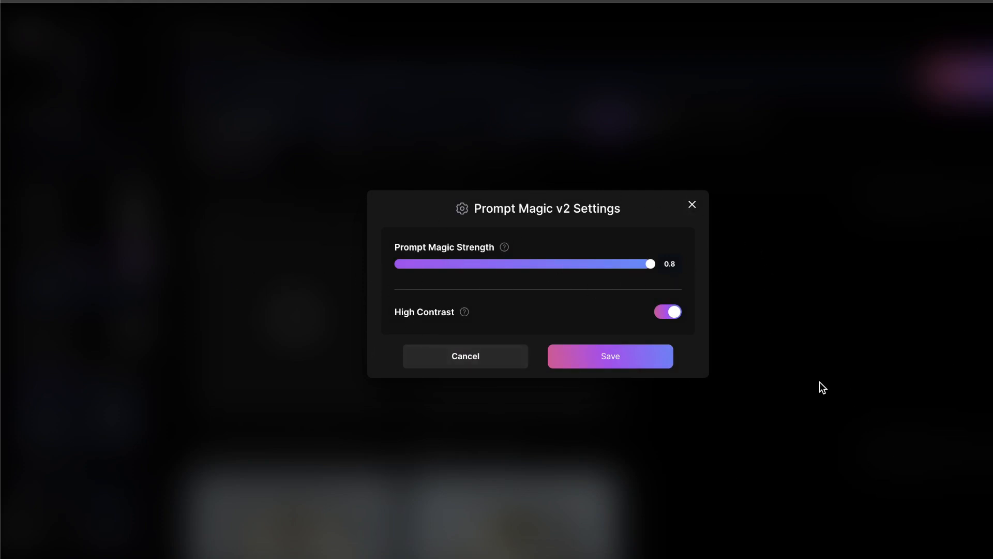
{"action": "left_click", "coordinate": [610, 356]}
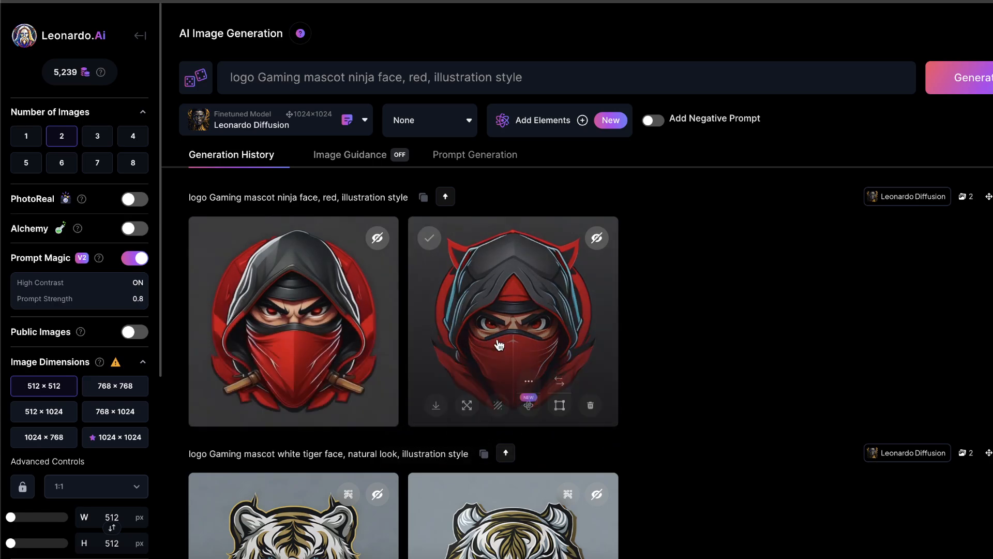
Step: Apply Creative Upscale to both new red ninja logos, the one with the horned hood and the one with sword handles
{"action": "left_click", "coordinate": [490, 341]}
{"action": "left_click", "coordinate": [605, 477]}
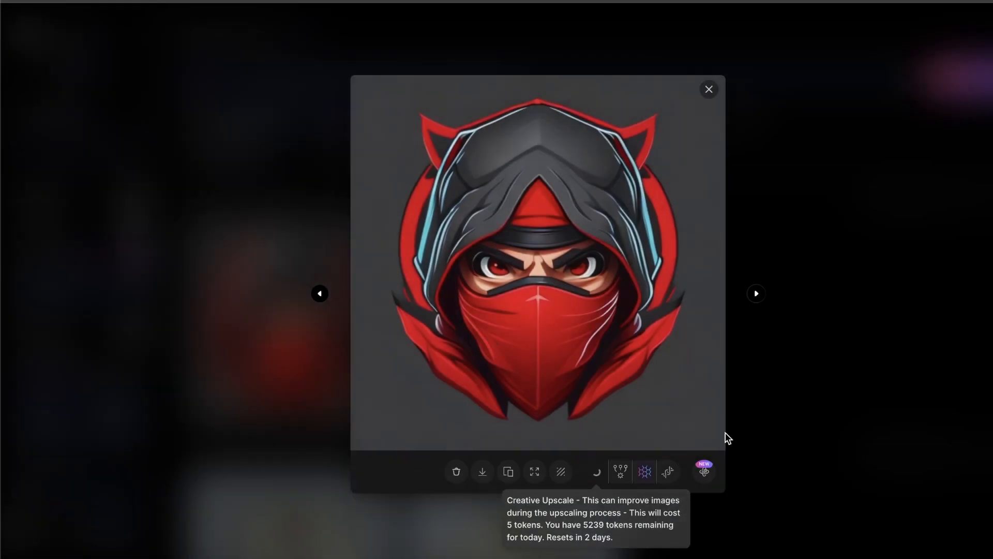
{"action": "left_click", "coordinate": [805, 295]}
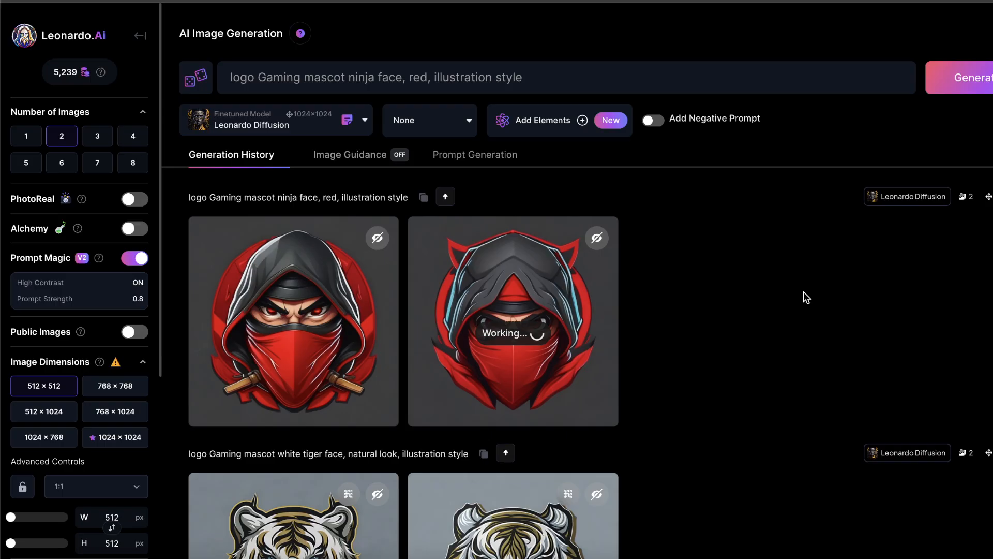
{"action": "left_click", "coordinate": [293, 332]}
{"action": "left_click", "coordinate": [596, 472]}
{"action": "left_click", "coordinate": [873, 412]}
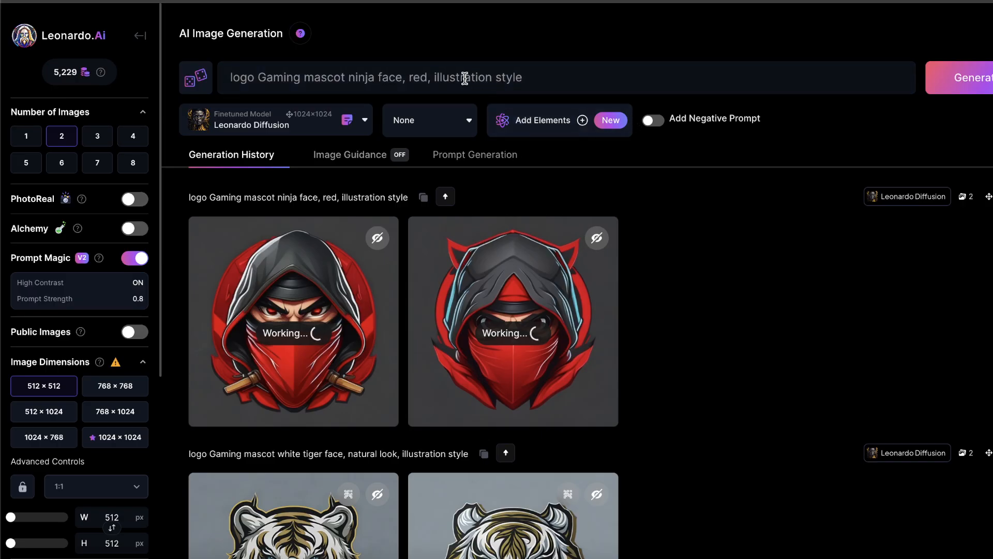
Step: Shorten the prompt to "logo Gaming mascot ninja face," and generate two more images from it
{"action": "left_click_drag", "start_coordinate": [527, 81], "coordinate": [440, 74]}
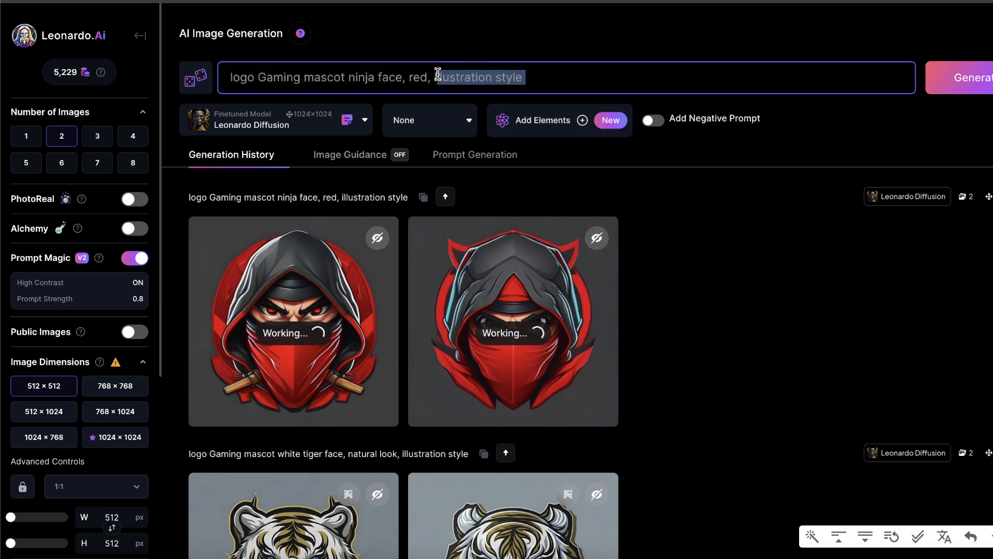
{"action": "key", "text": "BackSpace"}
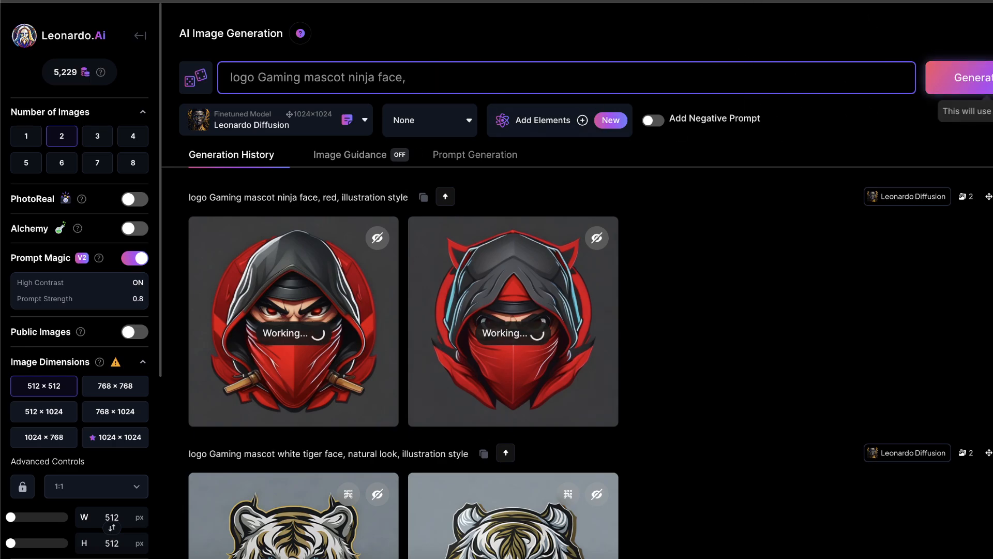
{"action": "left_click", "coordinate": [958, 78]}
Step: Compare the original and creative upscaled versions of the horned ninja logo, and close its preview
{"action": "scroll", "coordinate": [425, 270], "scroll_direction": "down", "scroll_amount": 5}
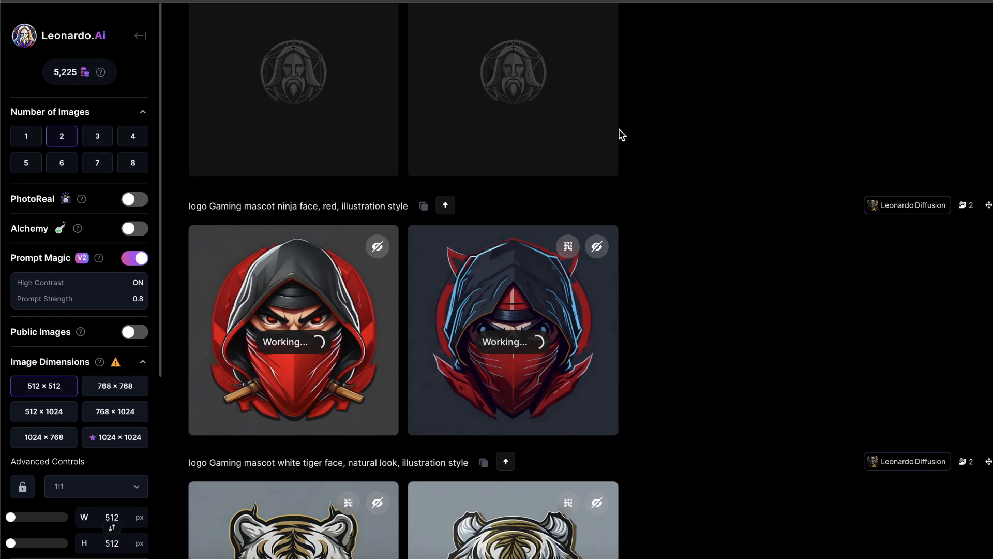
{"action": "left_click", "coordinate": [538, 337]}
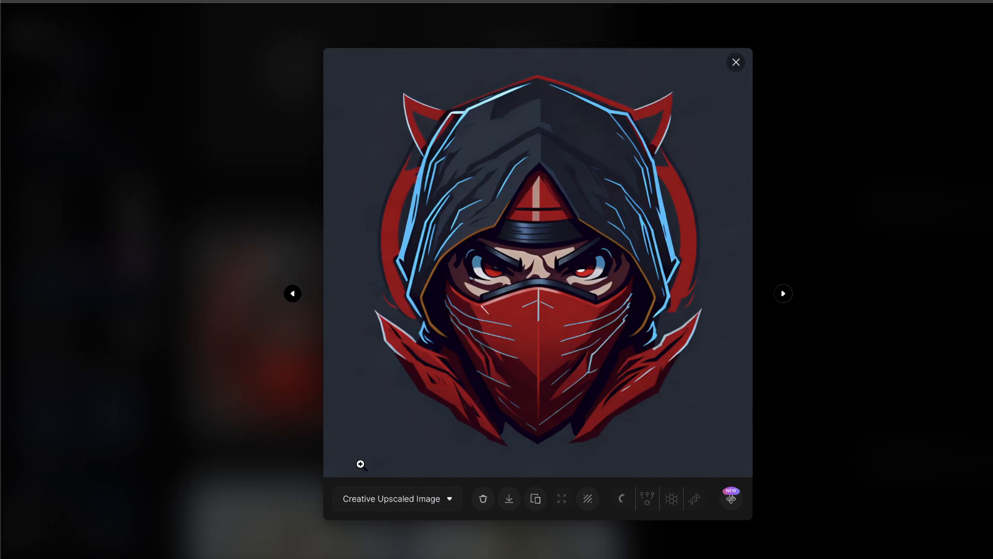
{"action": "left_click", "coordinate": [394, 502]}
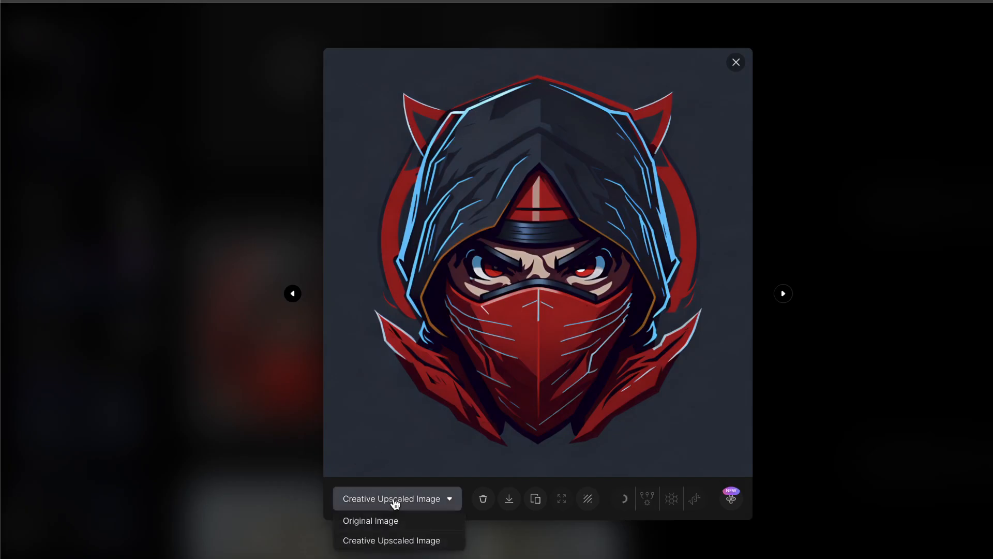
{"action": "left_click", "coordinate": [403, 518]}
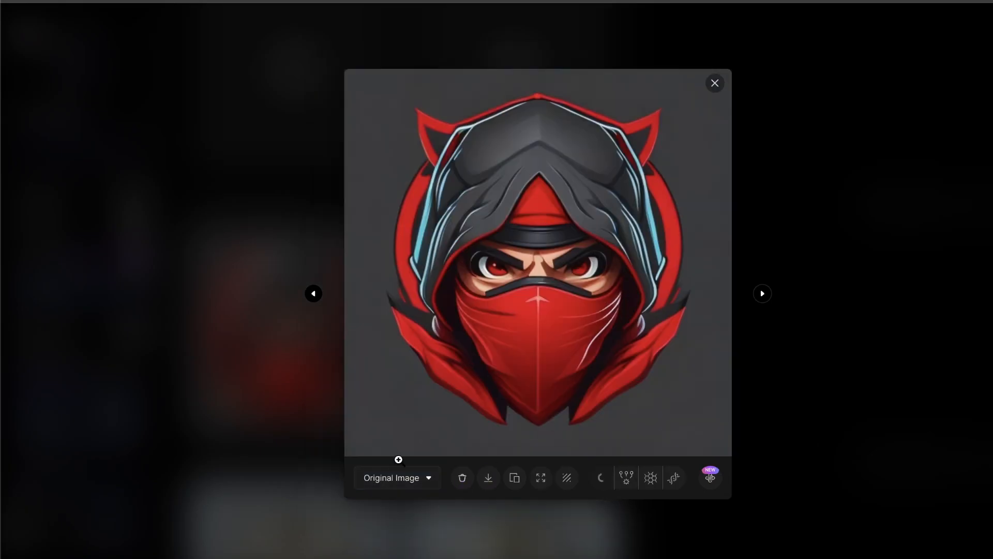
{"action": "left_click", "coordinate": [394, 478]}
{"action": "left_click", "coordinate": [420, 524]}
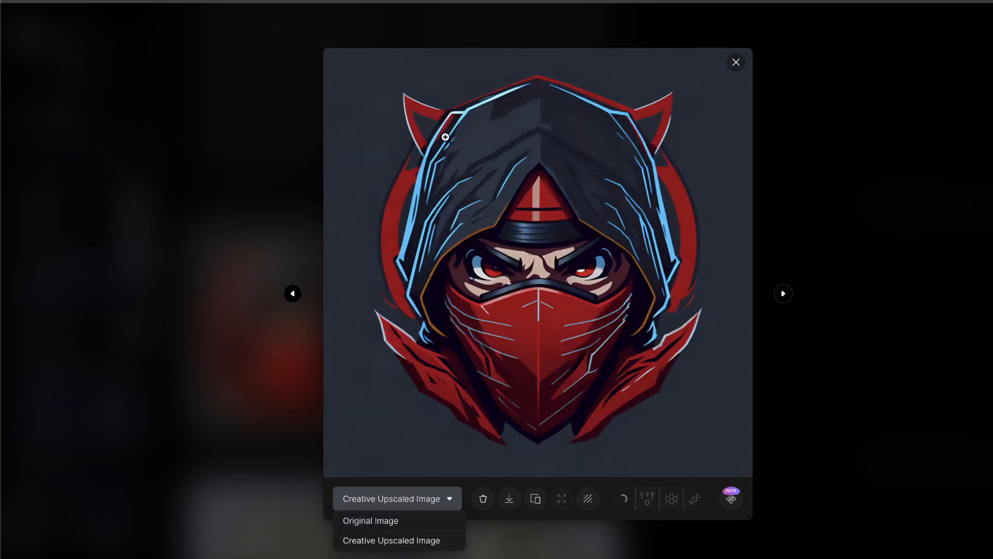
{"action": "left_click", "coordinate": [434, 546]}
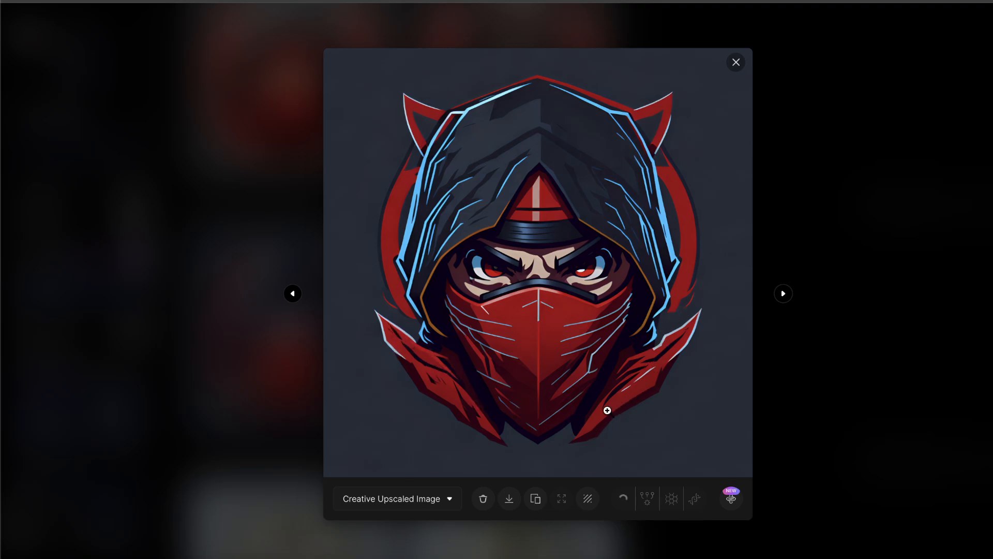
{"action": "left_click", "coordinate": [763, 272]}
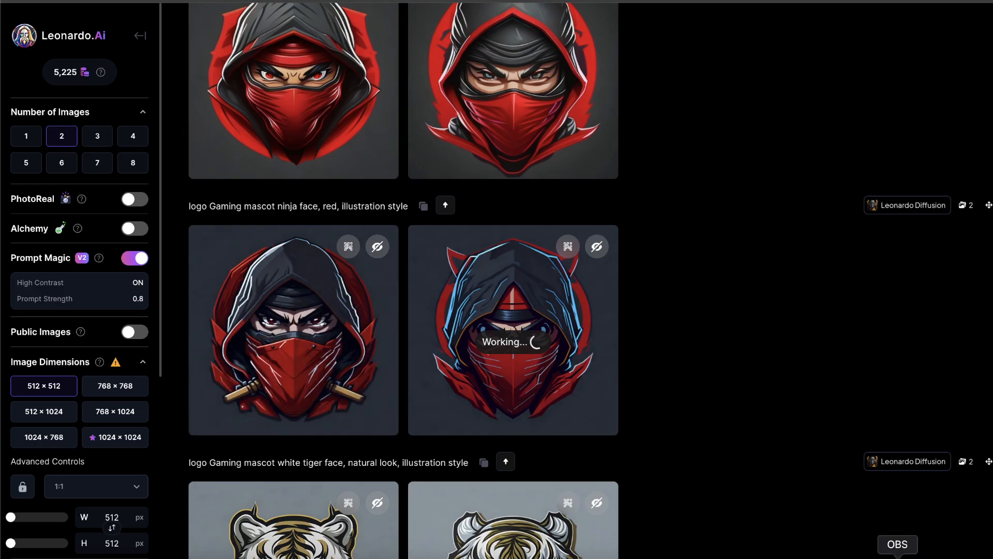
{"action": "left_click", "coordinate": [897, 556]}
{"action": "left_click", "coordinate": [927, 367]}
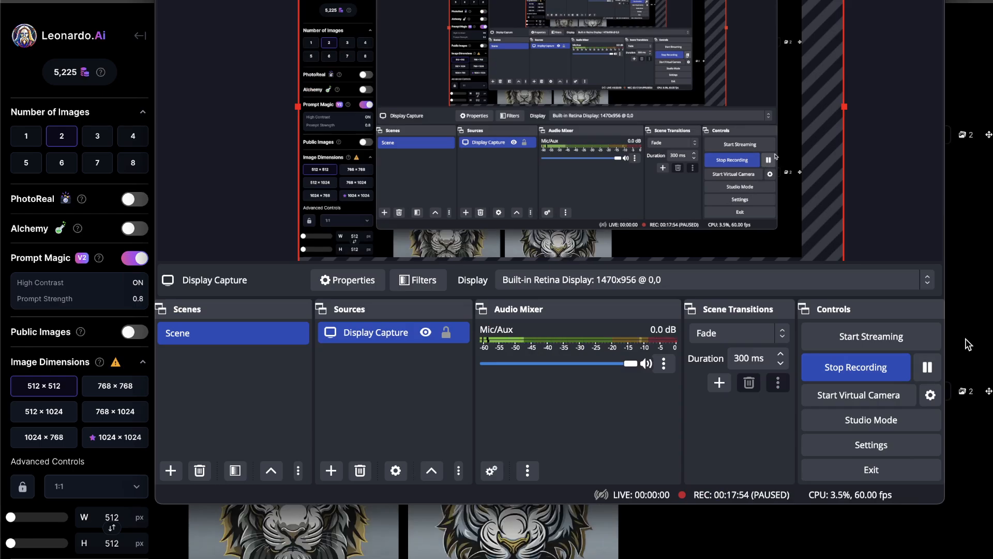
{"action": "key", "text": "super+h"}
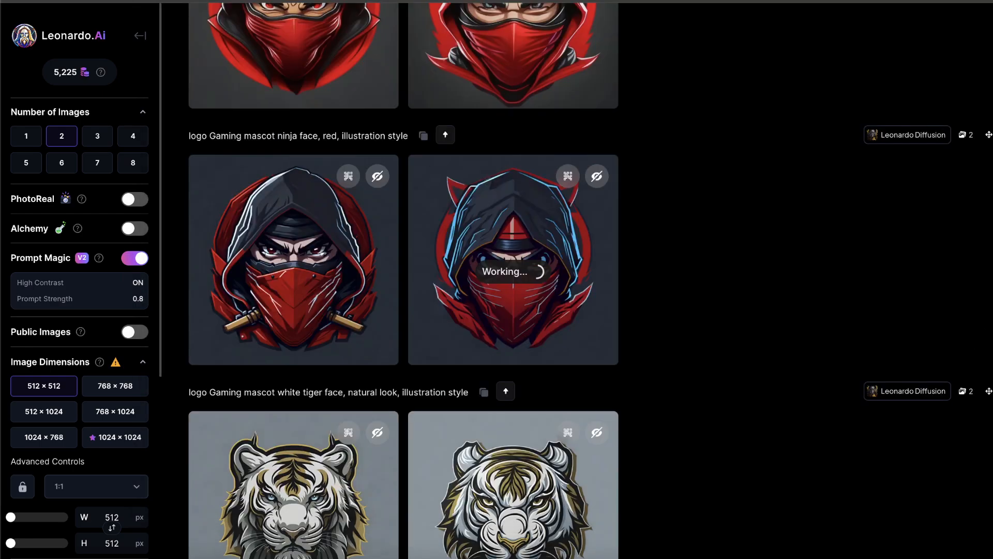
Step: Inspect the upscaled ninja logo with the sword handles zoomed in, and compare it with its original image
{"action": "left_click", "coordinate": [248, 253]}
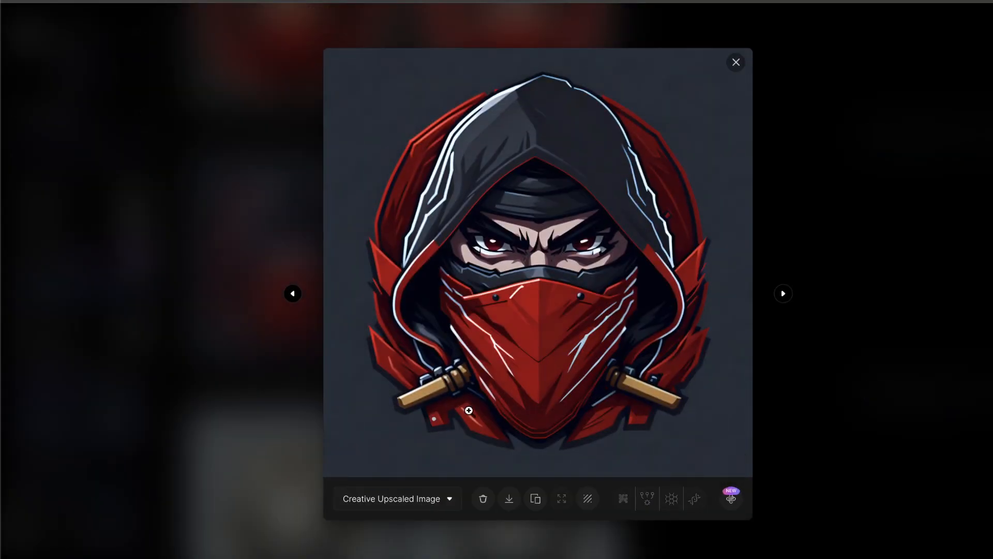
{"action": "left_click", "coordinate": [541, 290]}
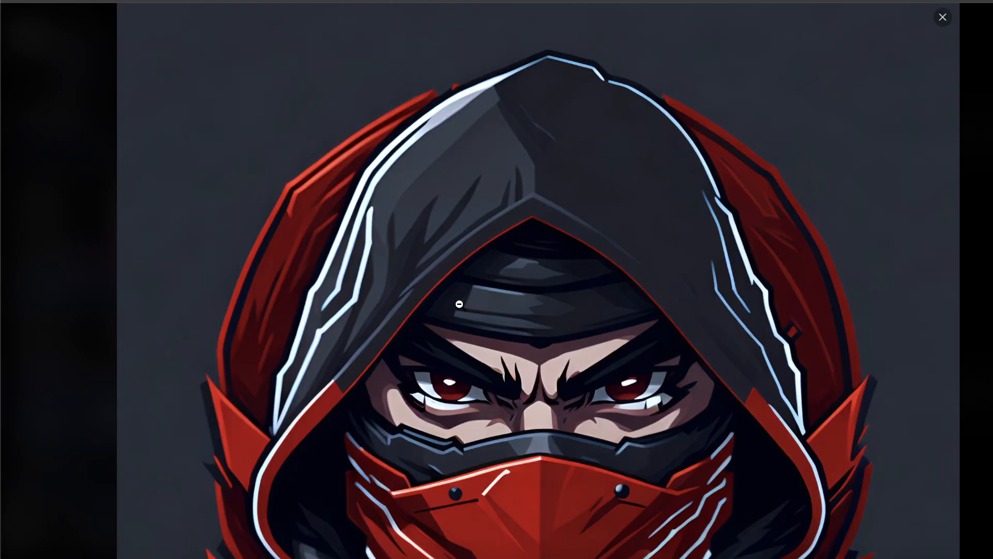
{"action": "scroll", "coordinate": [459, 303], "scroll_direction": "down", "scroll_amount": 5}
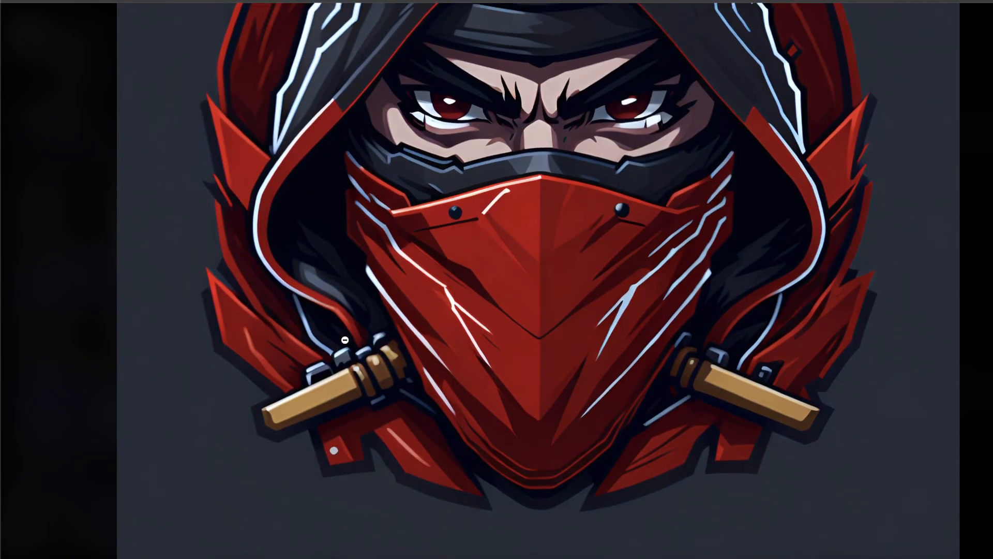
{"action": "left_click", "coordinate": [345, 340]}
{"action": "left_click", "coordinate": [265, 249]}
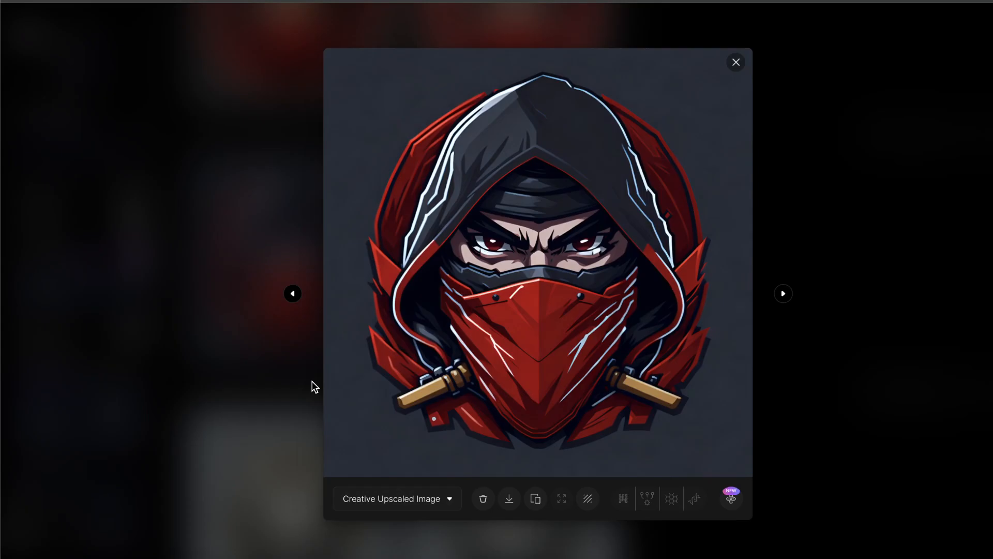
{"action": "left_click", "coordinate": [400, 504]}
{"action": "left_click", "coordinate": [353, 522]}
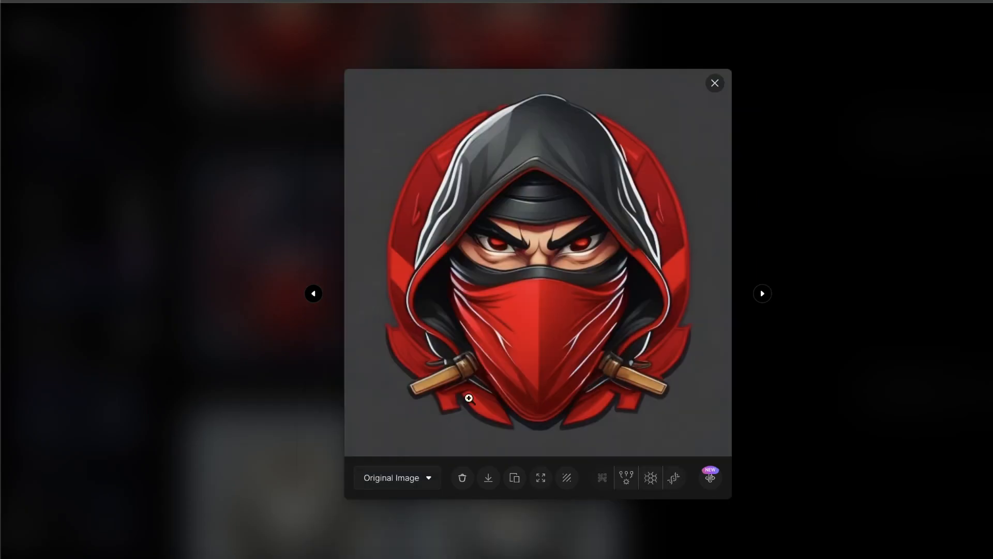
Step: Switch the sword-handled ninja preview back to its creative upscaled image, close it, and look over the two newest ninja logos
{"action": "left_click", "coordinate": [393, 471]}
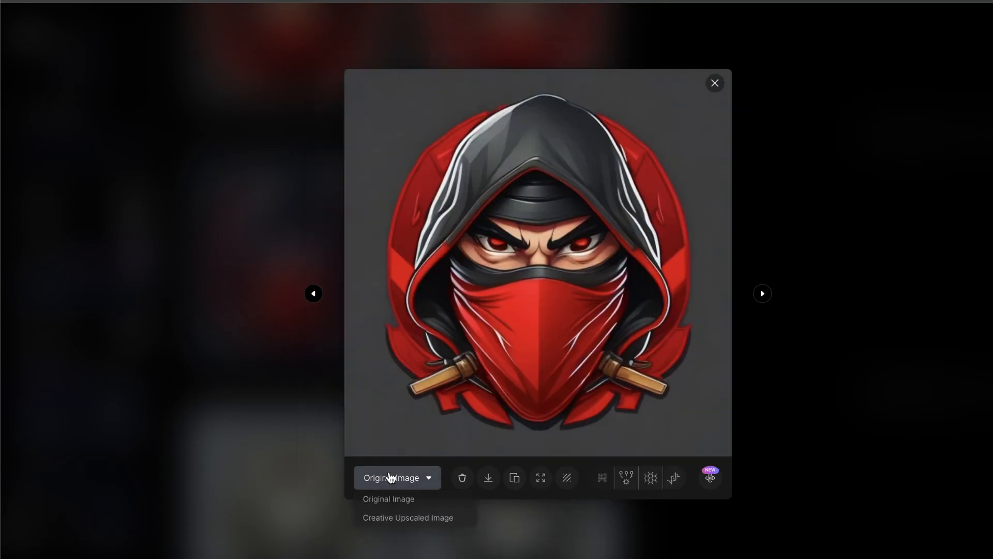
{"action": "left_click", "coordinate": [408, 518]}
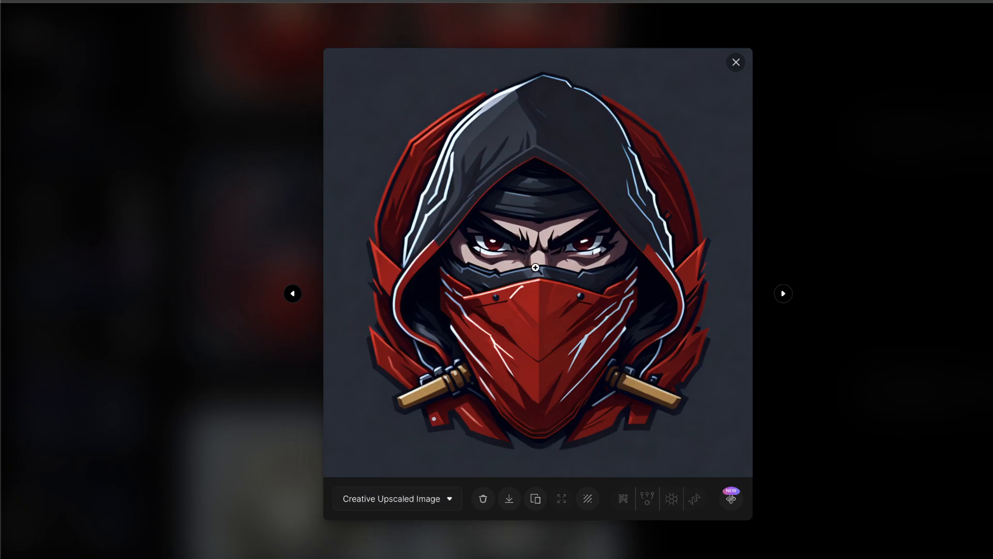
{"action": "key", "text": "Escape"}
{"action": "scroll", "coordinate": [529, 222], "scroll_direction": "up", "scroll_amount": 3}
{"action": "scroll", "coordinate": [529, 222], "scroll_direction": "up", "scroll_amount": 2}
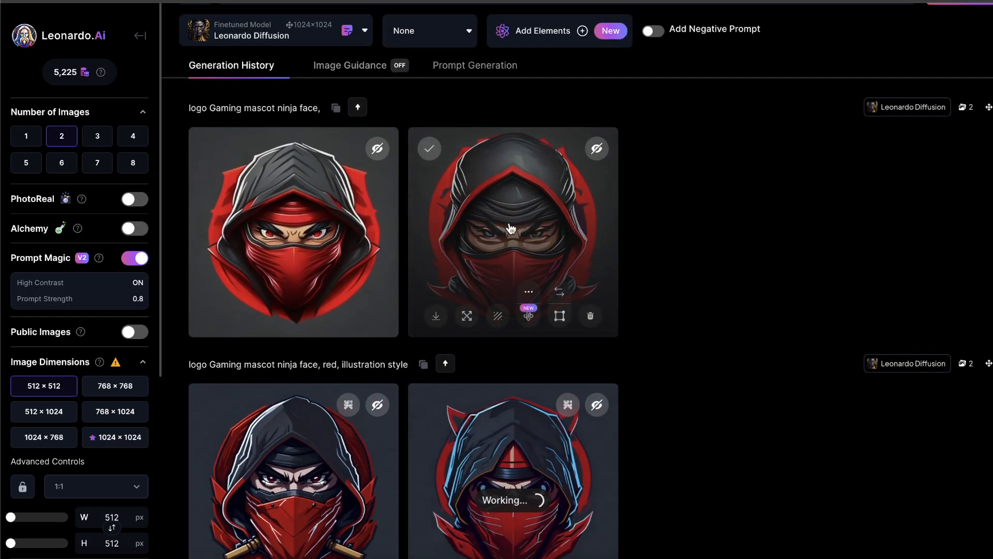
{"action": "scroll", "coordinate": [448, 318], "scroll_direction": "up", "scroll_amount": 2}
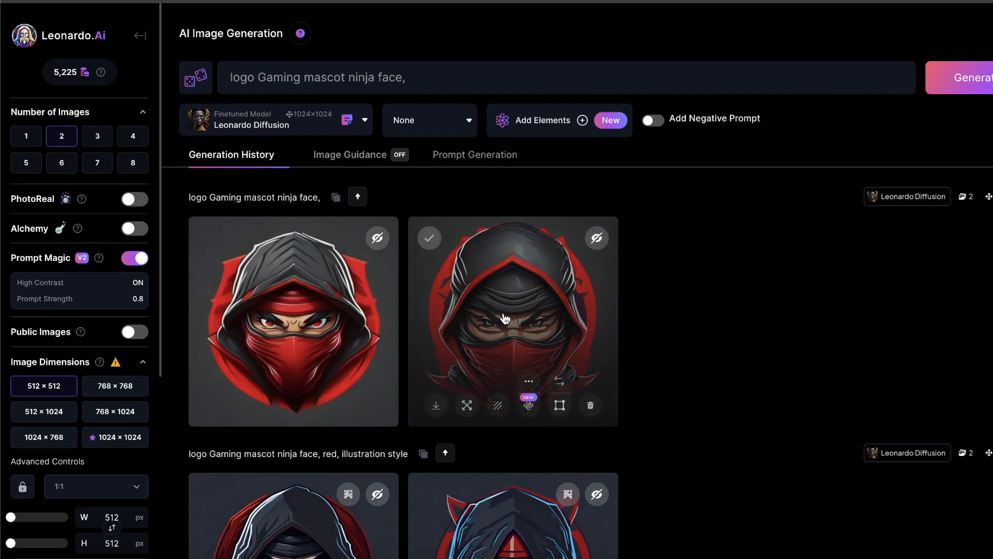
{"action": "scroll", "coordinate": [284, 256], "scroll_direction": "down", "scroll_amount": 2}
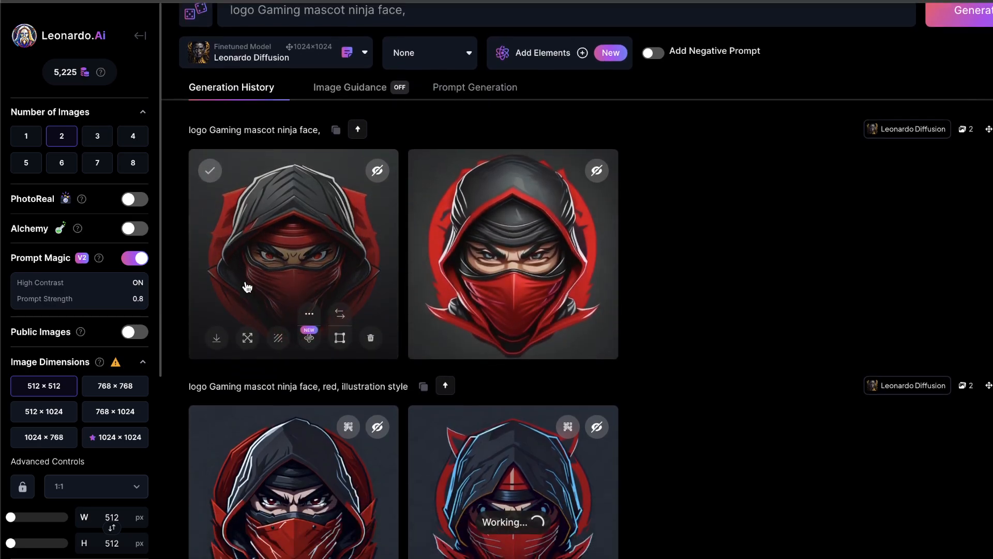
Step: Turn off Prompt Magic, enable Alchemy, and generate two more images from the prompt "logo Gaming mascot ninja face,"
{"action": "left_click", "coordinate": [137, 258]}
{"action": "left_click", "coordinate": [133, 229]}
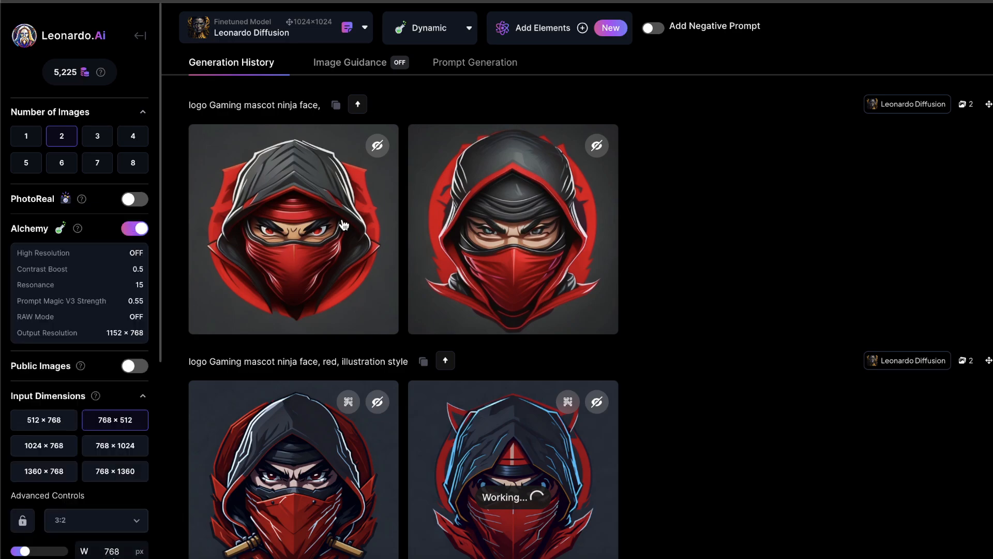
{"action": "scroll", "coordinate": [539, 238], "scroll_direction": "up", "scroll_amount": 2}
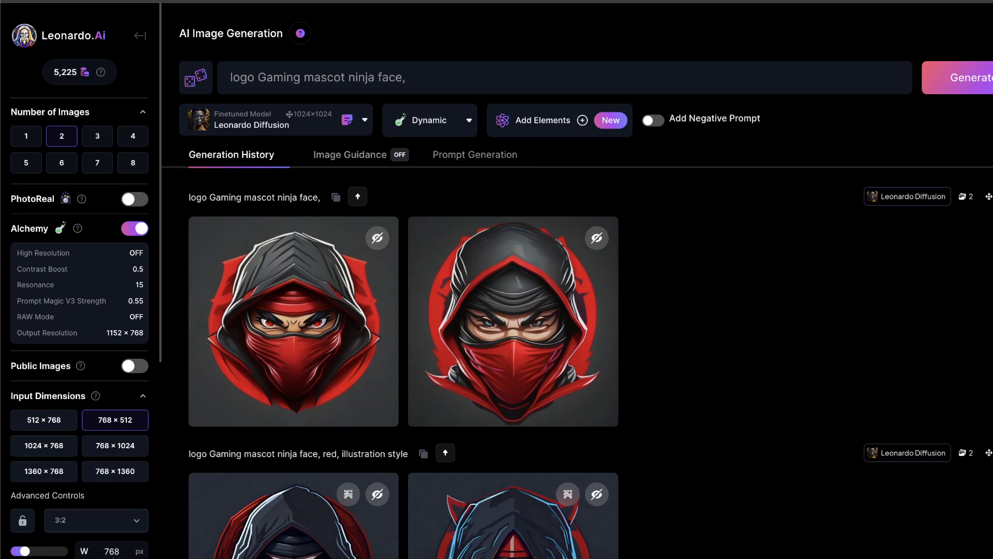
{"action": "left_click", "coordinate": [949, 75]}
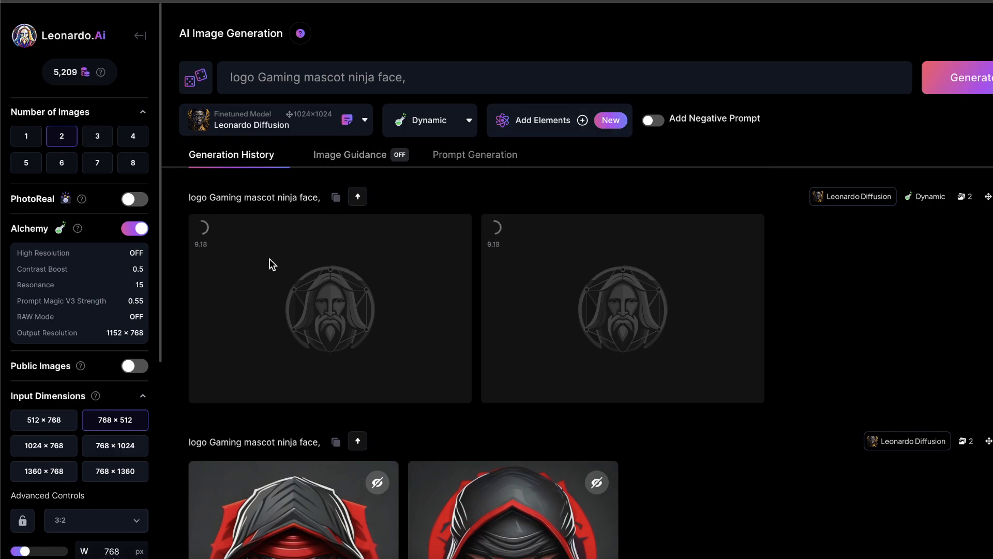
Step: Inspect the new Alchemy ninja logo on the teal background at full size, and close its preview
{"action": "scroll", "coordinate": [269, 258], "scroll_direction": "down", "scroll_amount": 3}
{"action": "scroll", "coordinate": [269, 258], "scroll_direction": "down", "scroll_amount": 1}
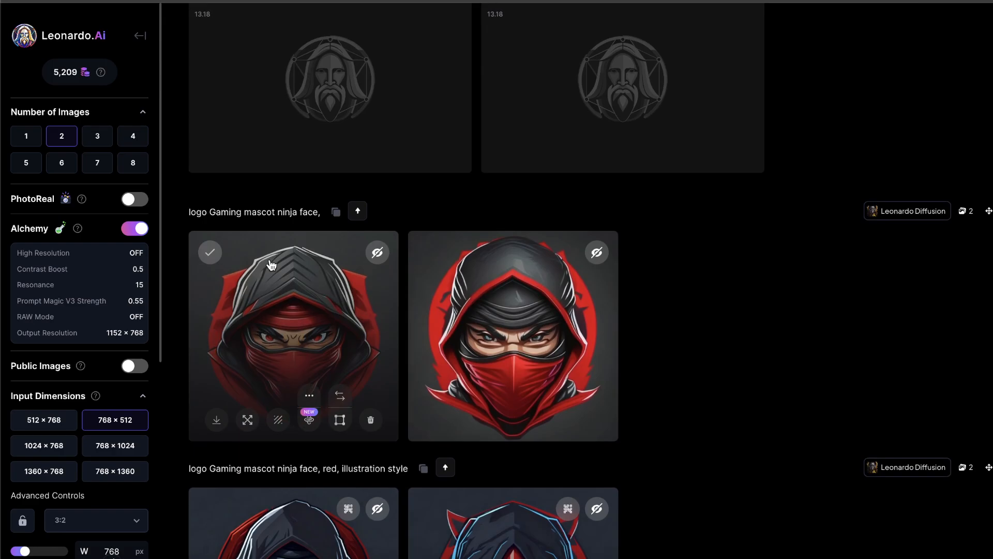
{"action": "scroll", "coordinate": [271, 265], "scroll_direction": "up", "scroll_amount": 3}
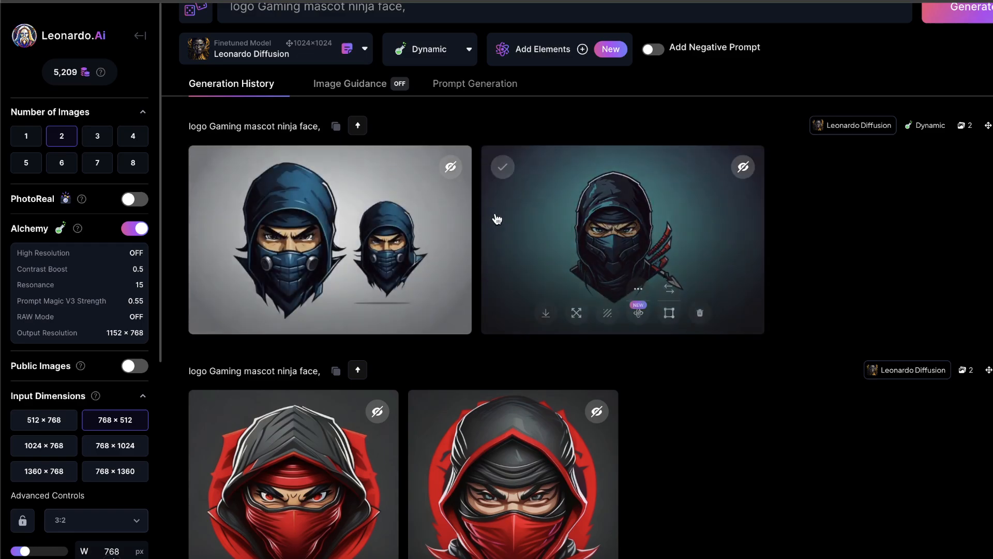
{"action": "left_click", "coordinate": [563, 246]}
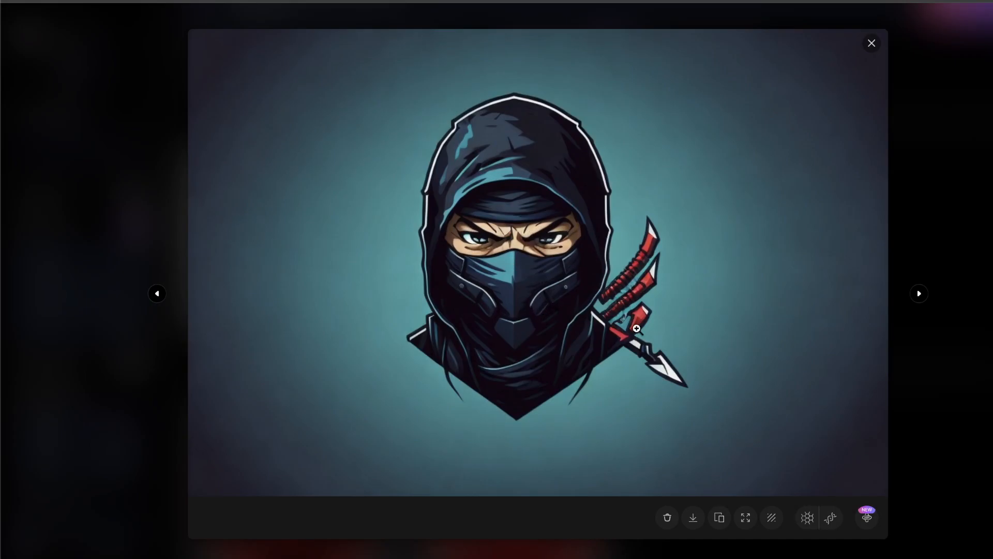
{"action": "left_click", "coordinate": [958, 376]}
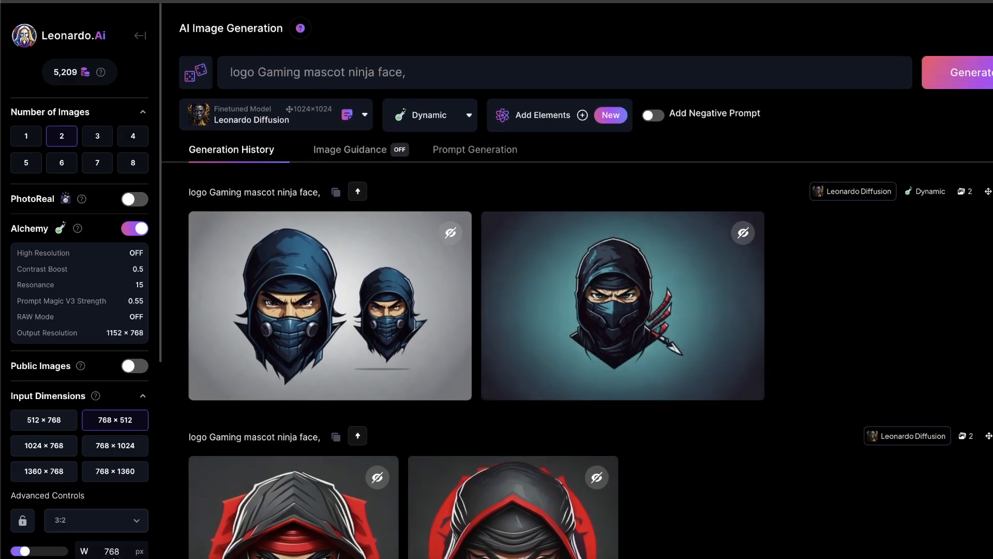
{"action": "left_click", "coordinate": [709, 246]}
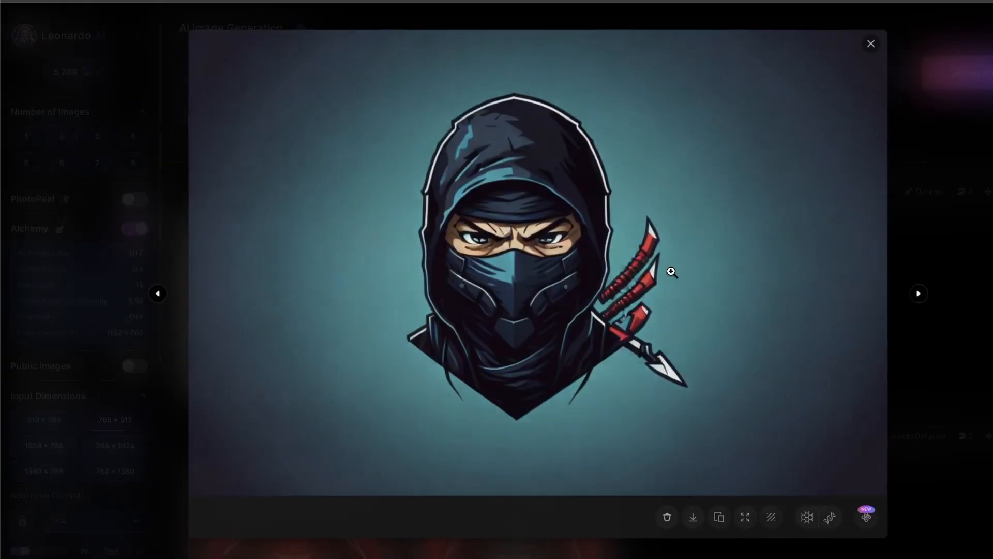
{"action": "left_click", "coordinate": [904, 224]}
Step: View the upscaled red ninja logos with the sword handles and the horned hood one after the other
{"action": "scroll", "coordinate": [817, 267], "scroll_direction": "down", "scroll_amount": 8}
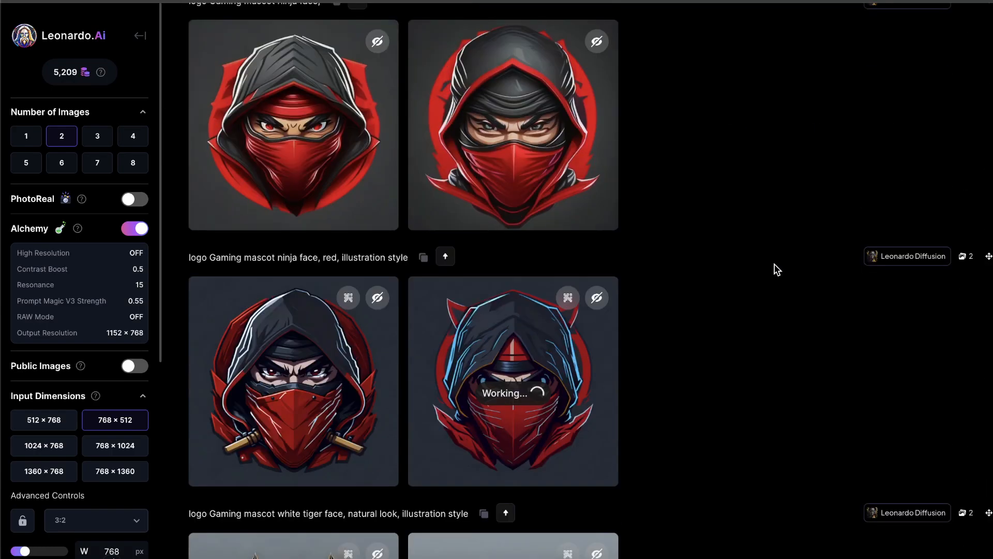
{"action": "left_click", "coordinate": [293, 379]}
{"action": "left_click", "coordinate": [784, 281]}
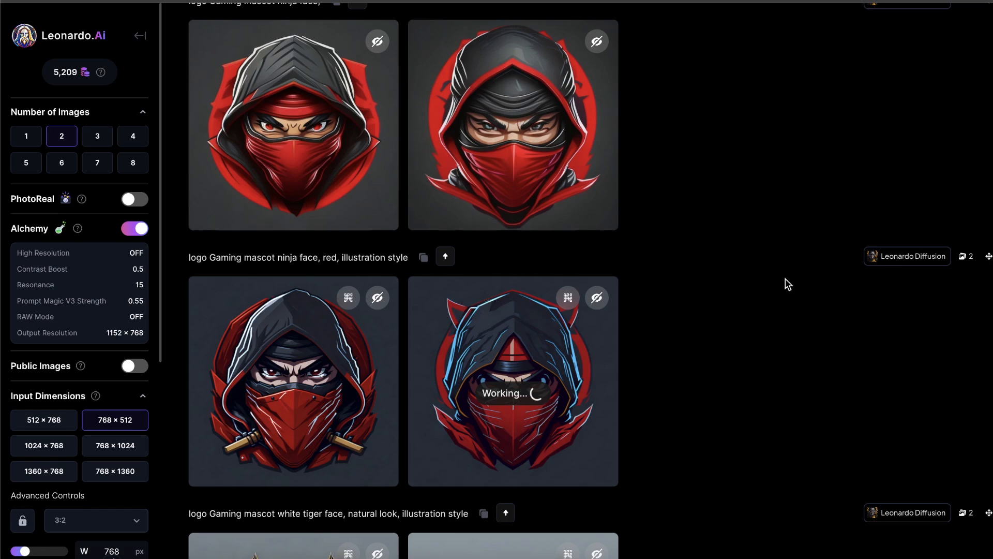
{"action": "left_click", "coordinate": [531, 401]}
{"action": "left_click", "coordinate": [840, 243]}
{"action": "scroll", "coordinate": [840, 244], "scroll_direction": "down", "scroll_amount": 5}
{"action": "scroll", "coordinate": [840, 244], "scroll_direction": "up", "scroll_amount": 15}
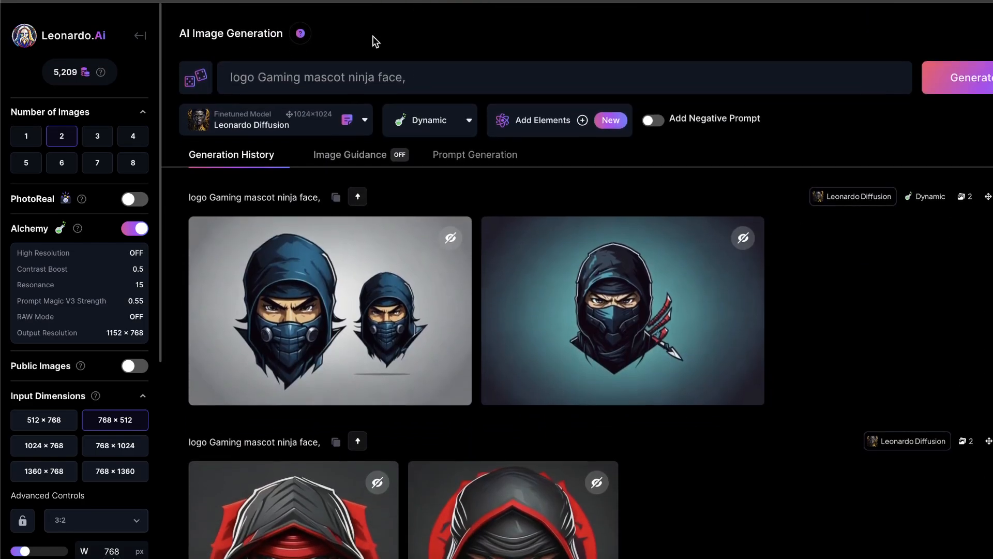
Step: Find the upscaled blue-eyed white tiger logo in the generation history, view it enlarged, and close the preview
{"action": "scroll", "coordinate": [373, 37], "scroll_direction": "down", "scroll_amount": 13}
{"action": "scroll", "coordinate": [398, 278], "scroll_direction": "down", "scroll_amount": 7}
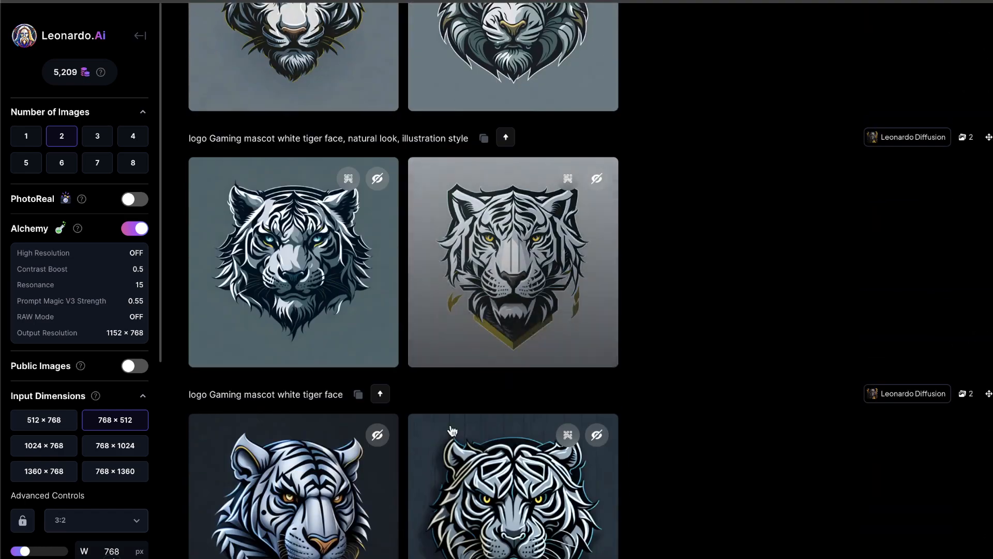
{"action": "scroll", "coordinate": [452, 428], "scroll_direction": "down", "scroll_amount": 1}
{"action": "scroll", "coordinate": [394, 161], "scroll_direction": "up", "scroll_amount": 2}
{"action": "left_click", "coordinate": [368, 302]}
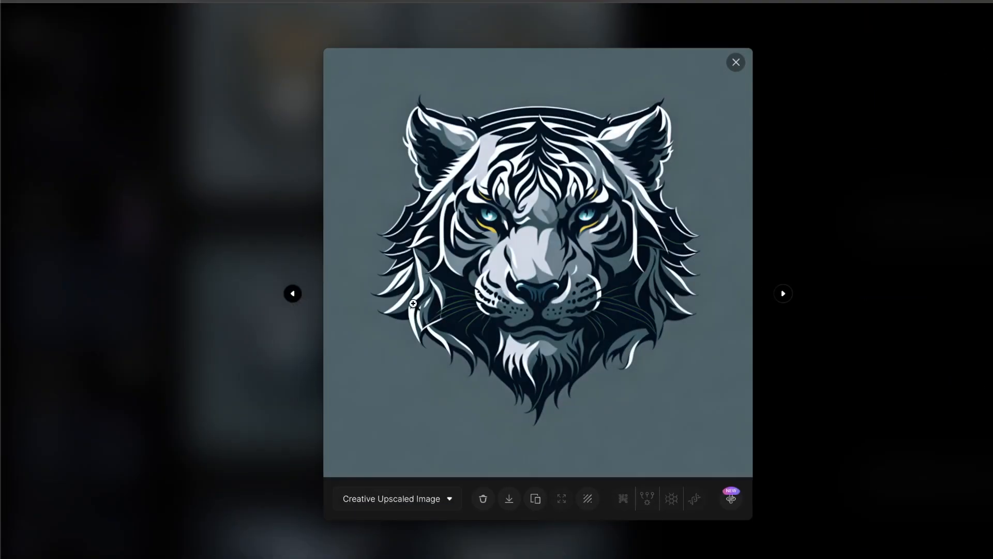
{"action": "left_click", "coordinate": [811, 253]}
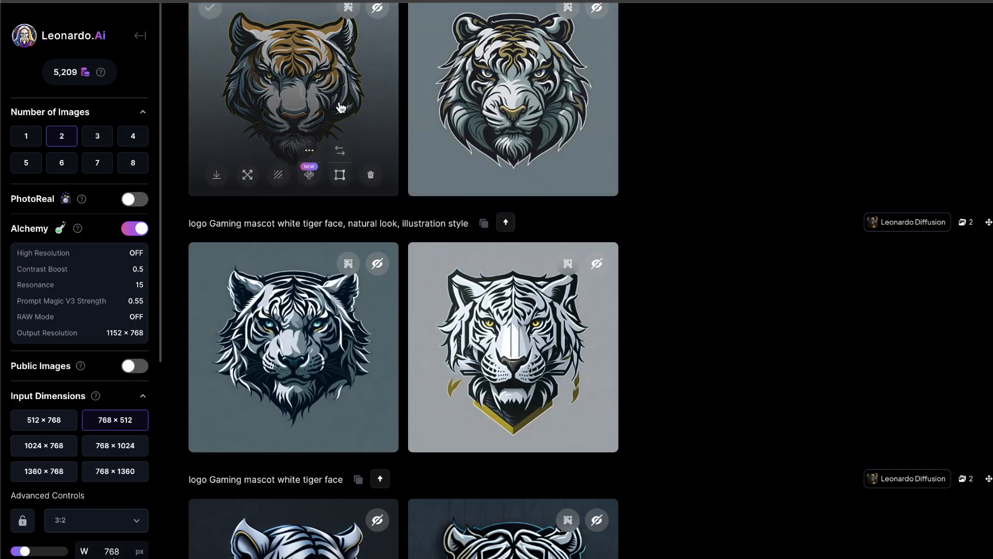
Step: View the upscaled orange-striped tiger logo, the gray-maned tiger beside it, and the gold-outlined white tiger enlarged
{"action": "left_click", "coordinate": [345, 92]}
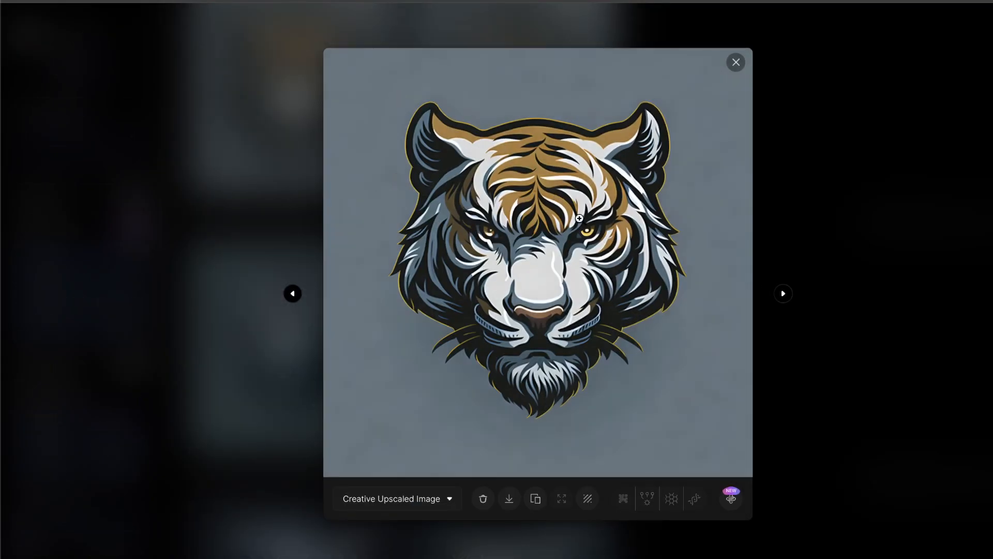
{"action": "left_click", "coordinate": [779, 303]}
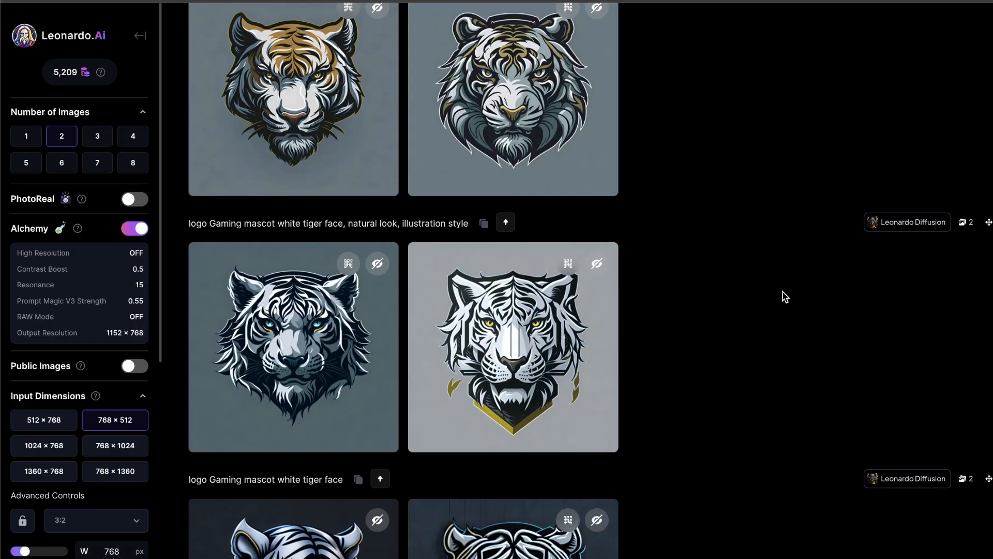
{"action": "left_click", "coordinate": [510, 70]}
{"action": "left_click", "coordinate": [812, 209]}
{"action": "scroll", "coordinate": [693, 146], "scroll_direction": "up", "scroll_amount": 5}
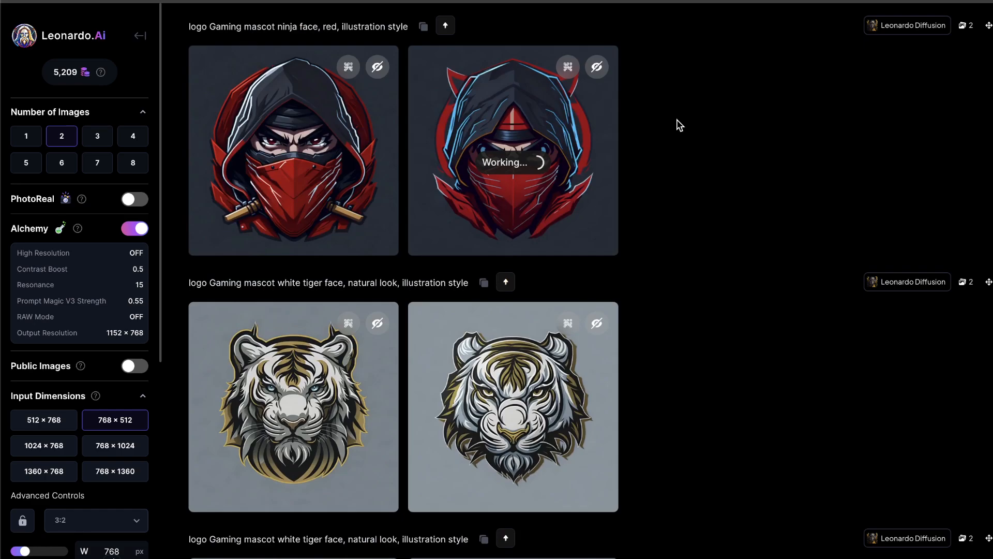
{"action": "left_click", "coordinate": [283, 412]}
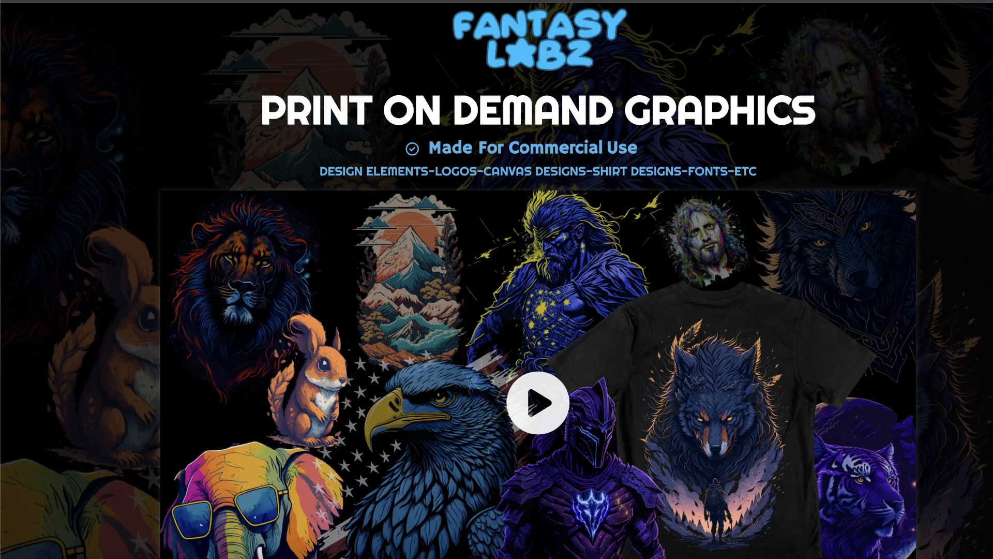
Step: Look through the Fantasy Labz print on demand graphics page, including its product samples and sign-up section
{"action": "scroll", "coordinate": [324, 295], "scroll_direction": "down", "scroll_amount": 10}
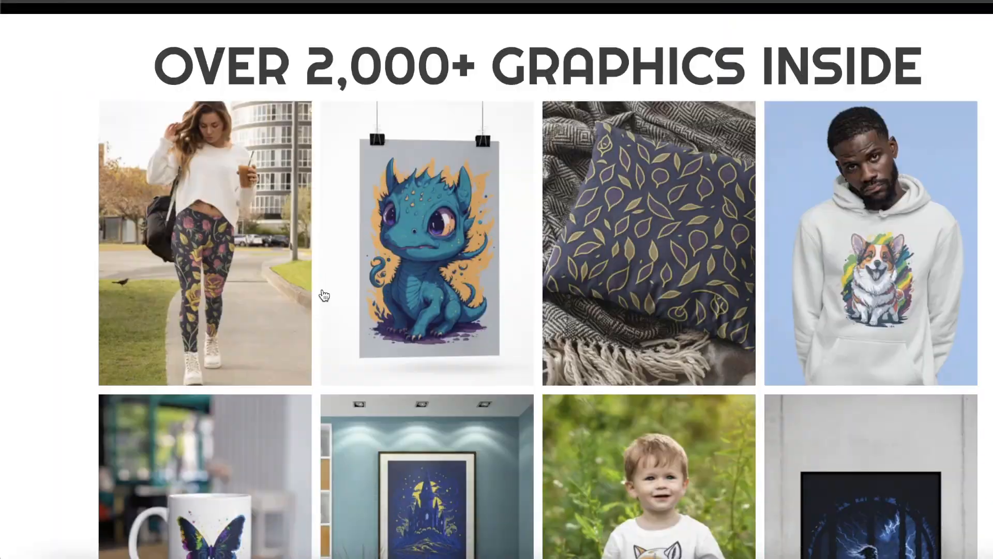
{"action": "scroll", "coordinate": [324, 295], "scroll_direction": "up", "scroll_amount": 10}
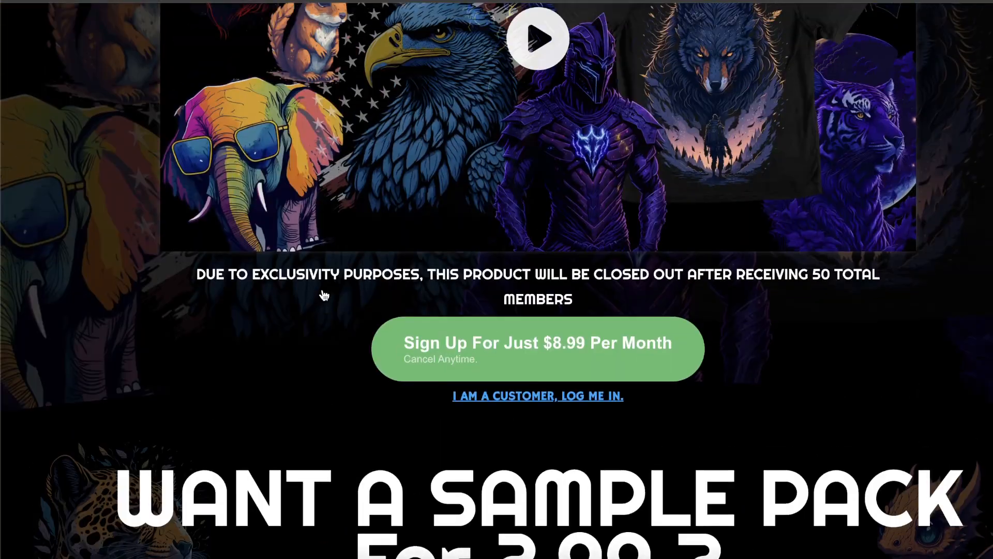